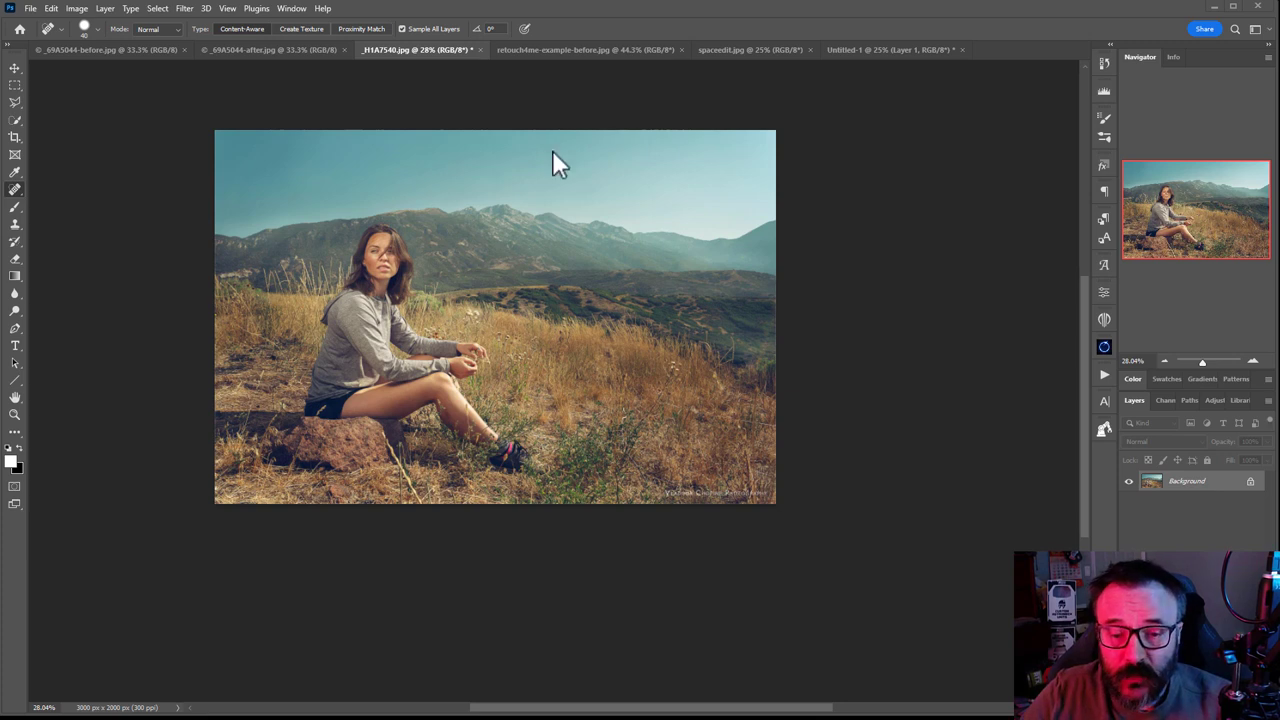
Try to remove the dried thistle heads in the grass beside the woman's hands with the content-aware Spot Healing Brush.
scroll(477, 242, up, 3)
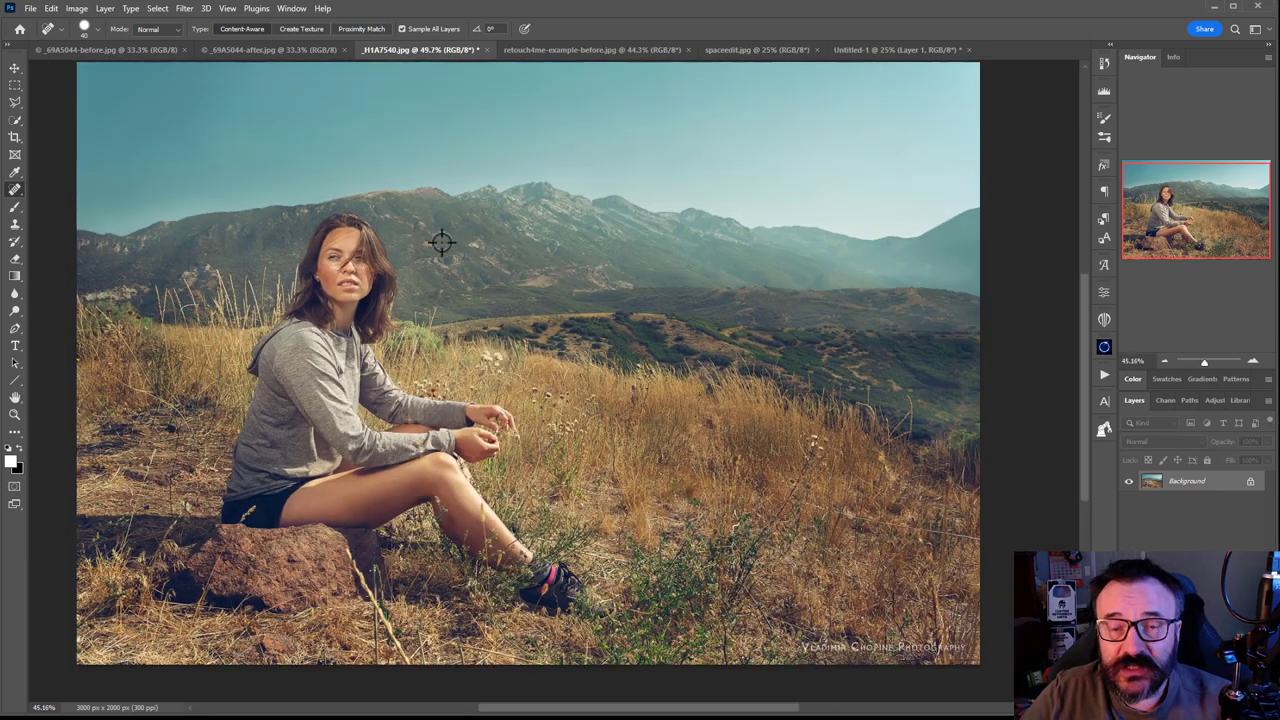
scroll(460, 242, down, 1)
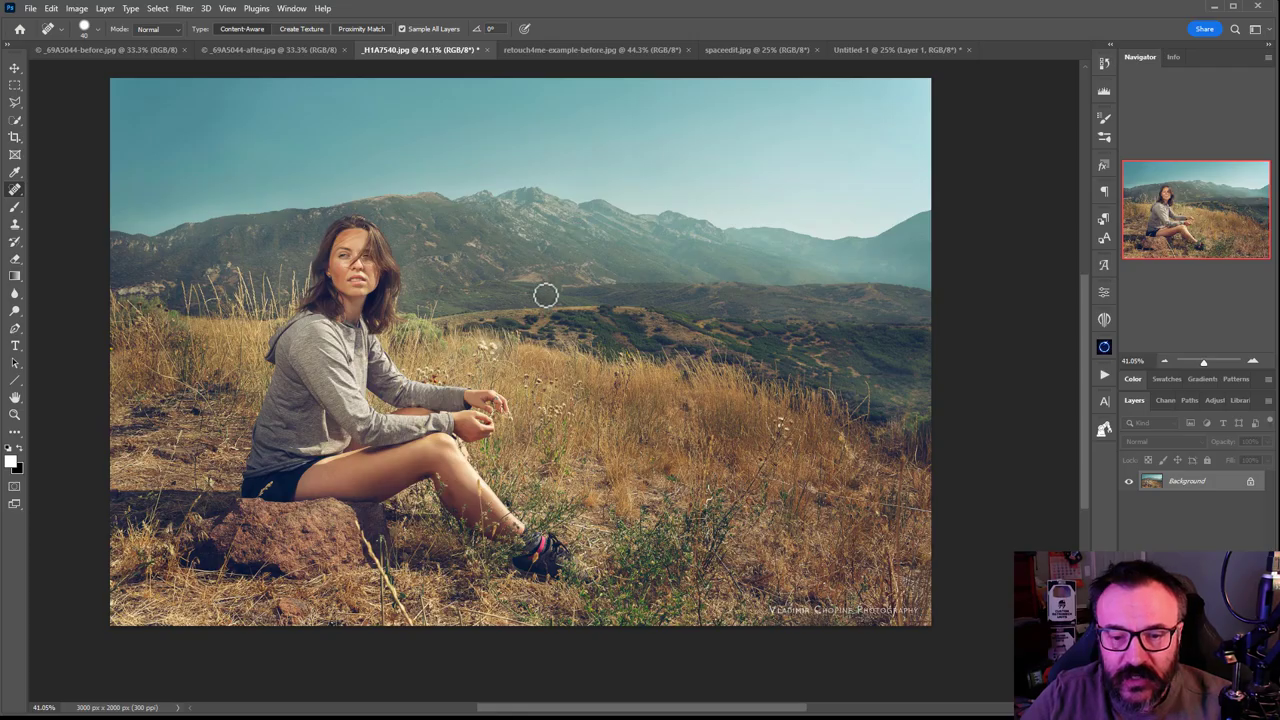
scroll(535, 292, up, 2)
click(14, 189)
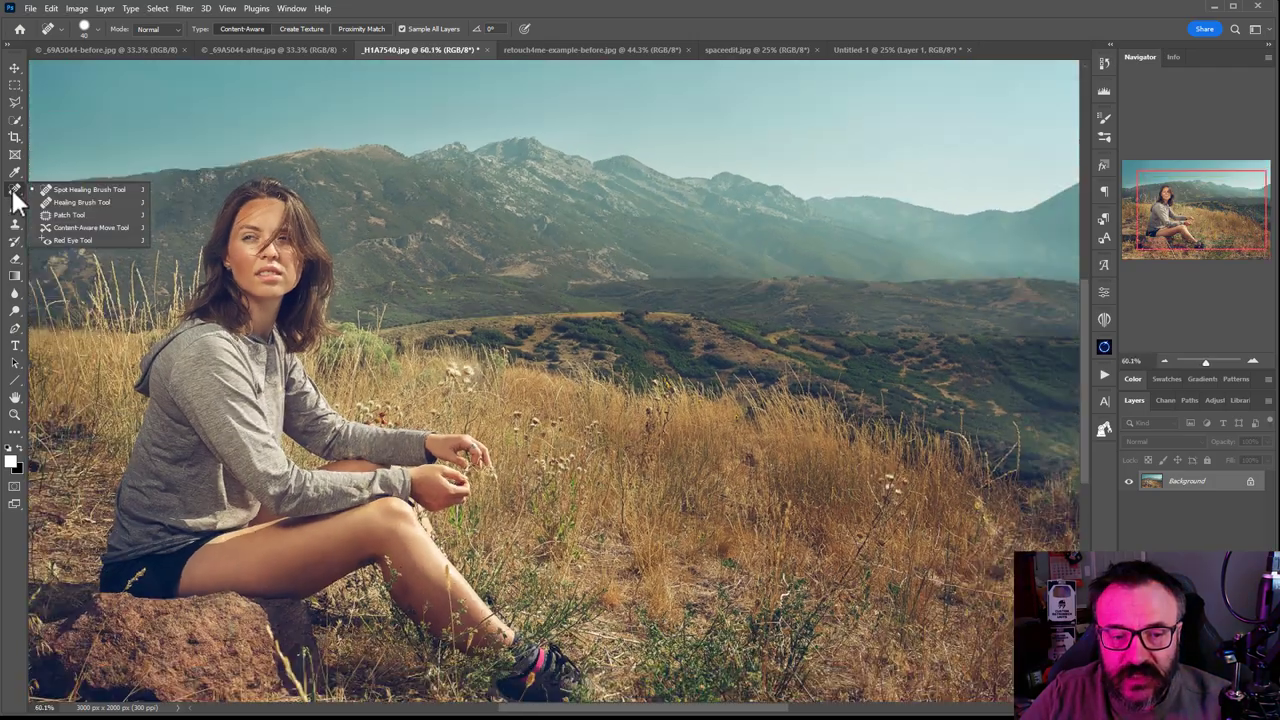
click(70, 190)
scroll(557, 443, up, 8)
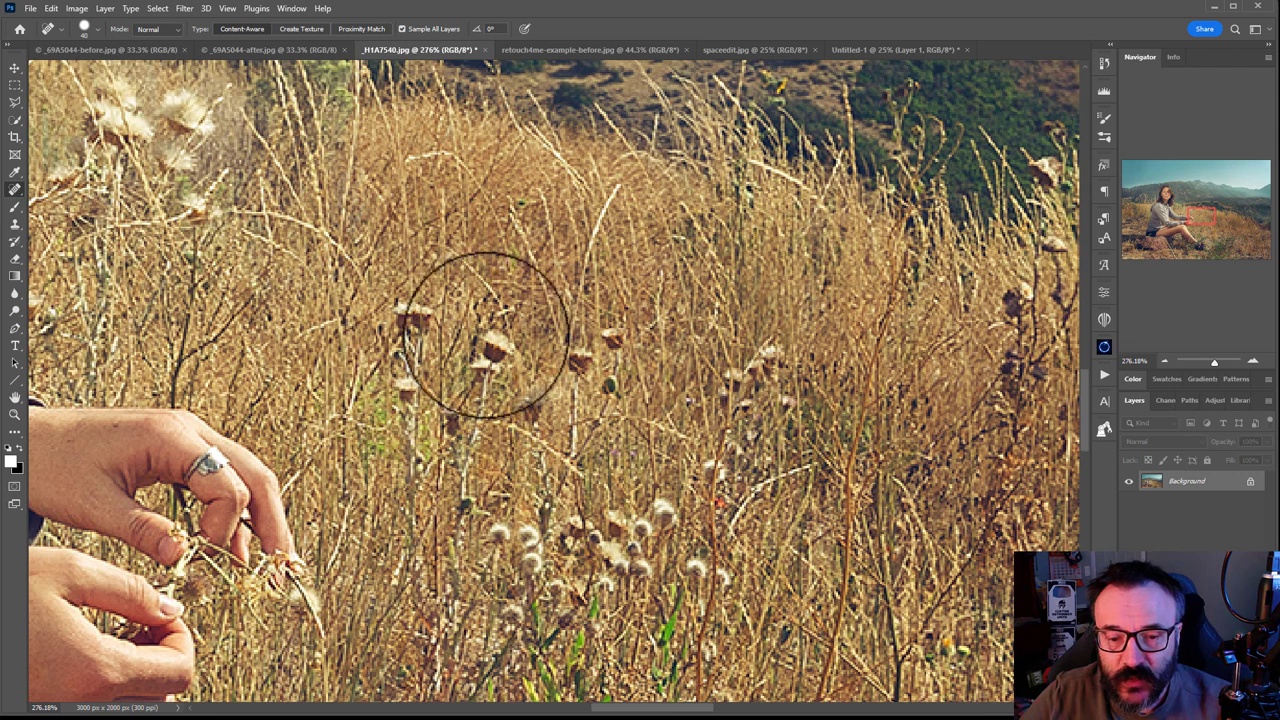
drag(500, 314, 486, 470)
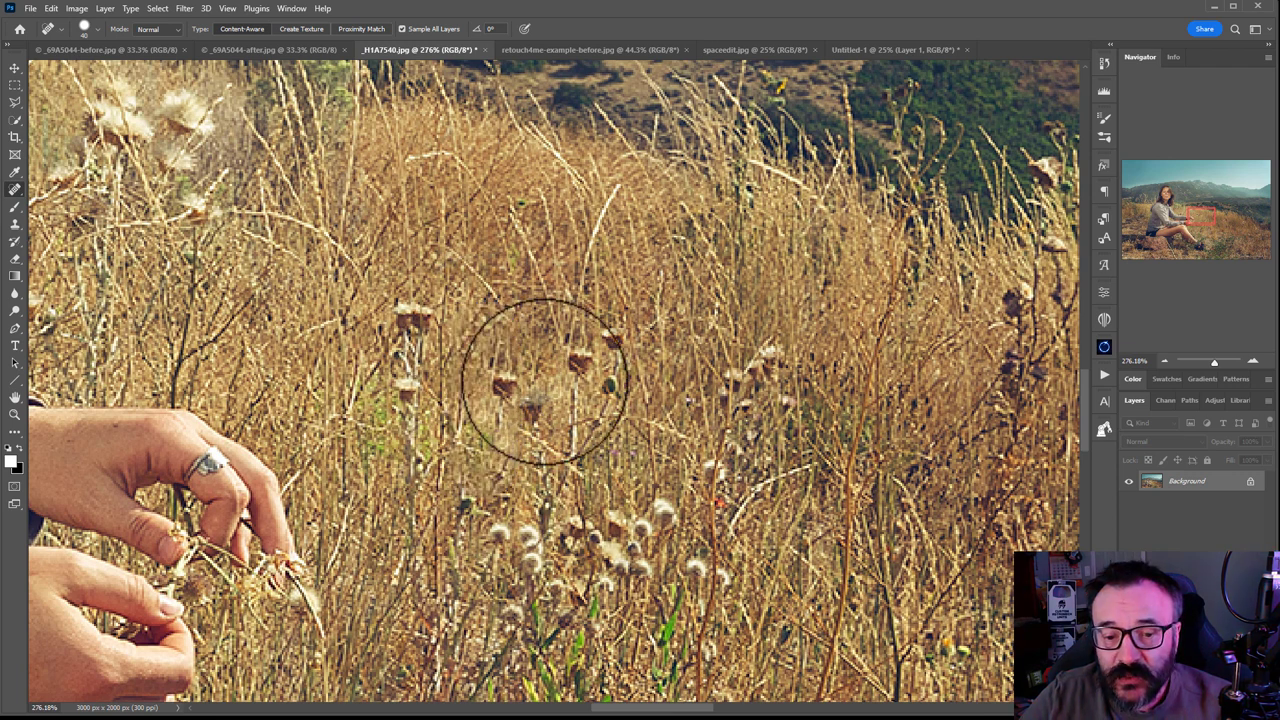
mouse_move(521, 397)
mouse_down()
mouse_move(505, 378)
mouse_move(603, 471)
mouse_move(474, 466)
mouse_up()
Paint out a dried flower head in the grass near the woman's hands with the Healing Brush, using a sampled source.
scroll(495, 366, down, 5)
key(h)
drag(665, 235, 690, 300)
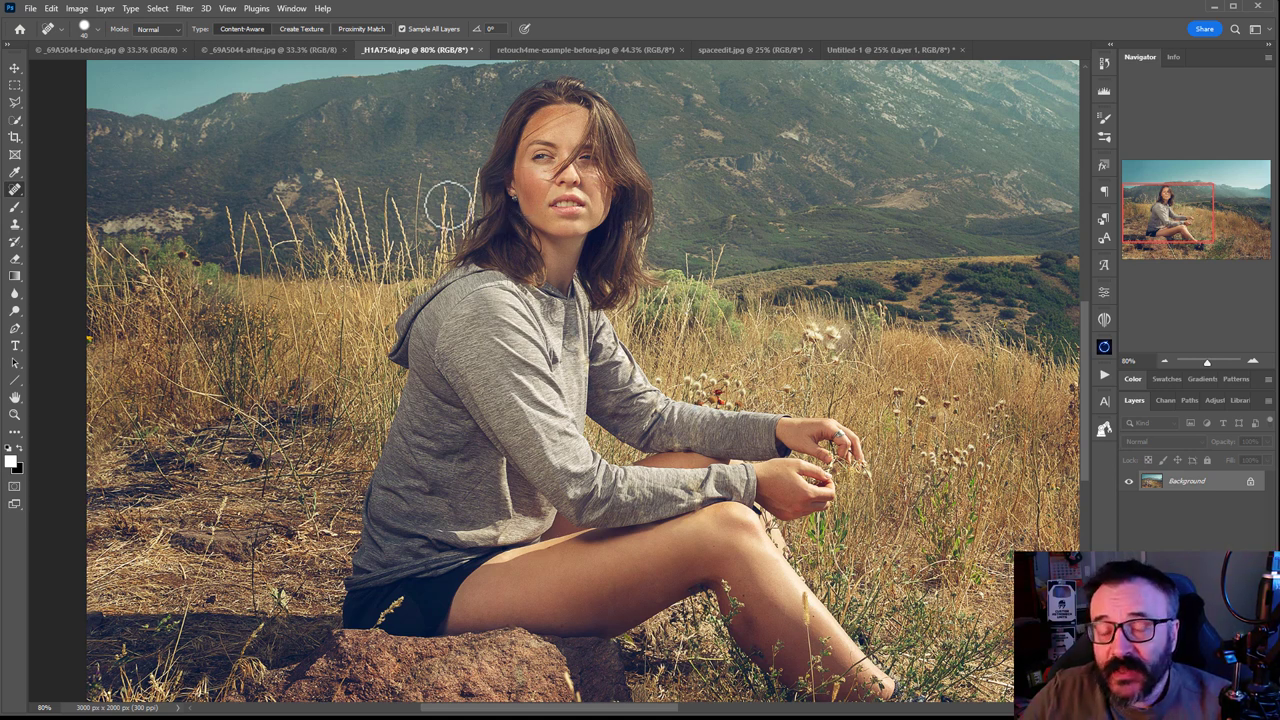
right_click(15, 189)
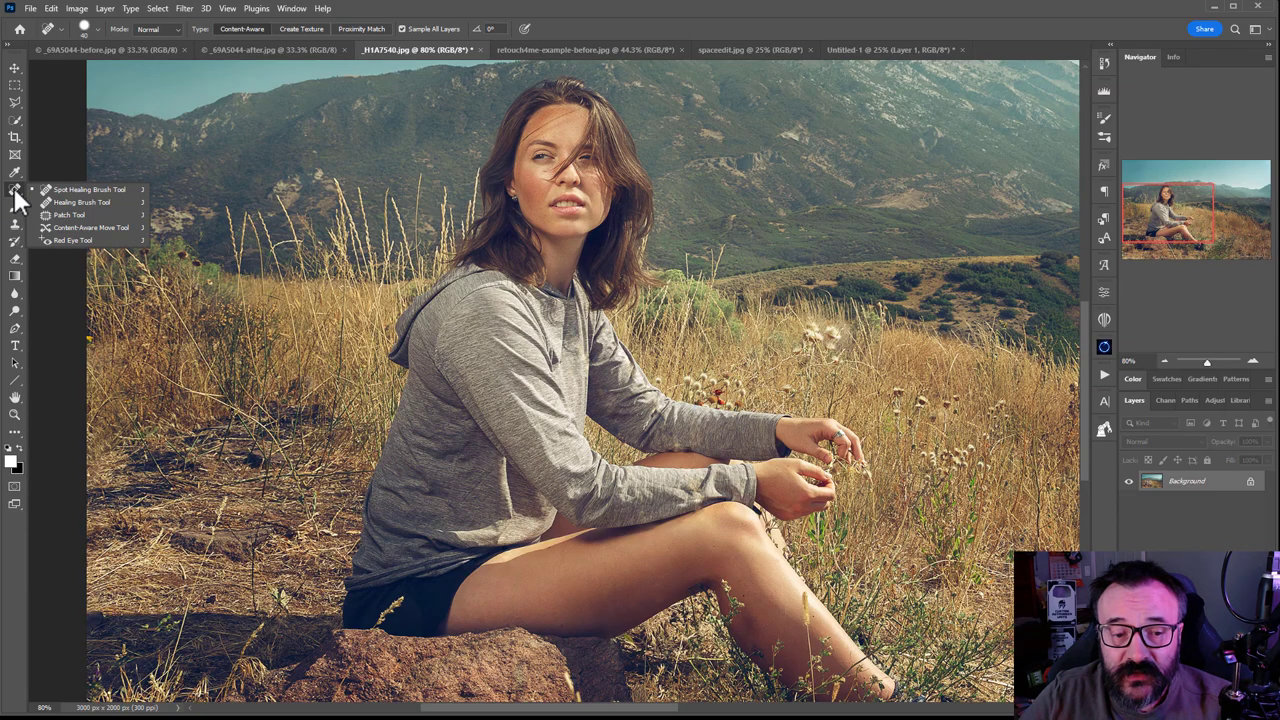
click(60, 191)
scroll(820, 371, up, 5)
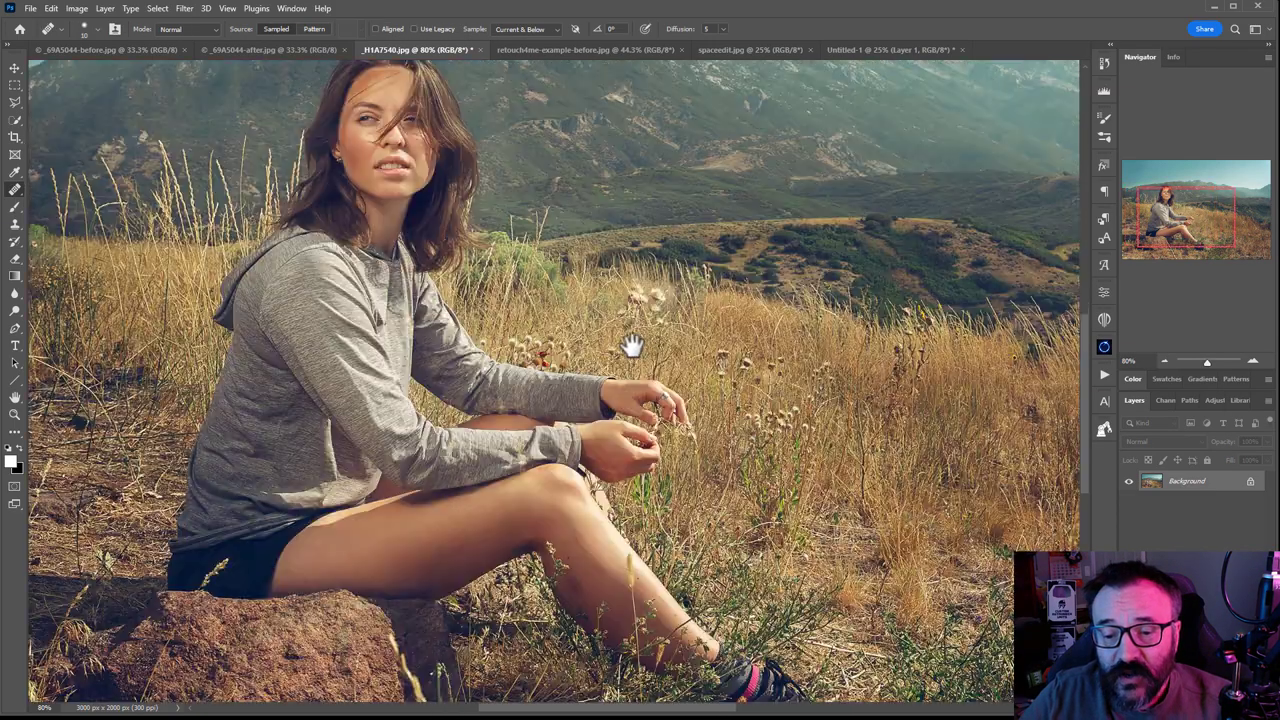
scroll(440, 366, up, 4)
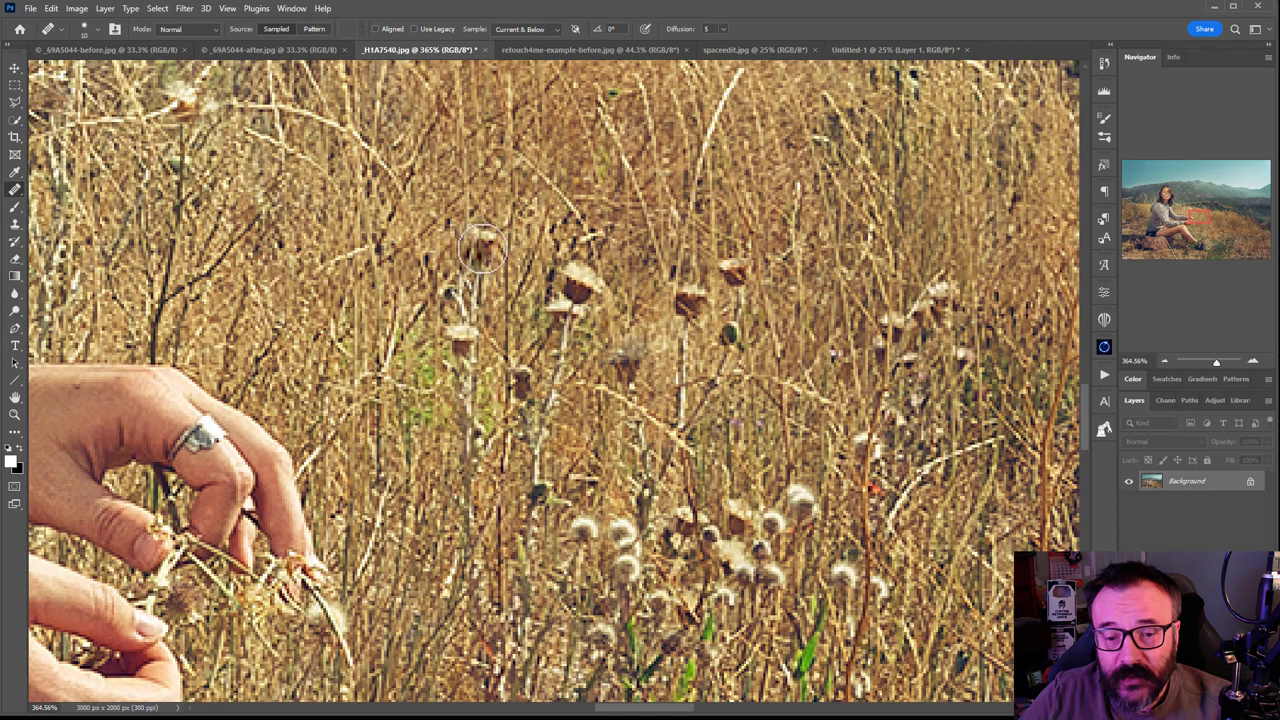
drag(472, 238, 468, 226)
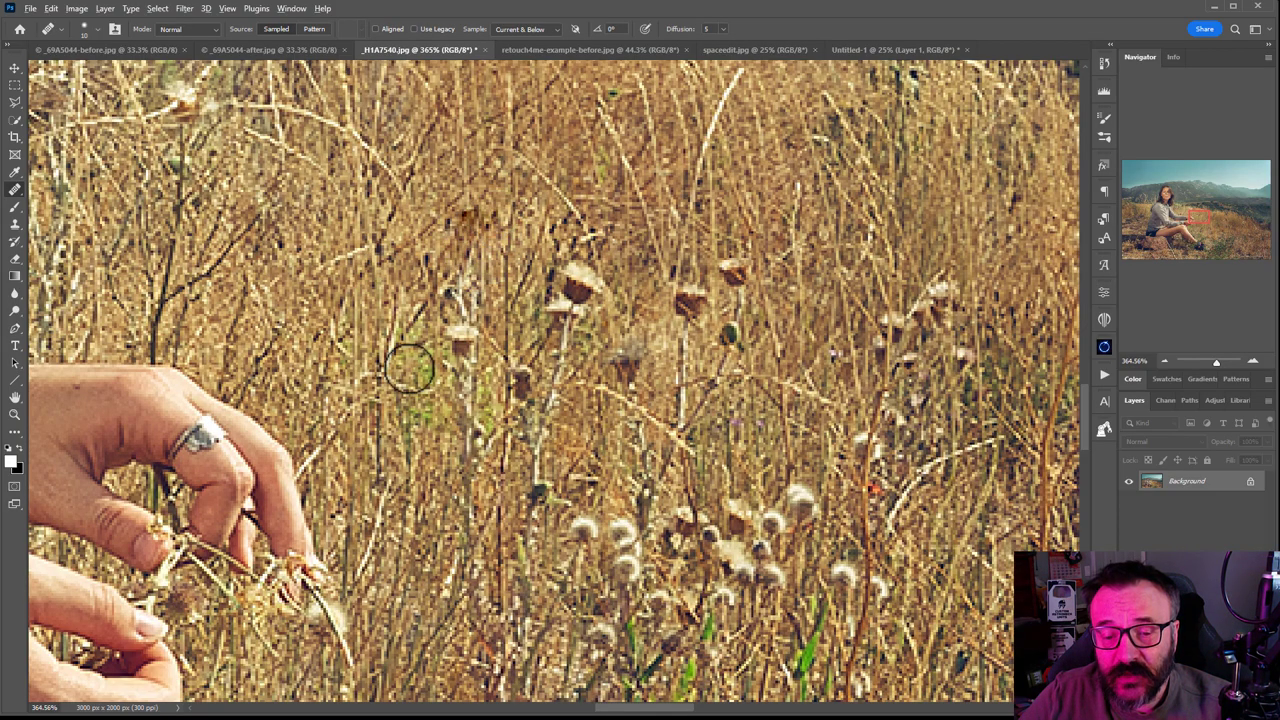
Try to crop the photo outward past its right edge to about 3480 px wide without Content-Aware, and undo the crop.
scroll(409, 368, down, 8)
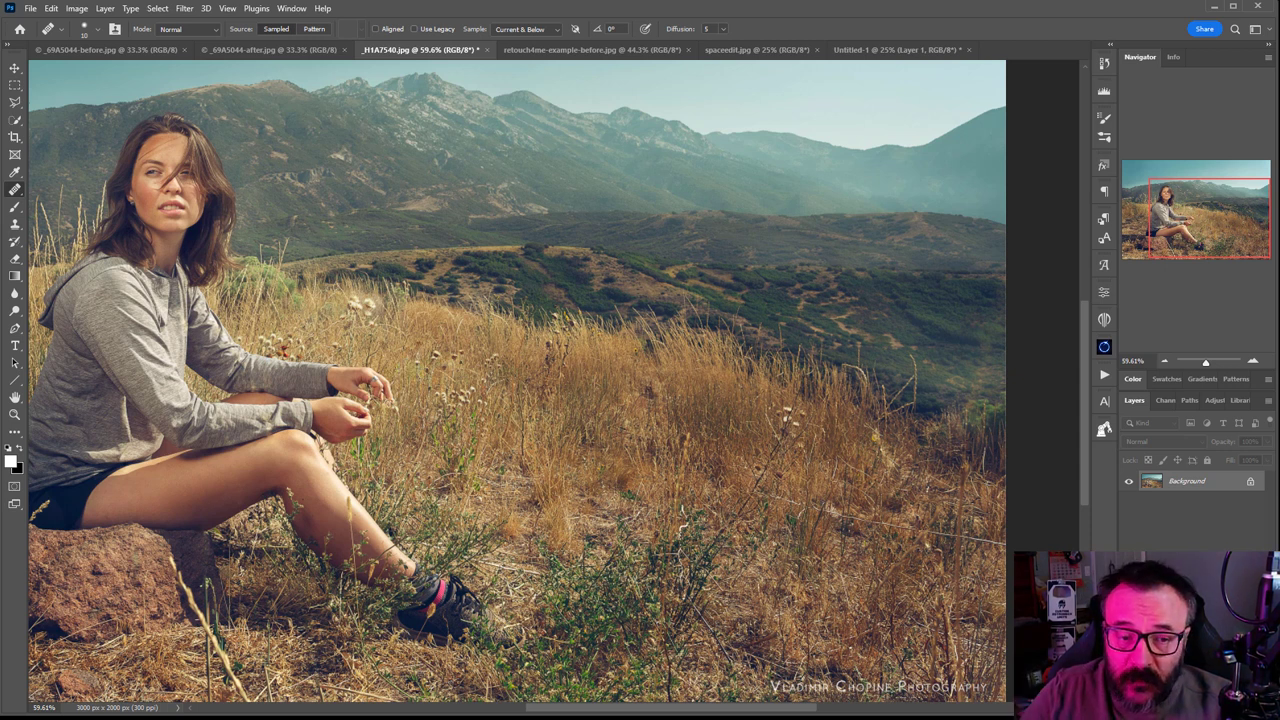
scroll(415, 239, down, 4)
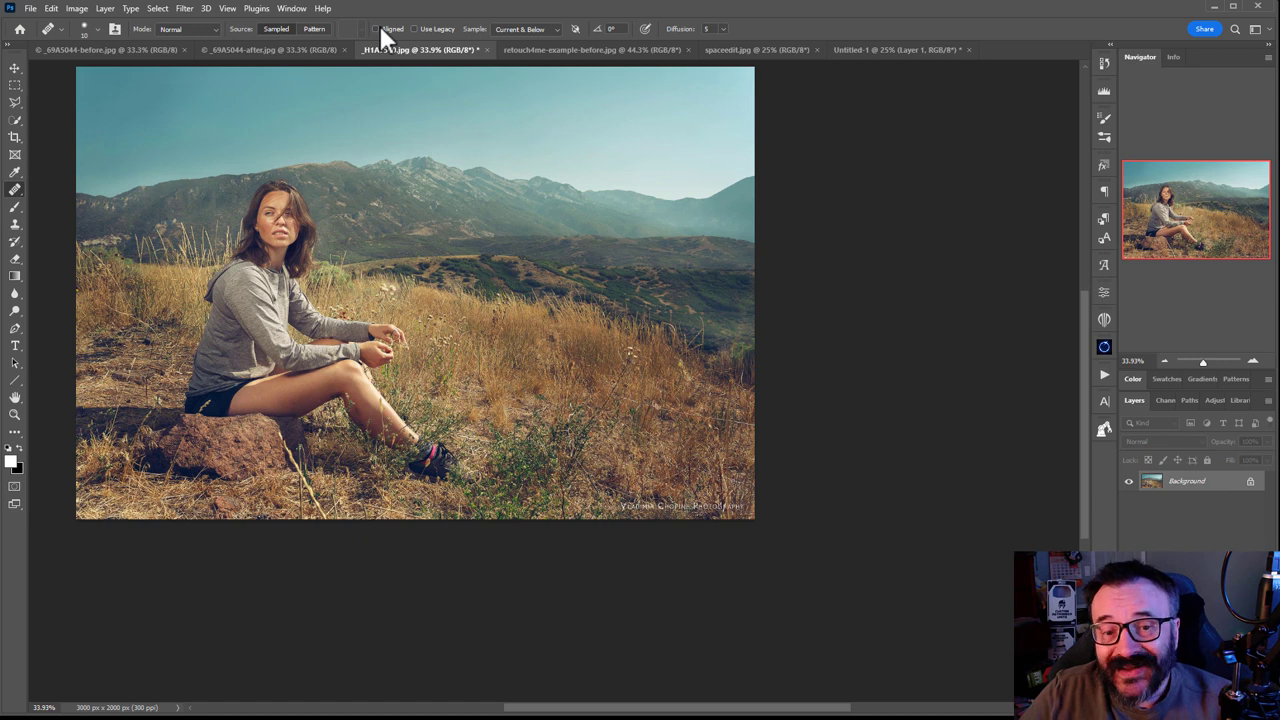
click(15, 138)
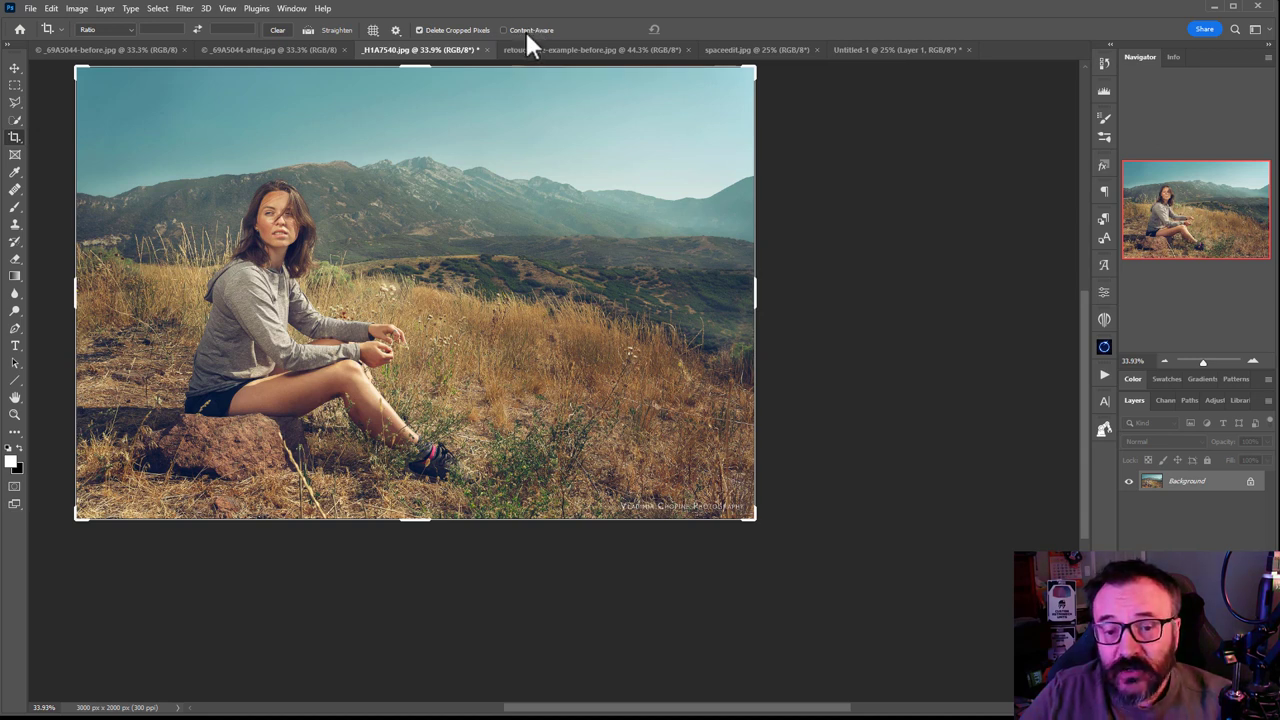
drag(756, 292, 811, 280)
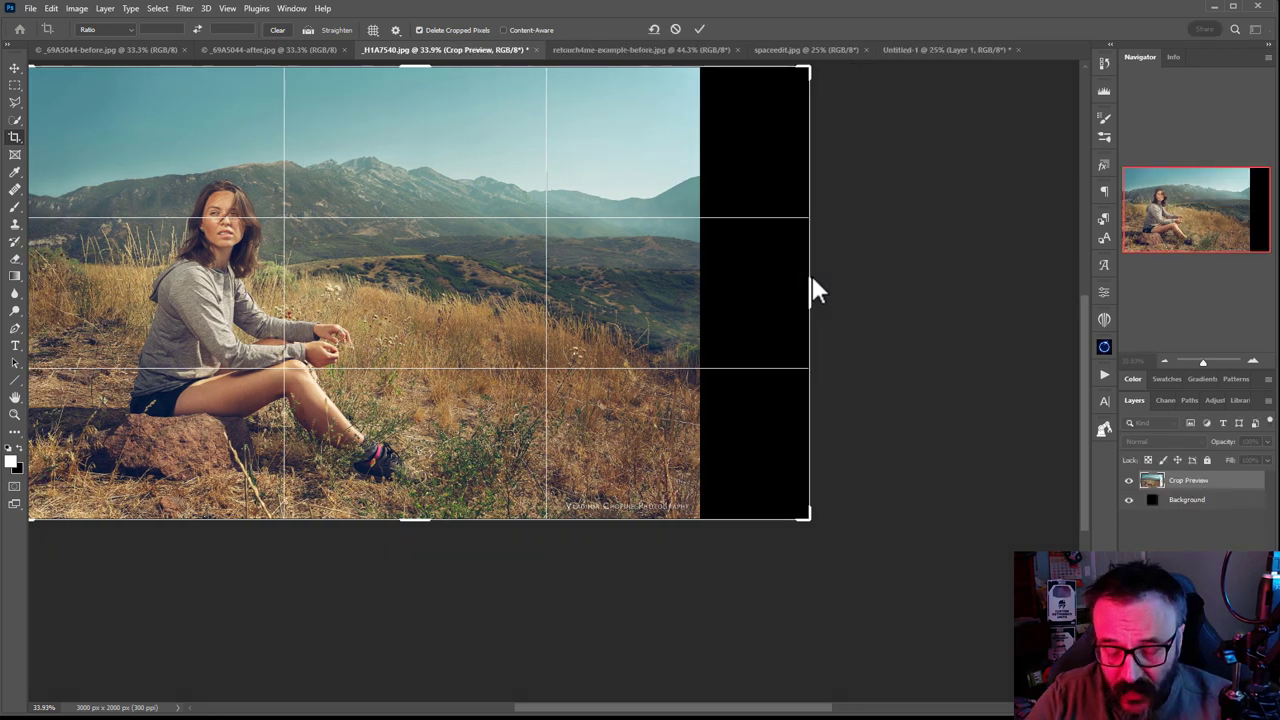
key(Return)
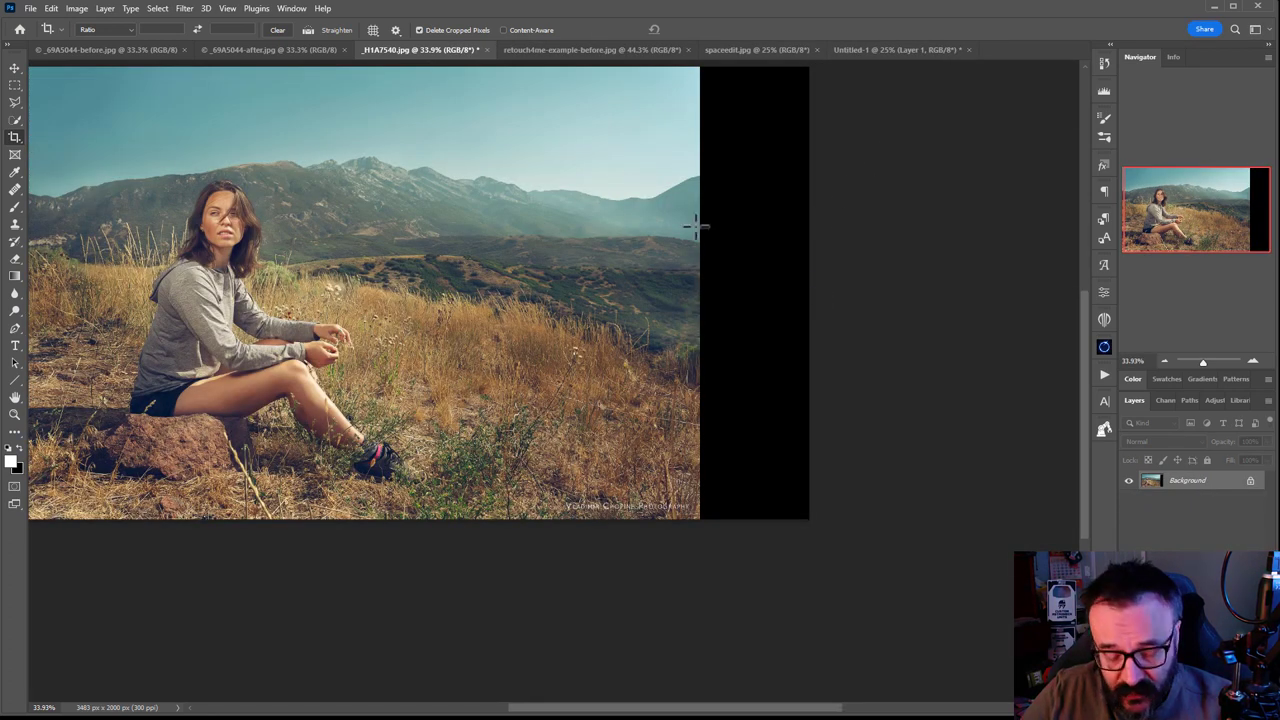
drag(694, 223, 723, 314)
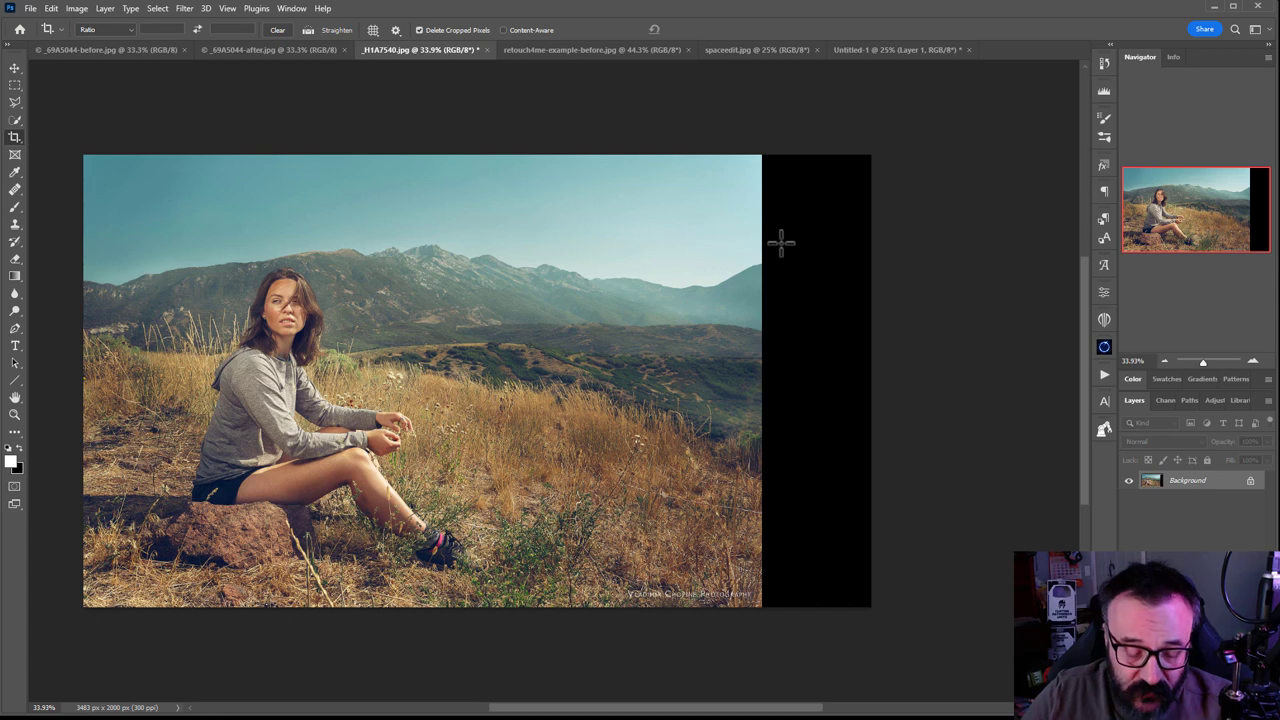
key(ctrl+z)
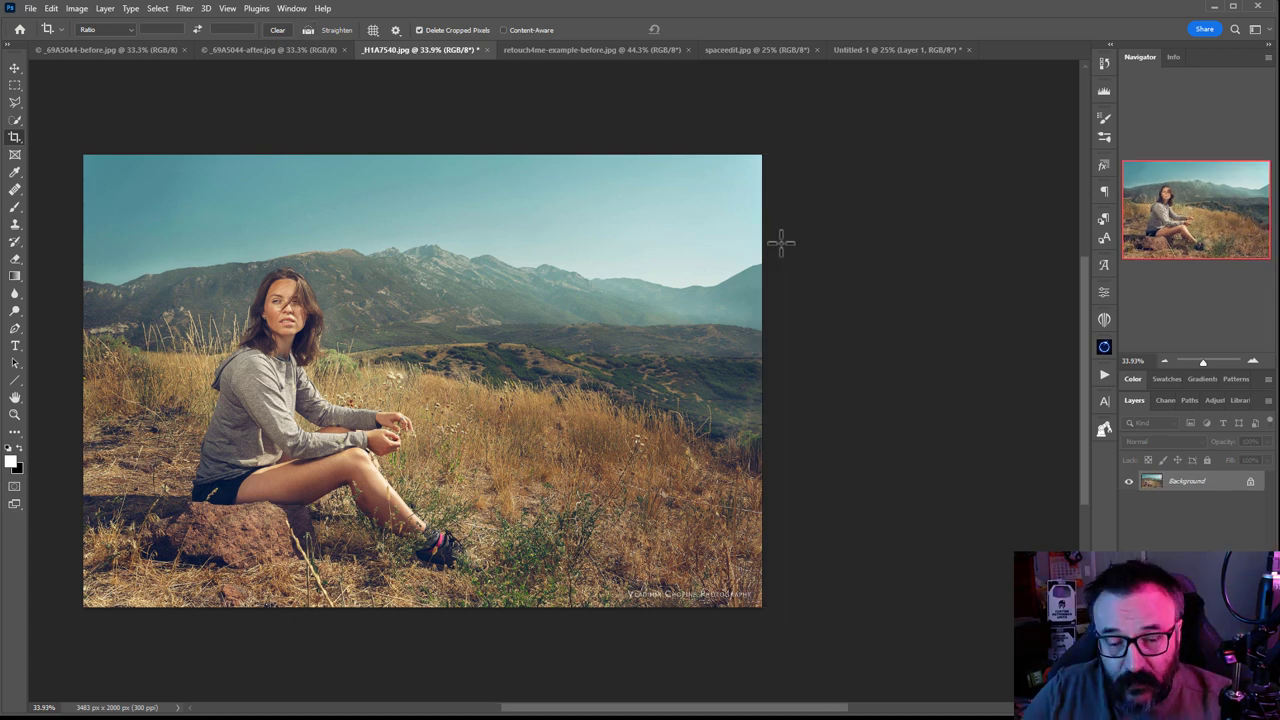
Extend the photo past its right edge to a width of 3407 px using the Crop tool with Content-Aware enabled.
click(506, 30)
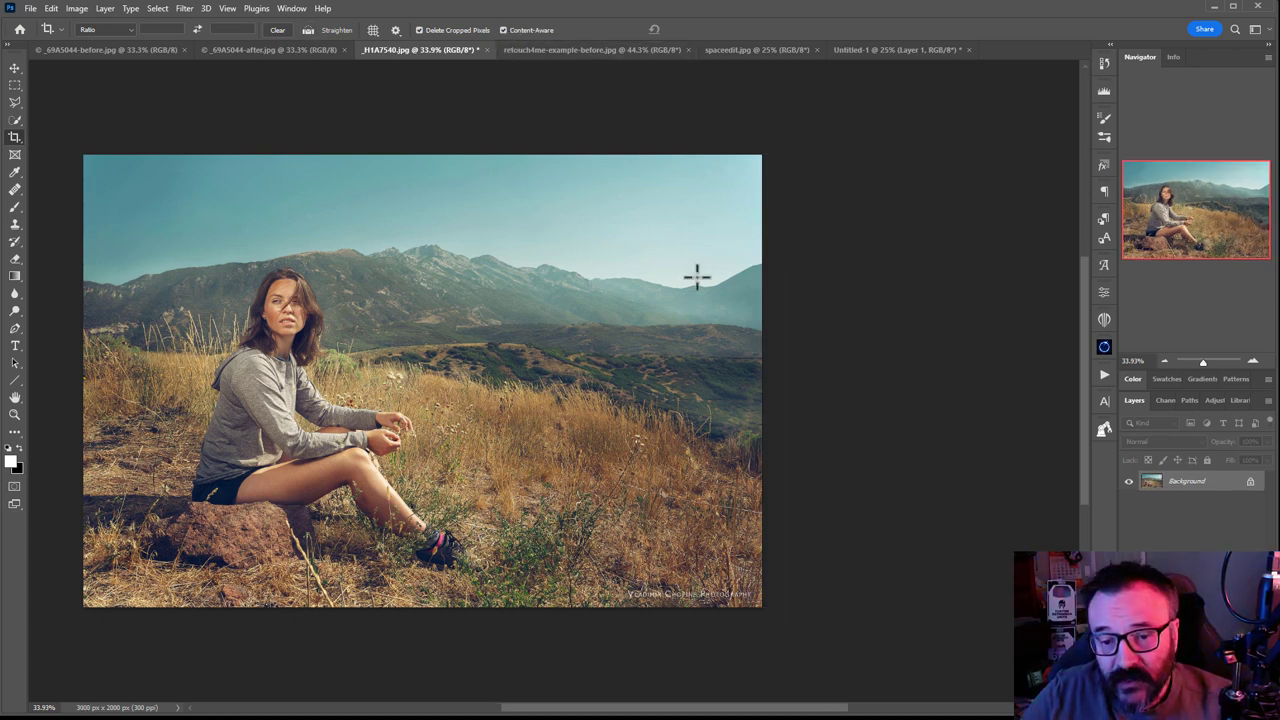
drag(775, 383, 811, 372)
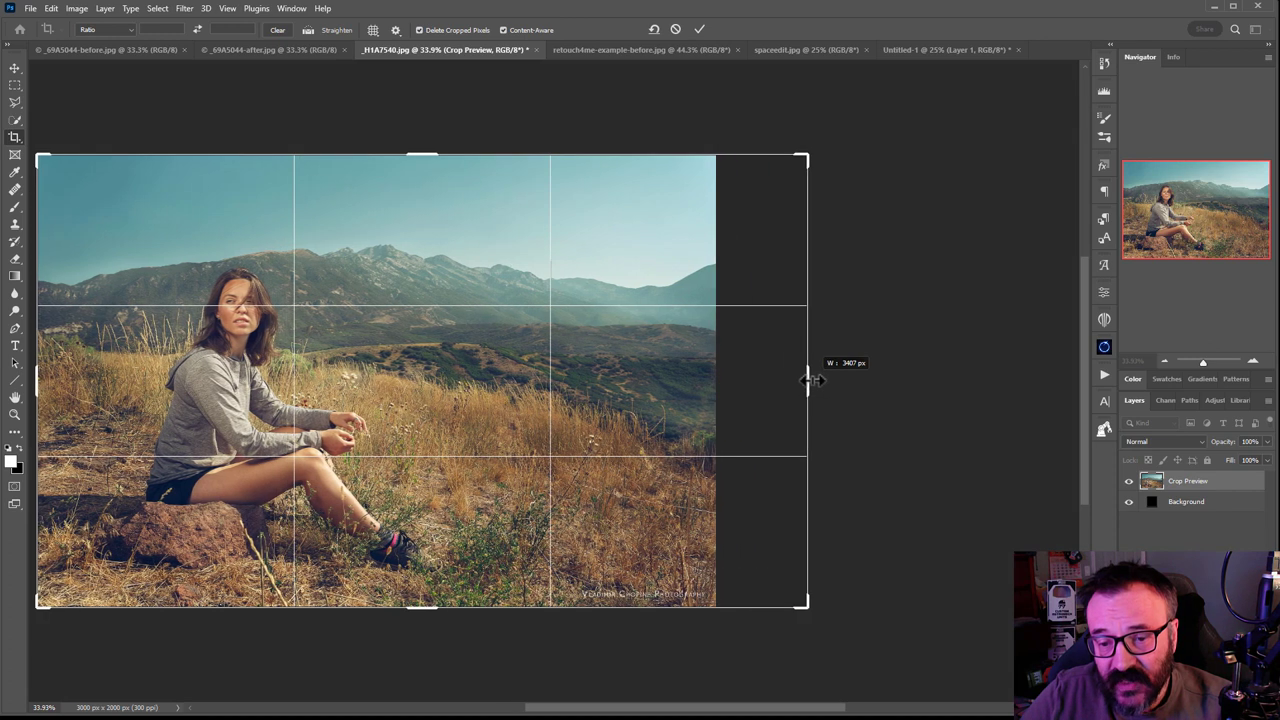
key(Return)
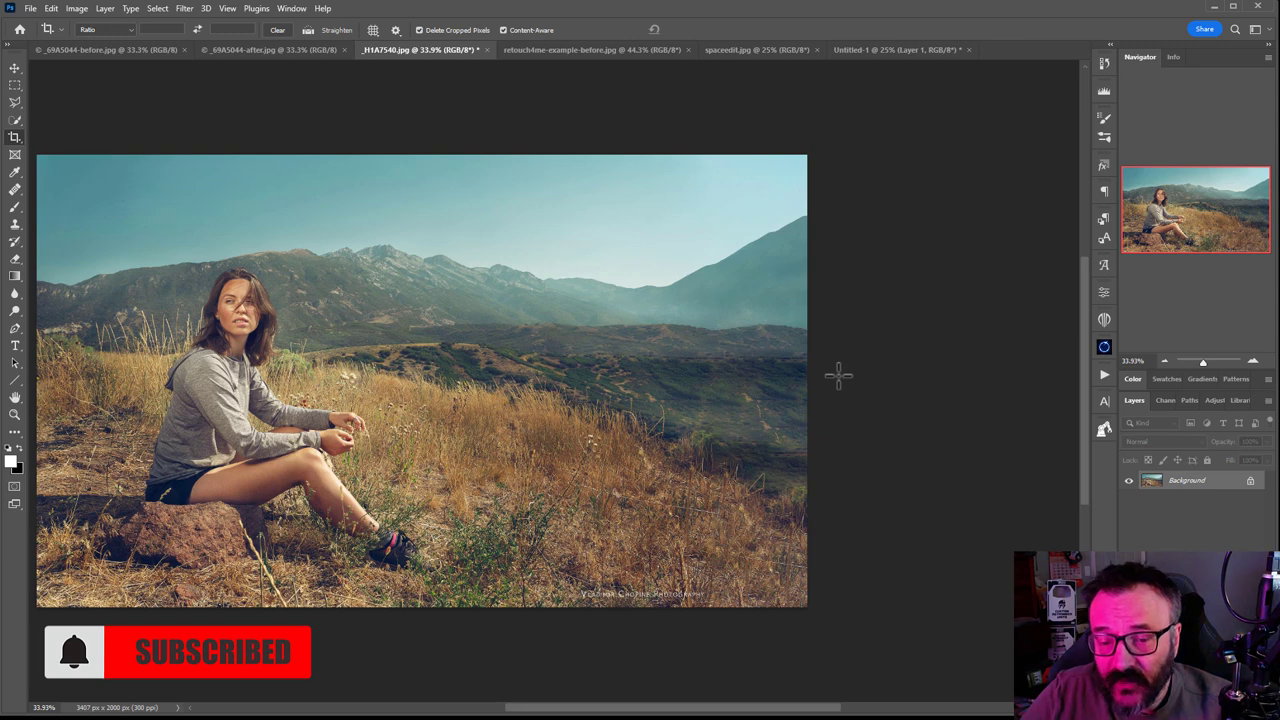
Examine the hillside and mountain in the content-aware extension for repeated details, and undo the extending crop.
scroll(785, 400, up, 5)
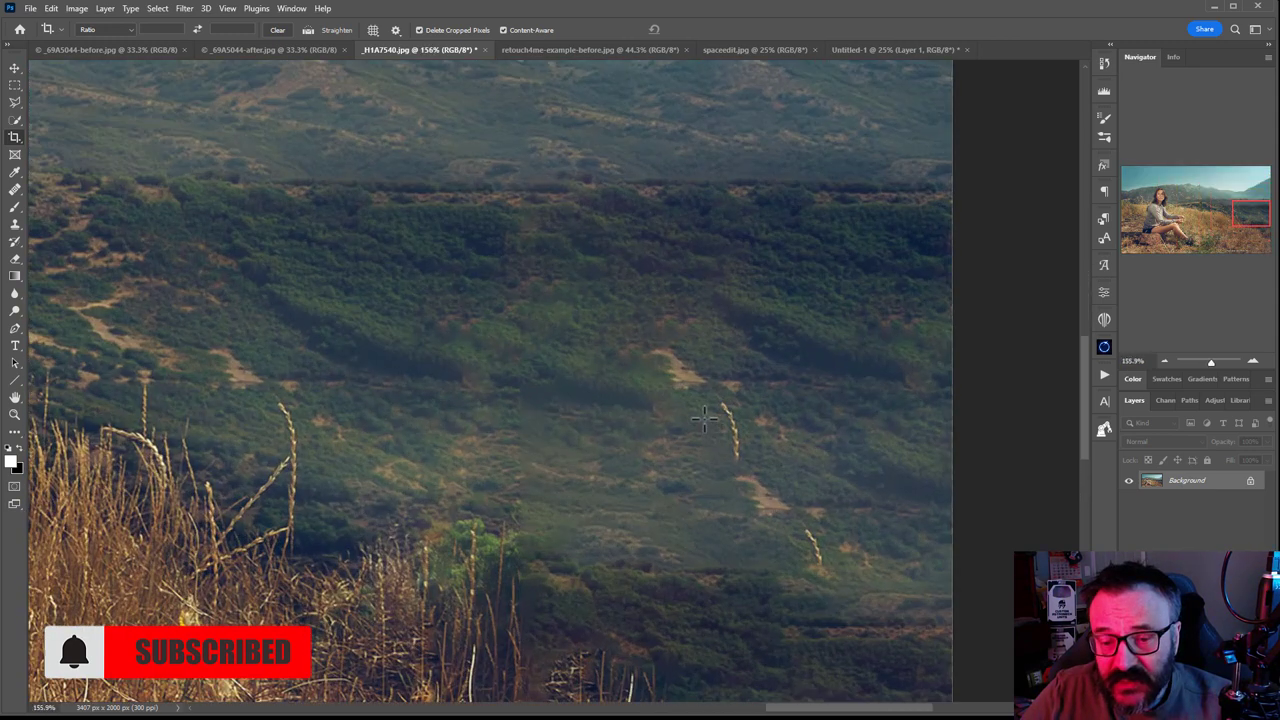
scroll(704, 420, up, 2)
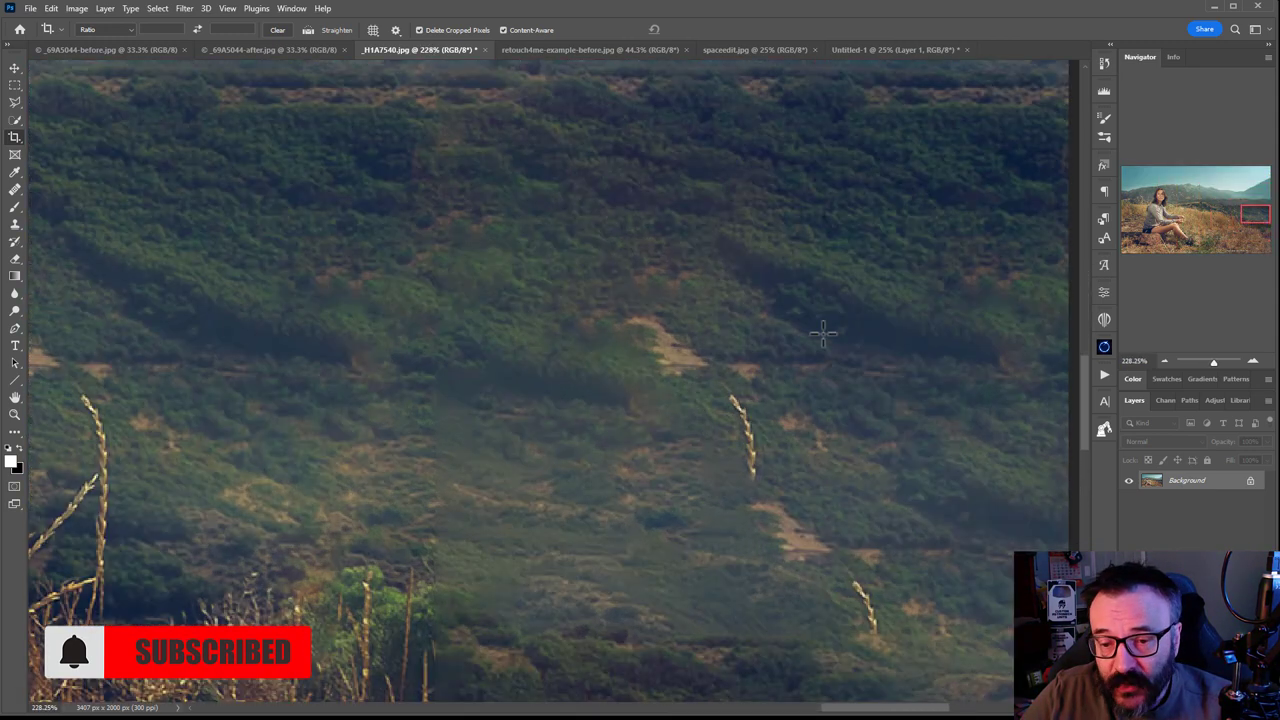
scroll(691, 395, down, 2)
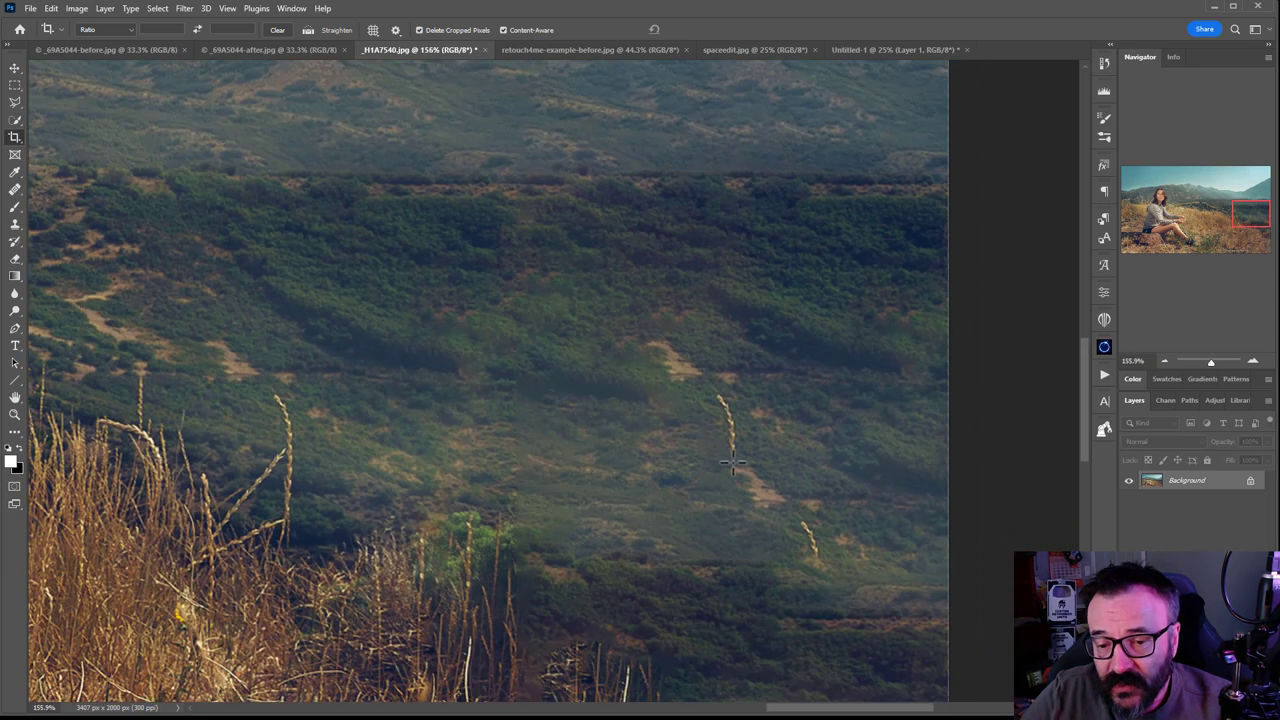
drag(854, 309, 803, 634)
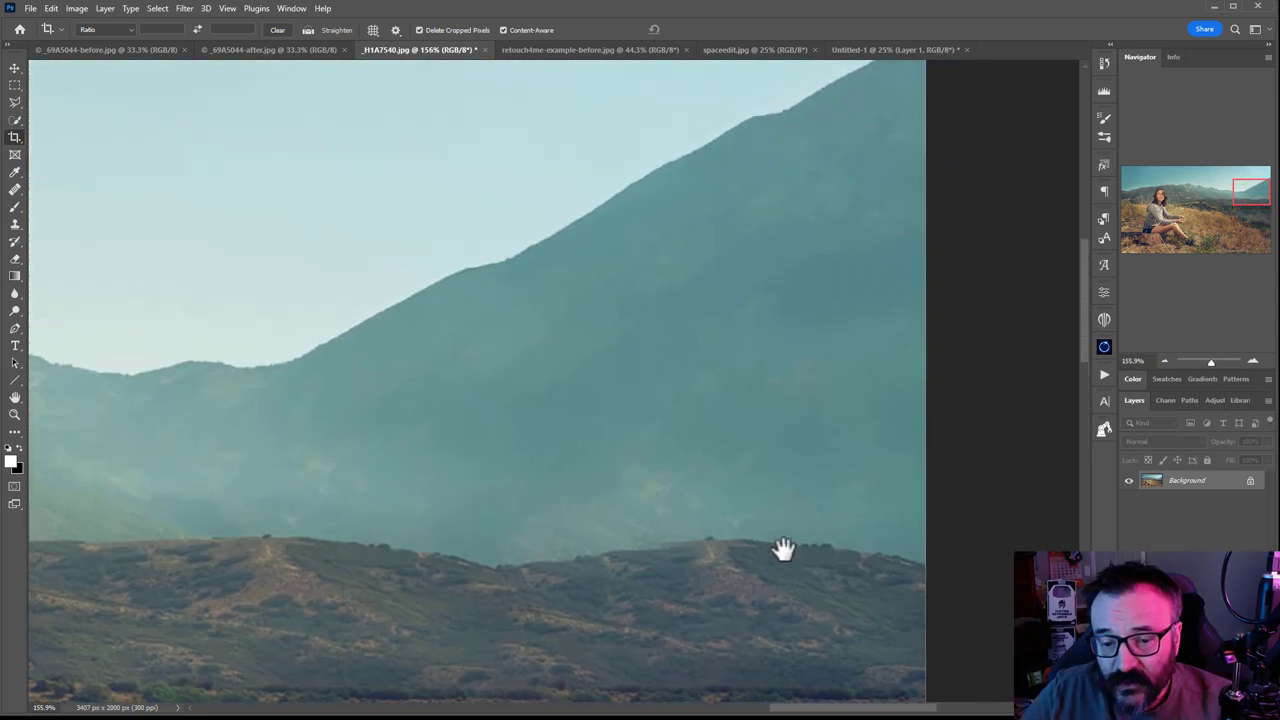
scroll(706, 423, down, 4)
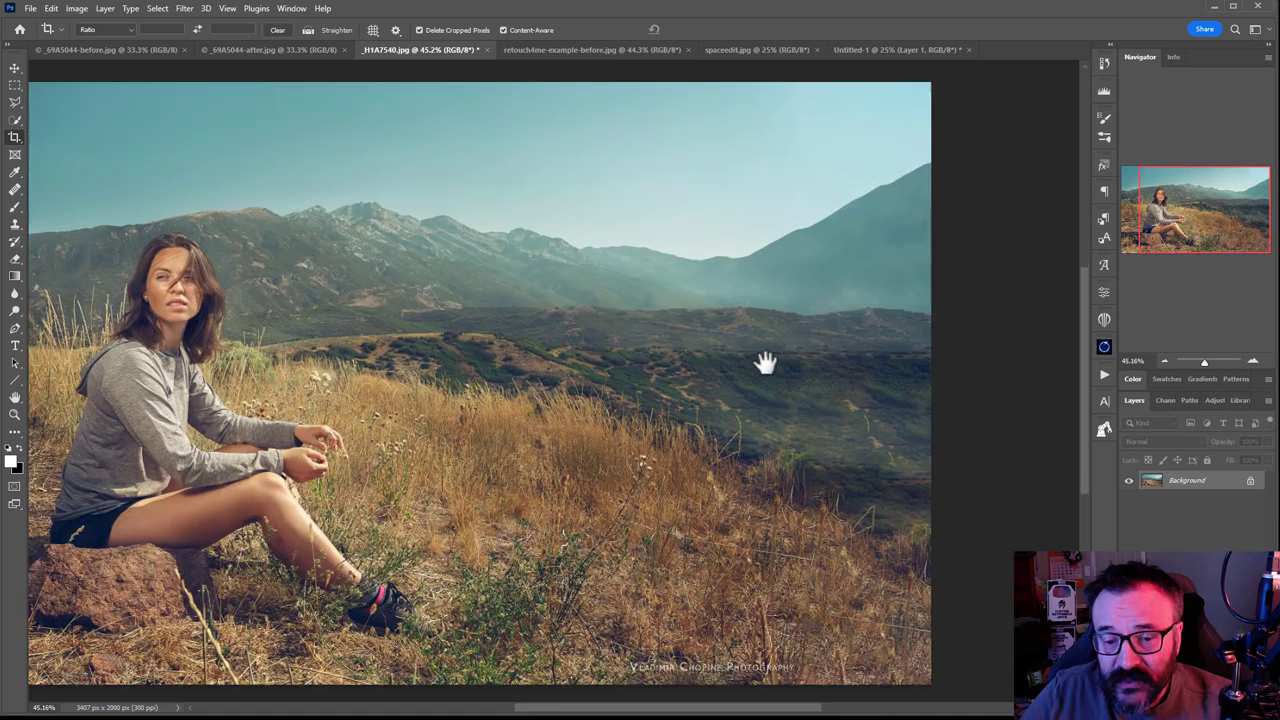
scroll(770, 362, down, 1)
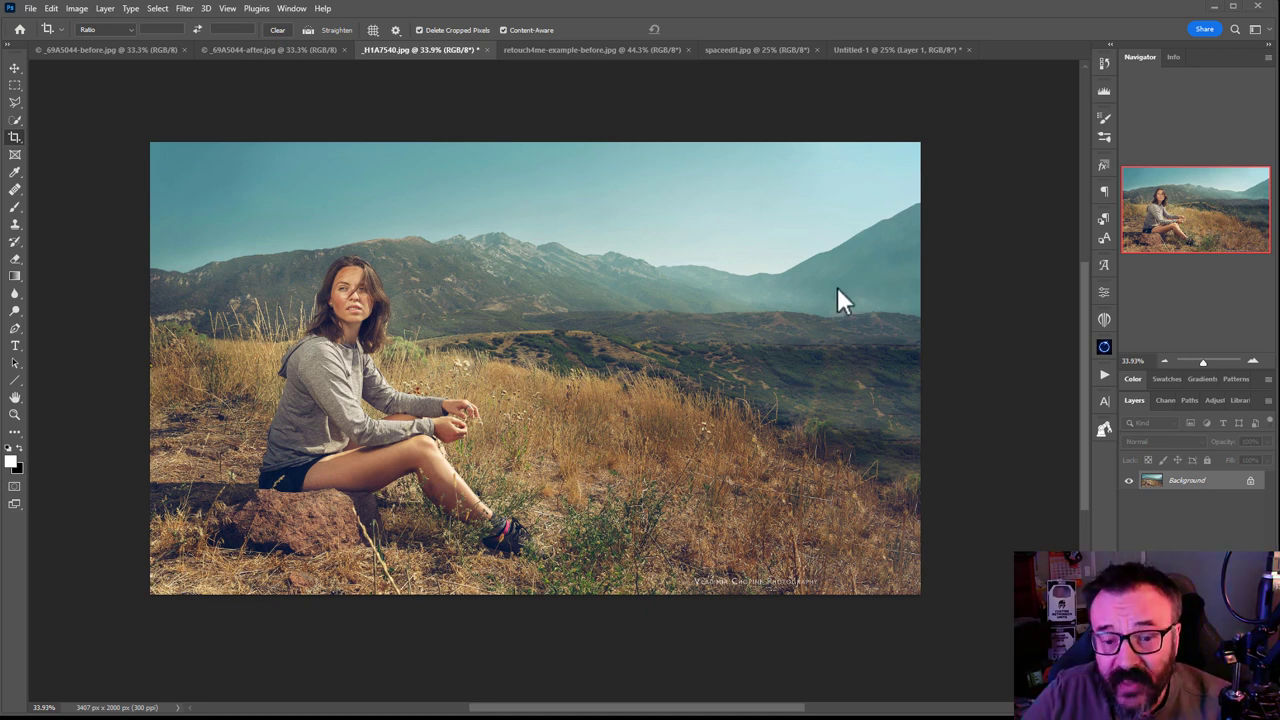
drag(683, 309, 785, 318)
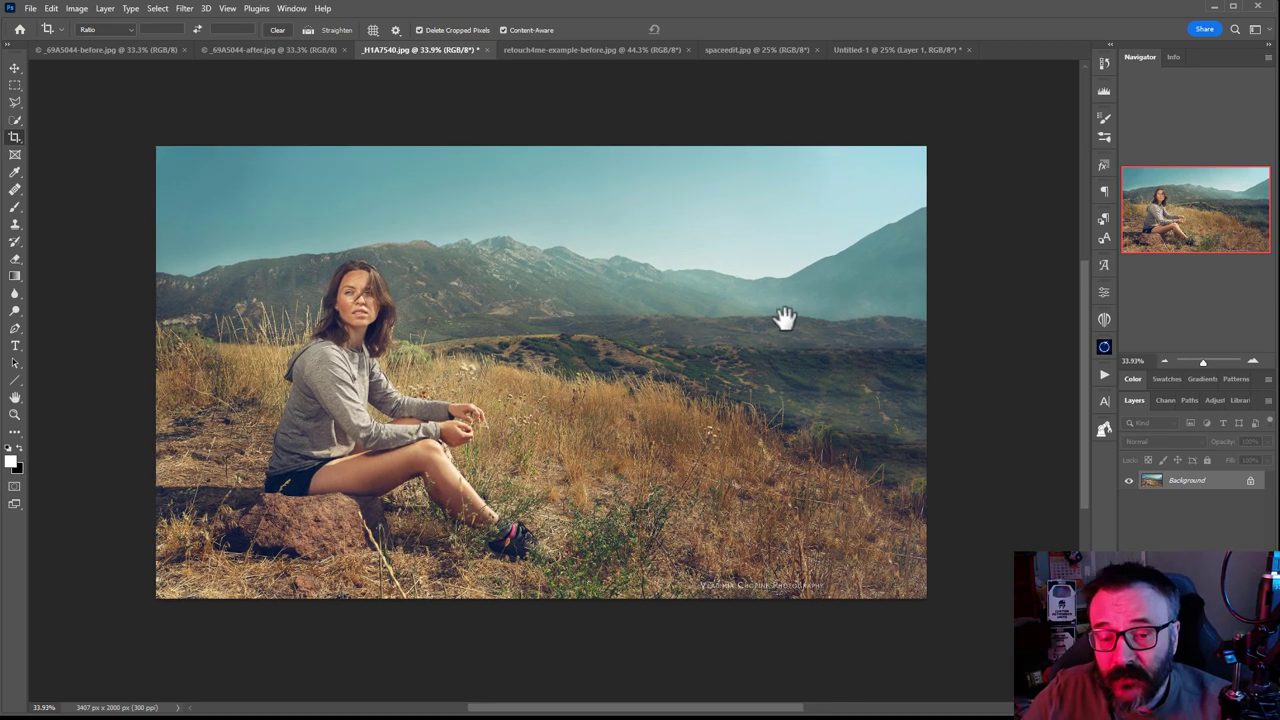
key(Return)
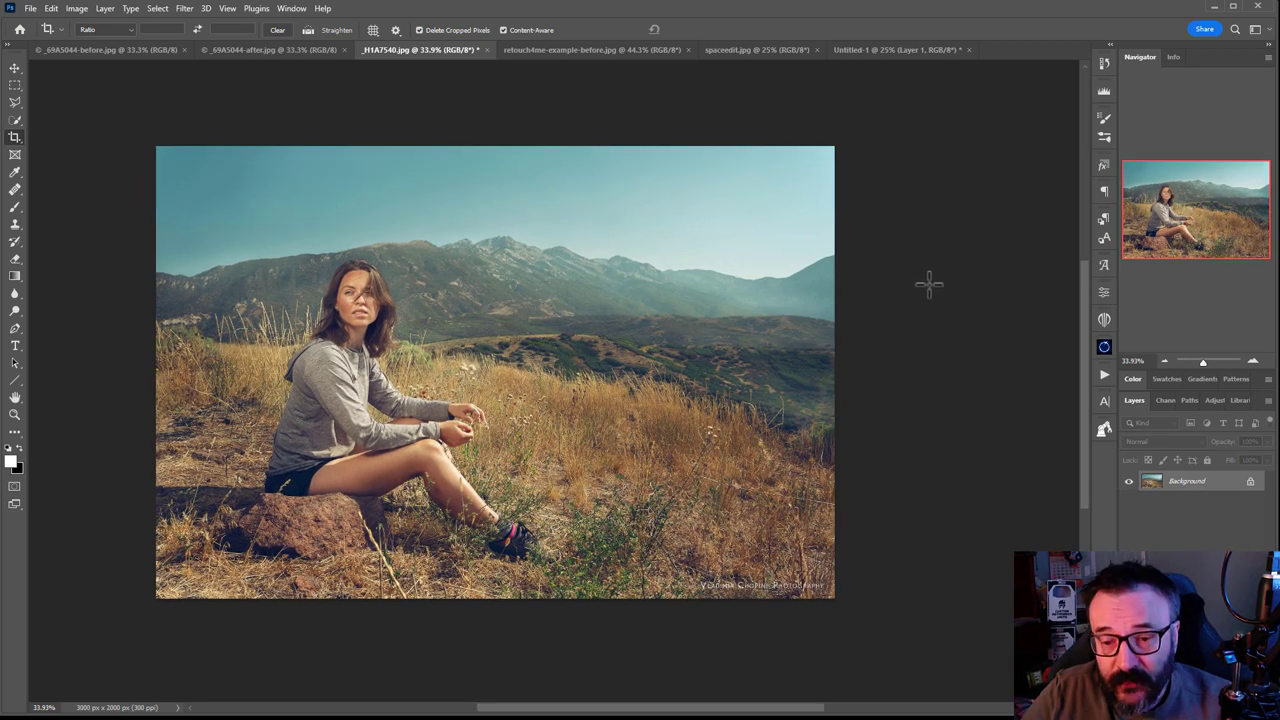
Switch to _69A5044-before.jpg with the Move tool active and examine the unretouched faces and hands of the couple.
click(16, 70)
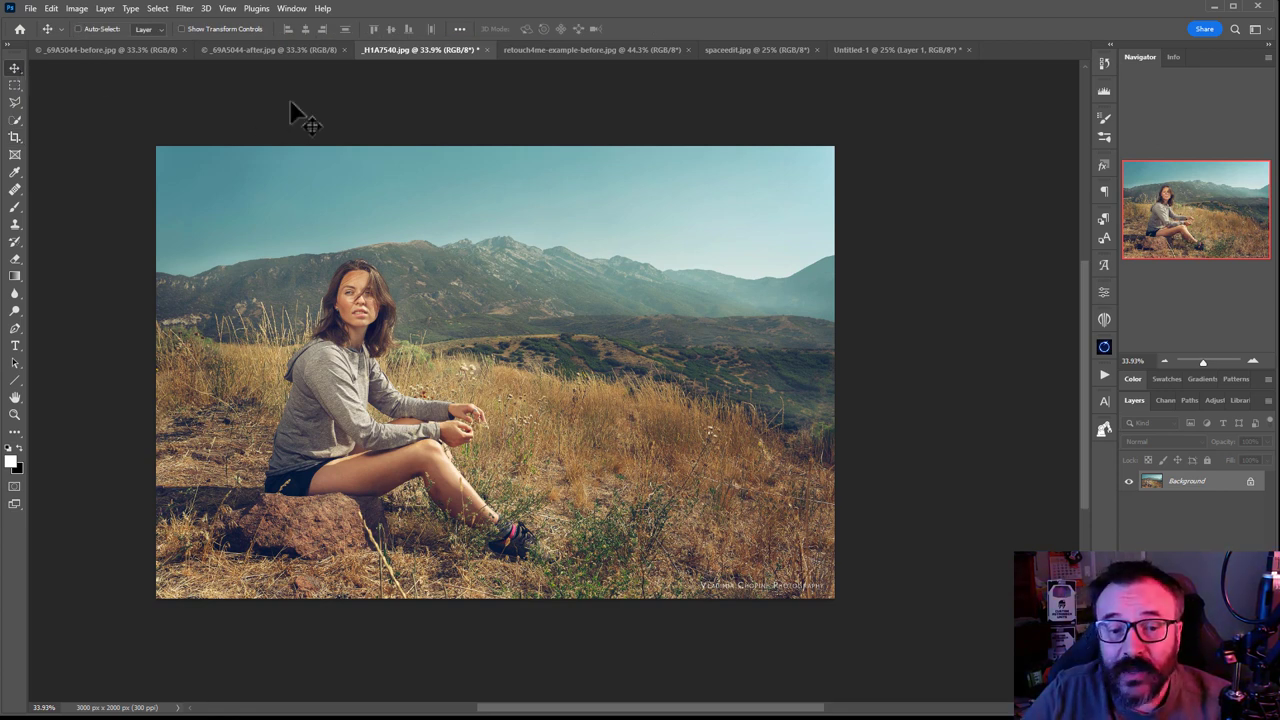
click(119, 49)
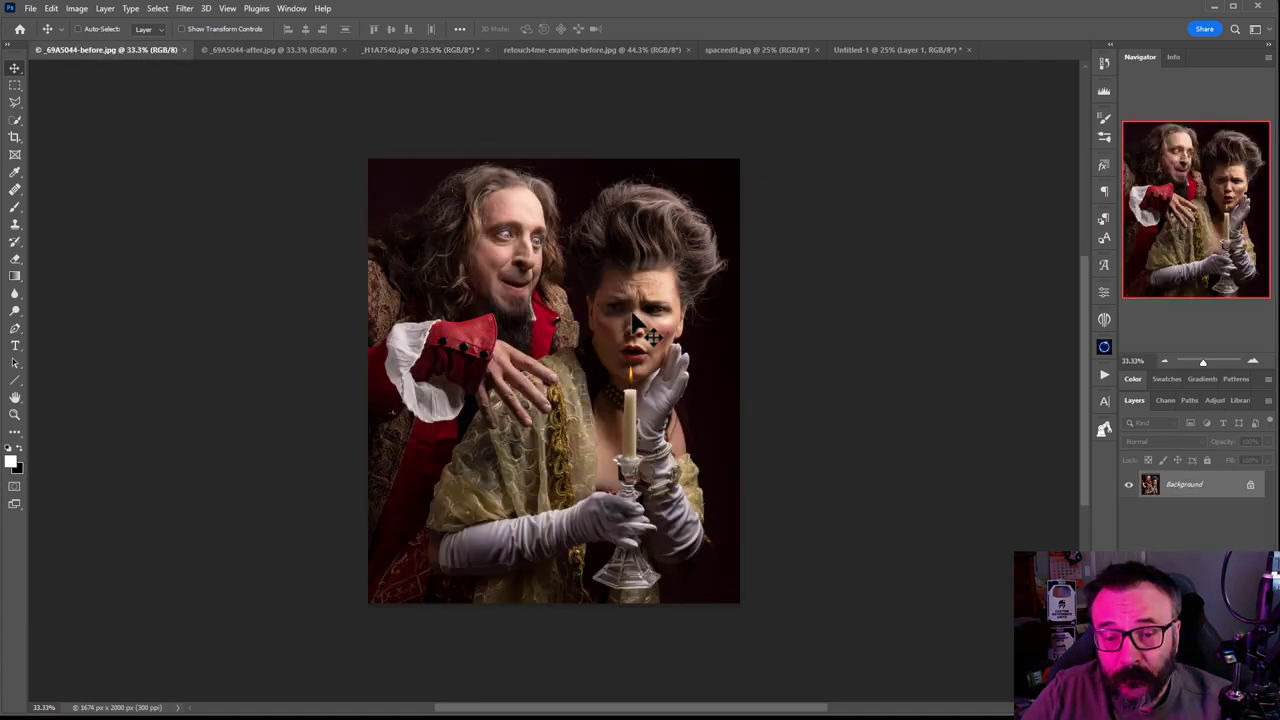
scroll(548, 306, up, 3)
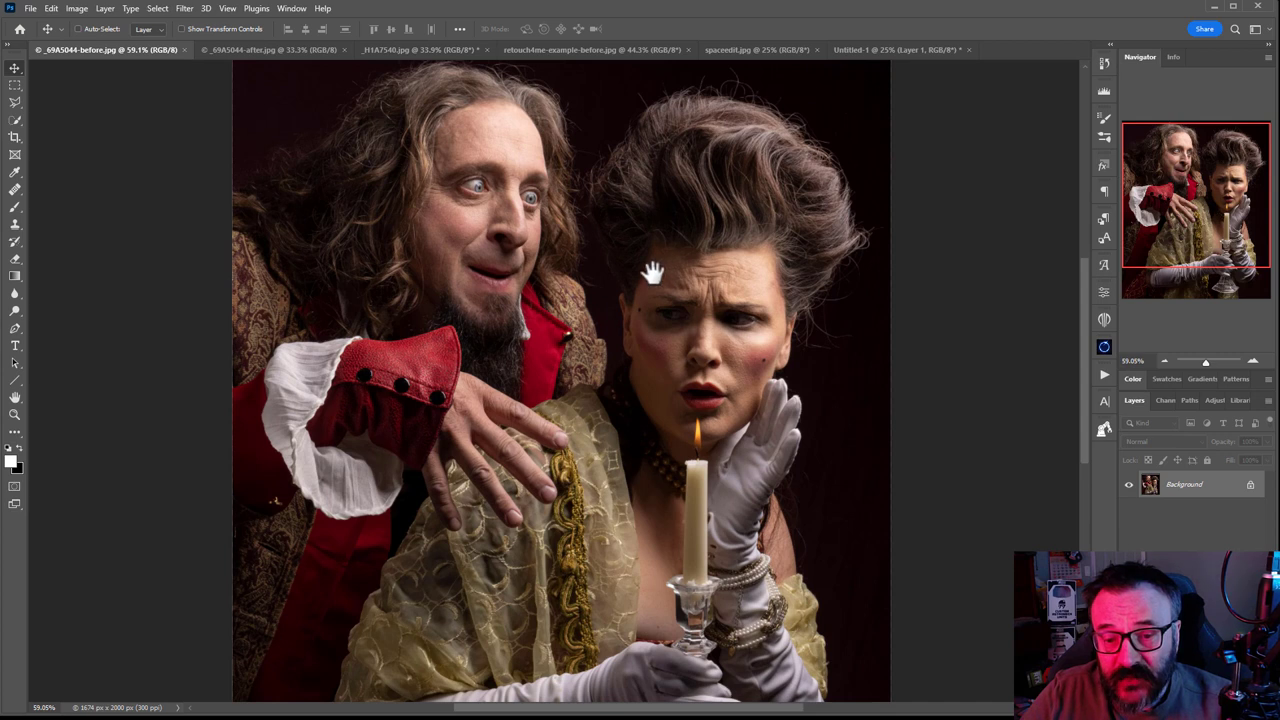
drag(654, 274, 660, 357)
scroll(714, 437, down, 3)
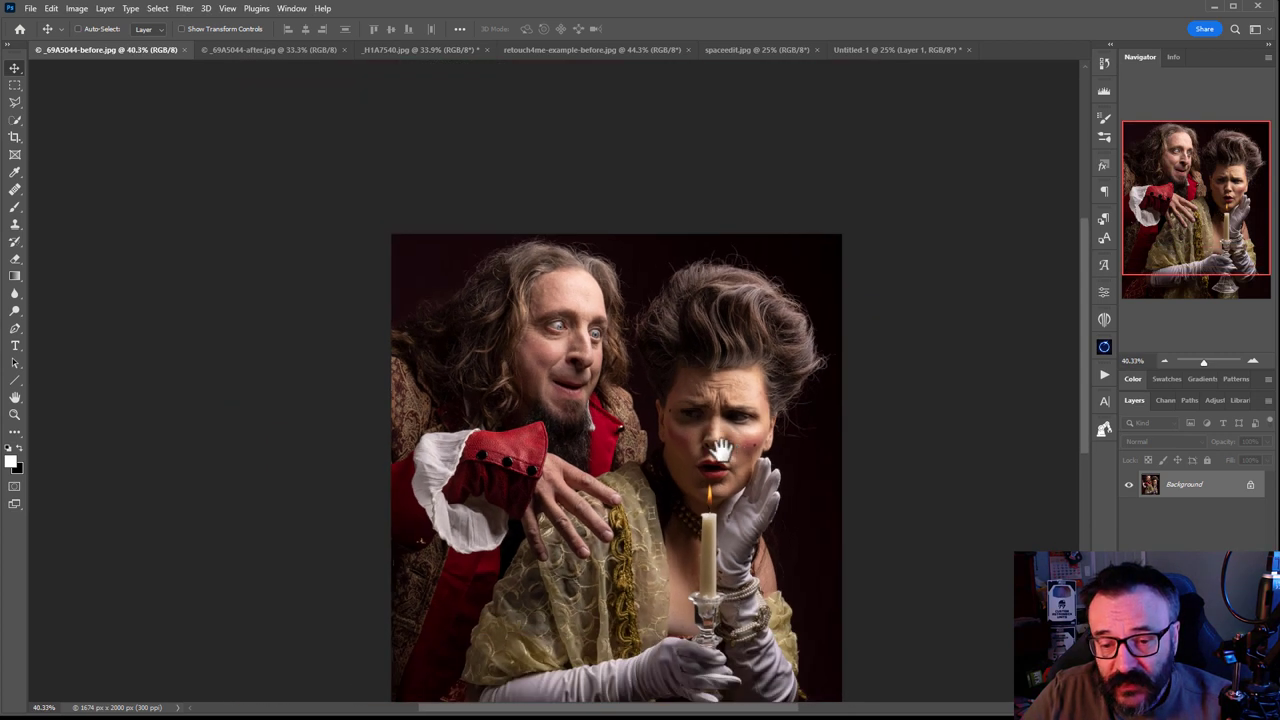
drag(737, 449, 657, 371)
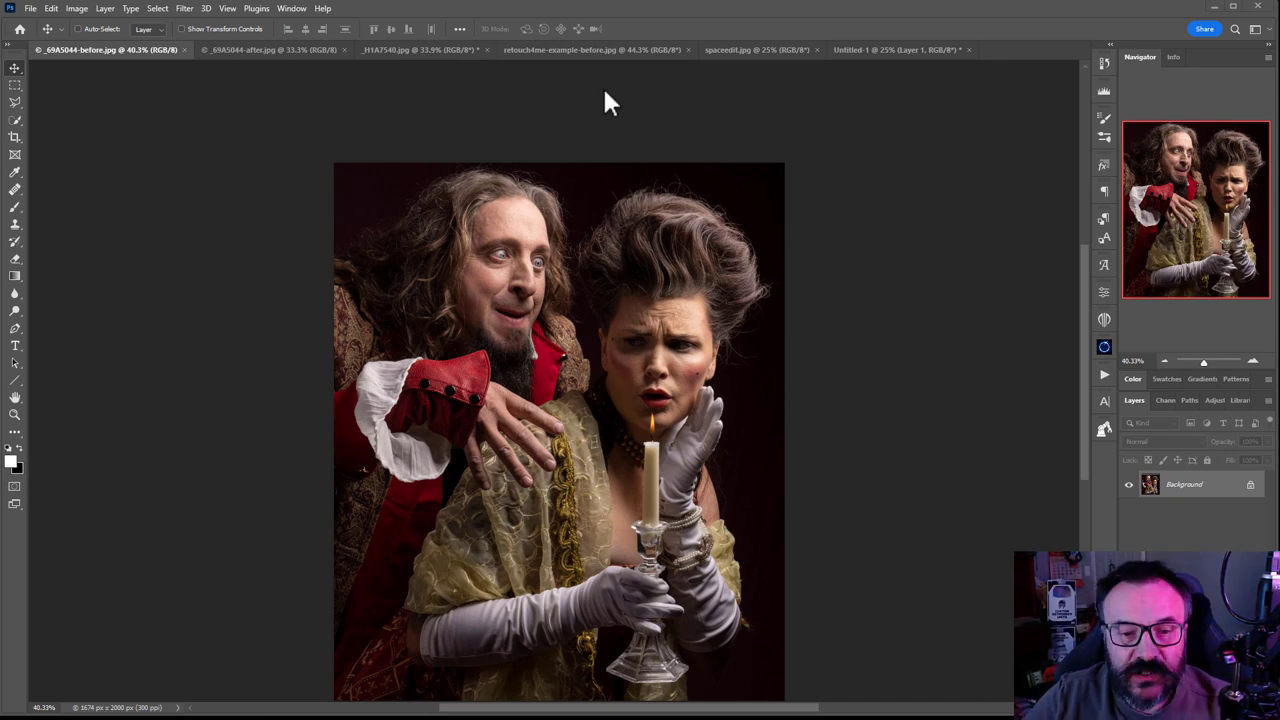
Switch to _69A5044-after.jpg and examine the retouched faces and hair up close.
click(307, 51)
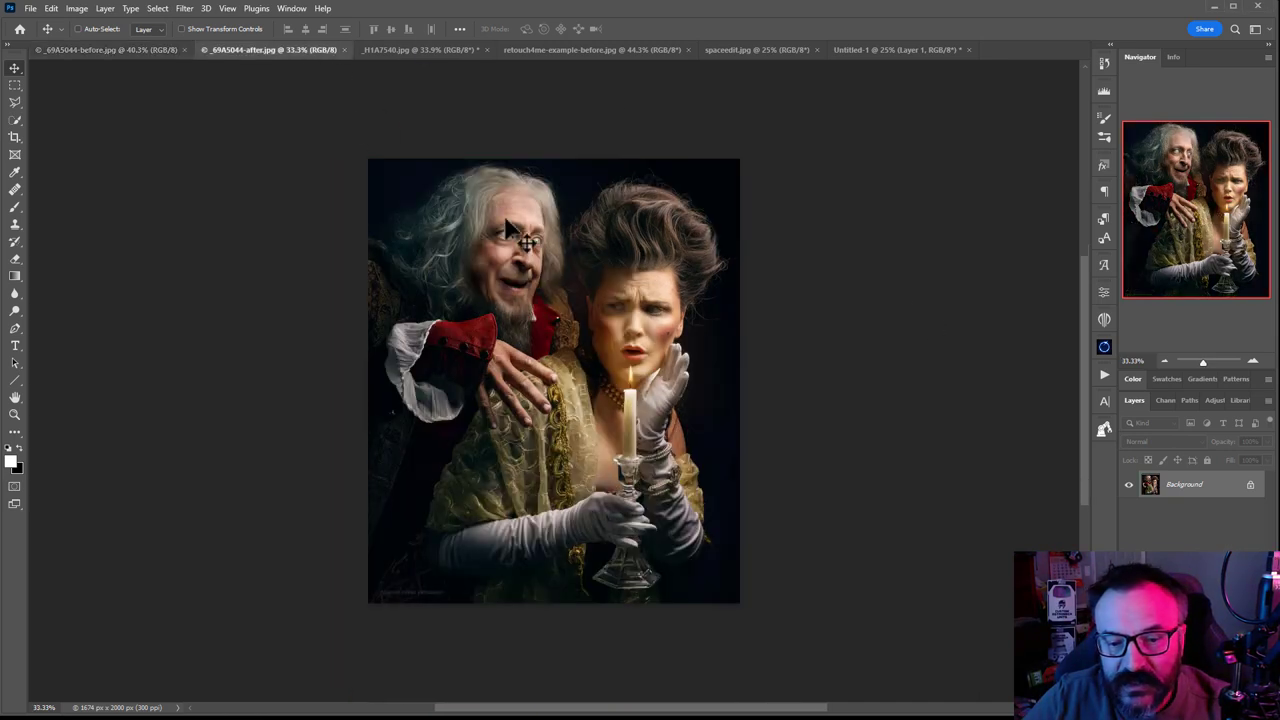
scroll(594, 194, up, 3)
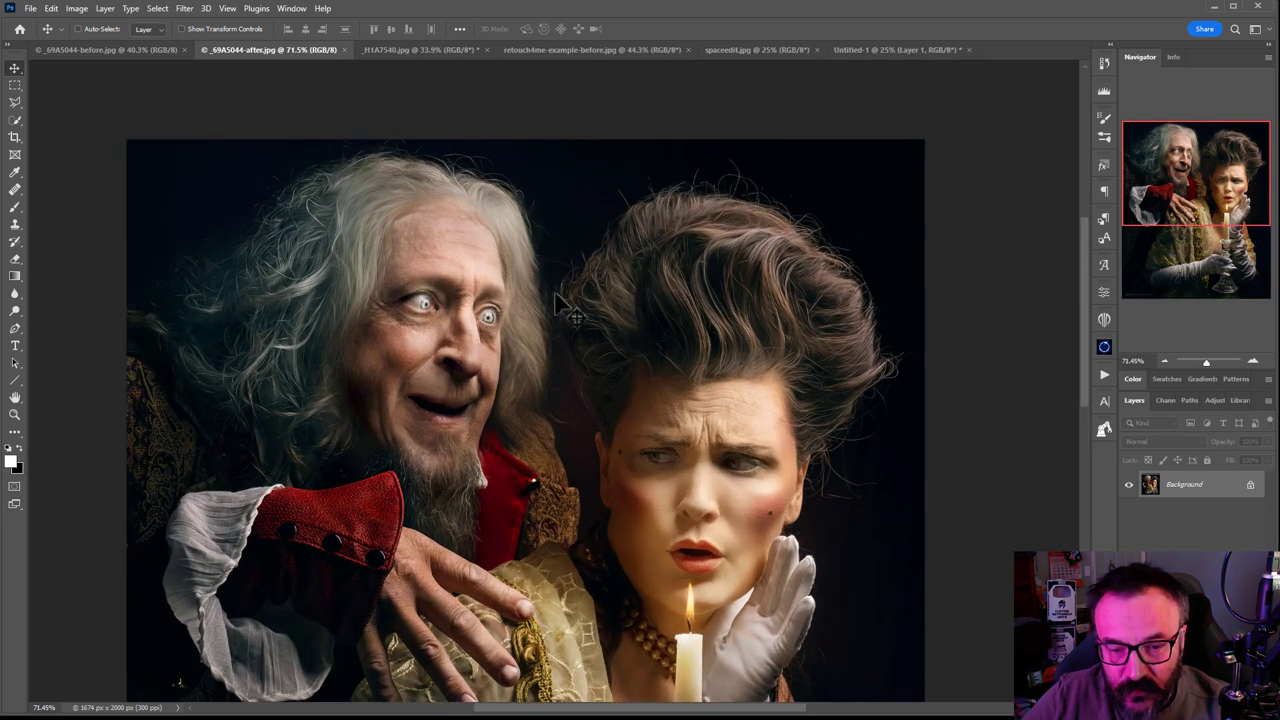
Return to _69A5044-before.jpg and duplicate its Background layer.
scroll(737, 509, down, 2)
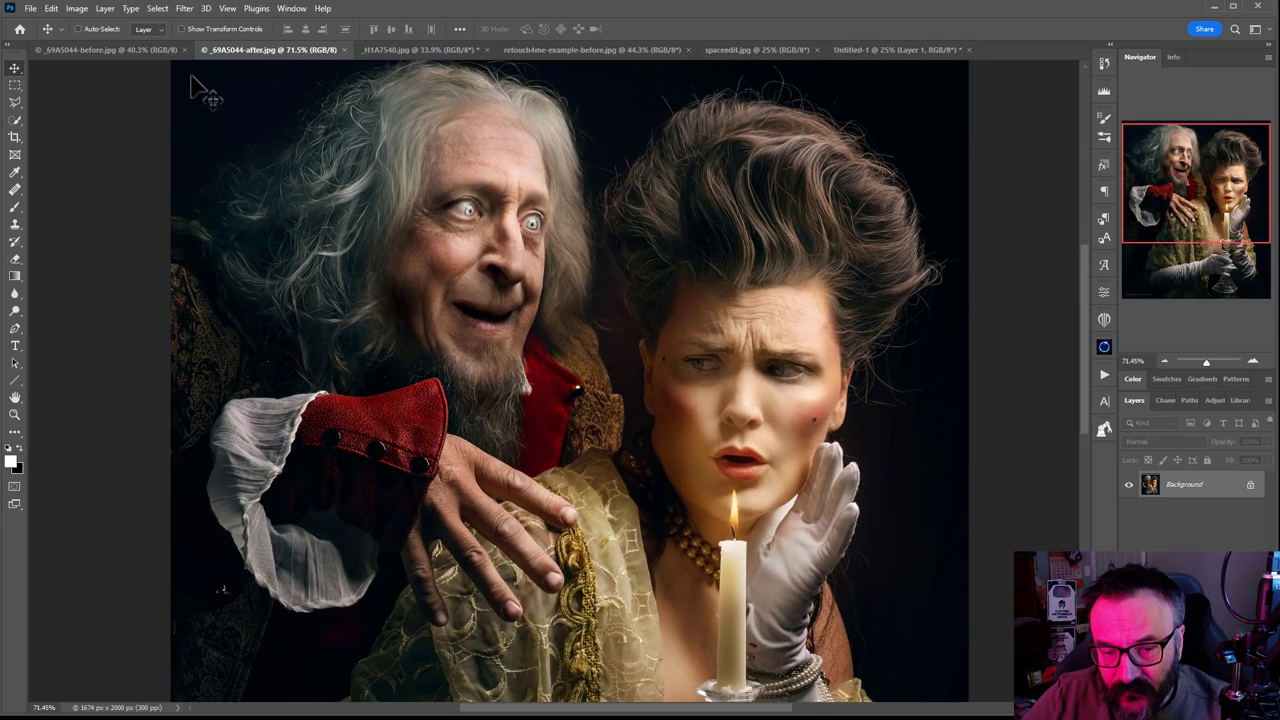
click(74, 50)
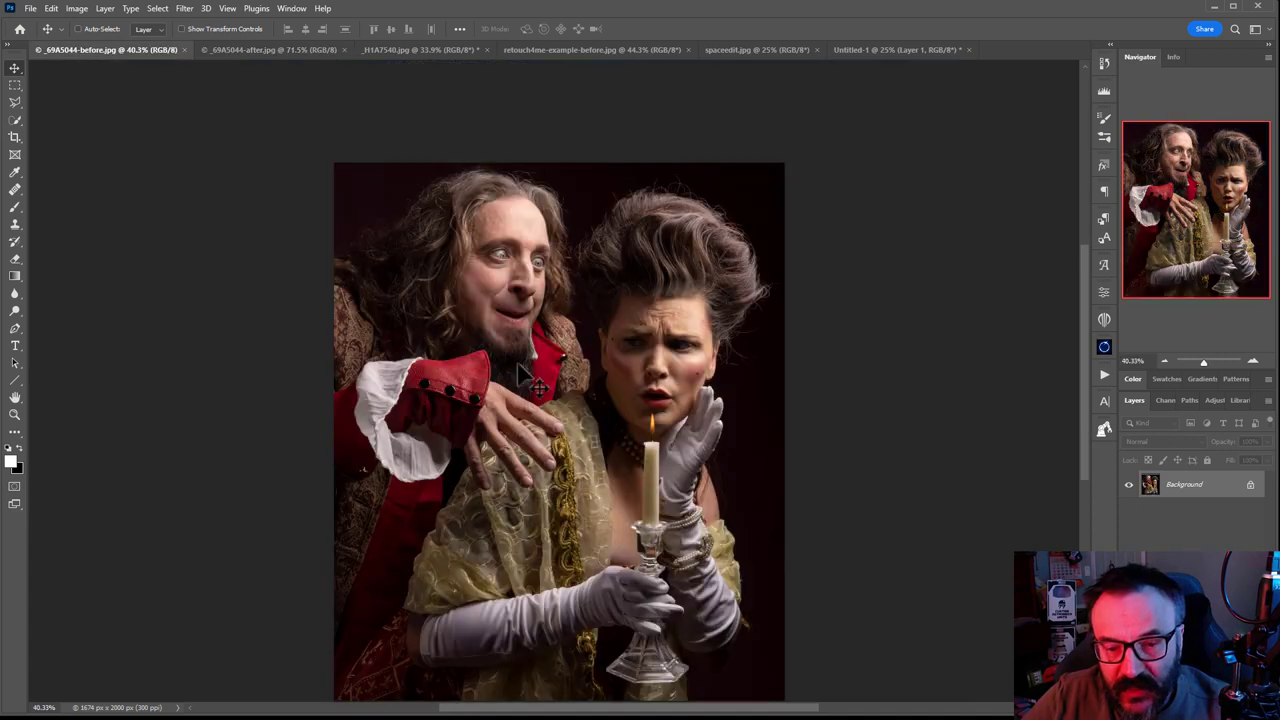
scroll(523, 235, up, 2)
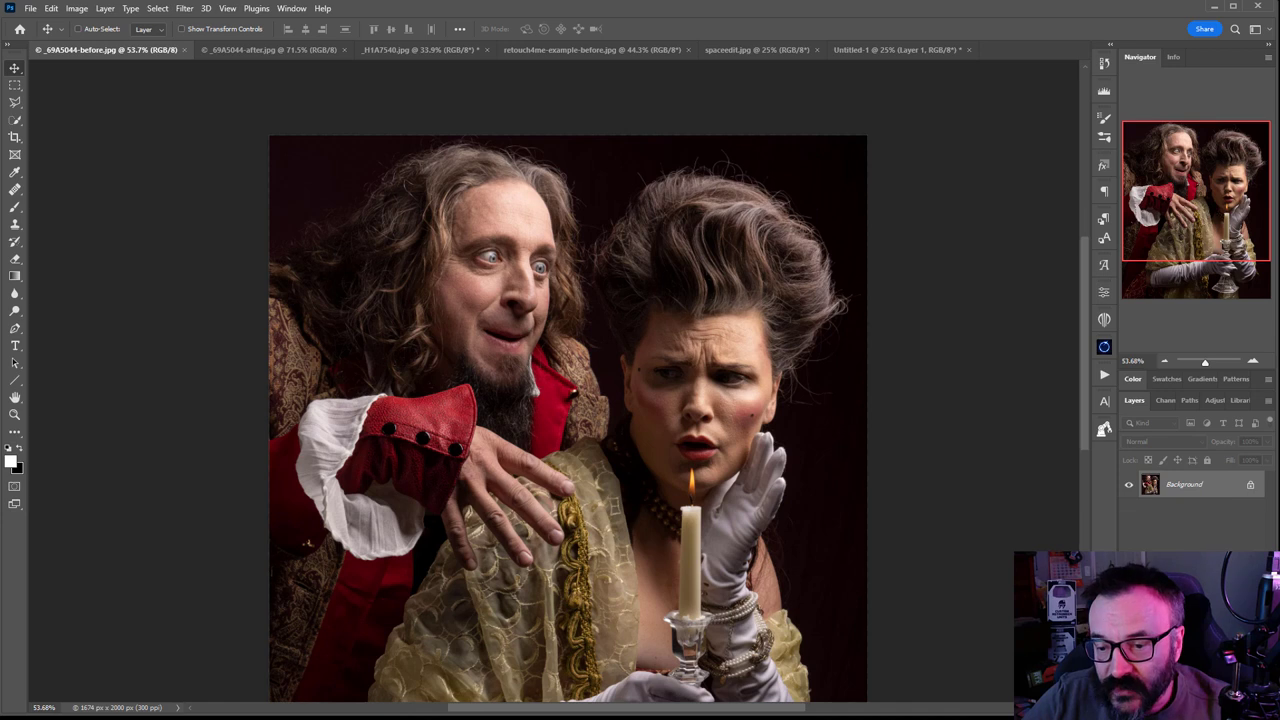
key(ctrl+j)
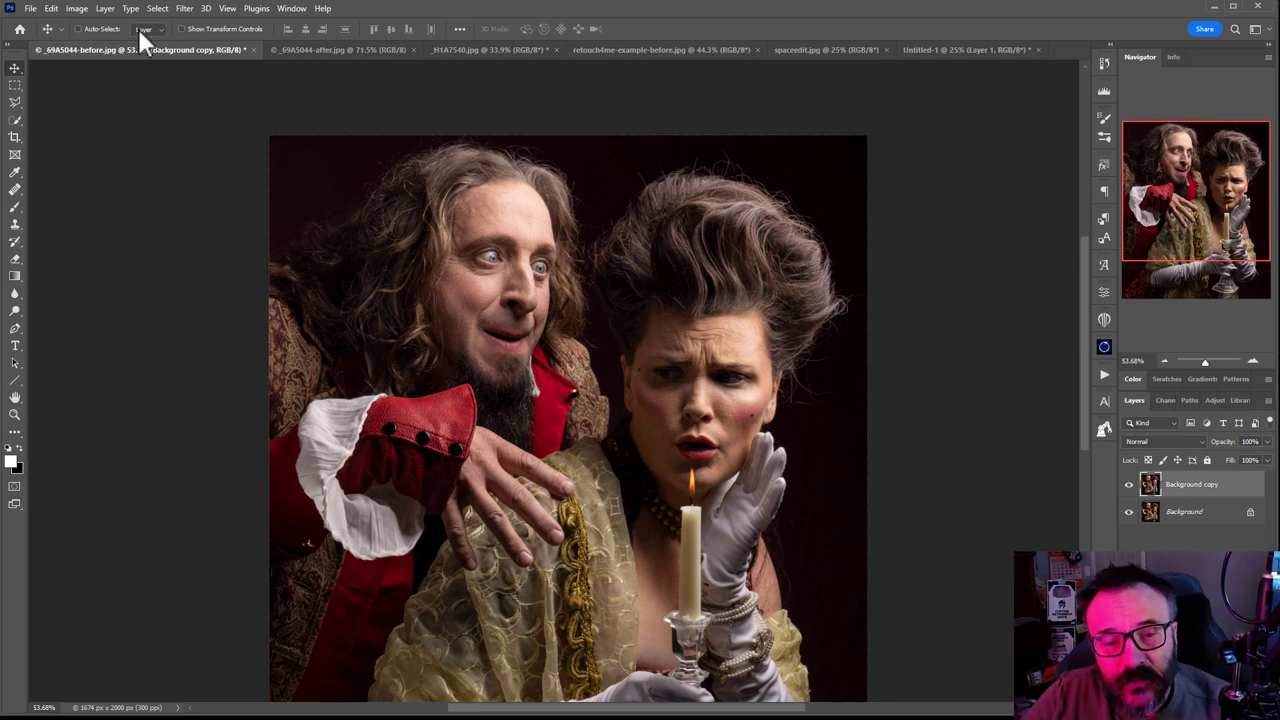
Open the Liquify filter on the duplicate layer and select Face #1, the man's face, for Face-Aware Liquify.
click(186, 10)
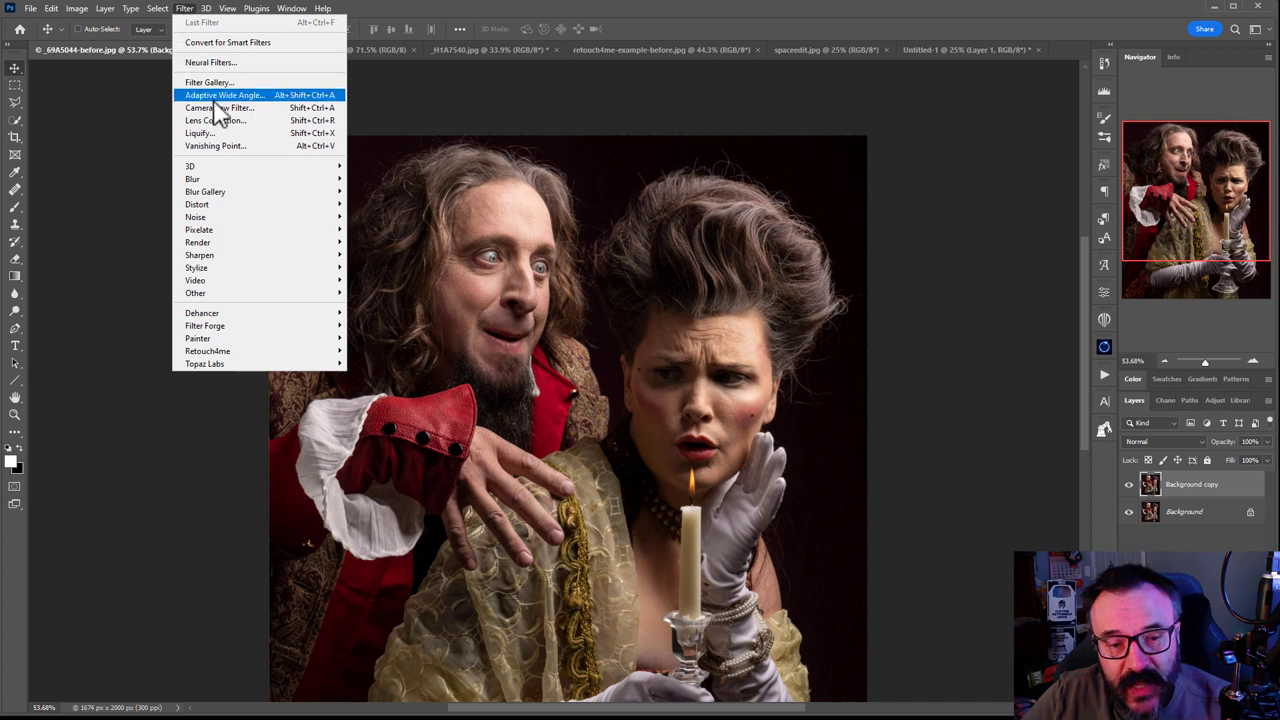
key(Escape)
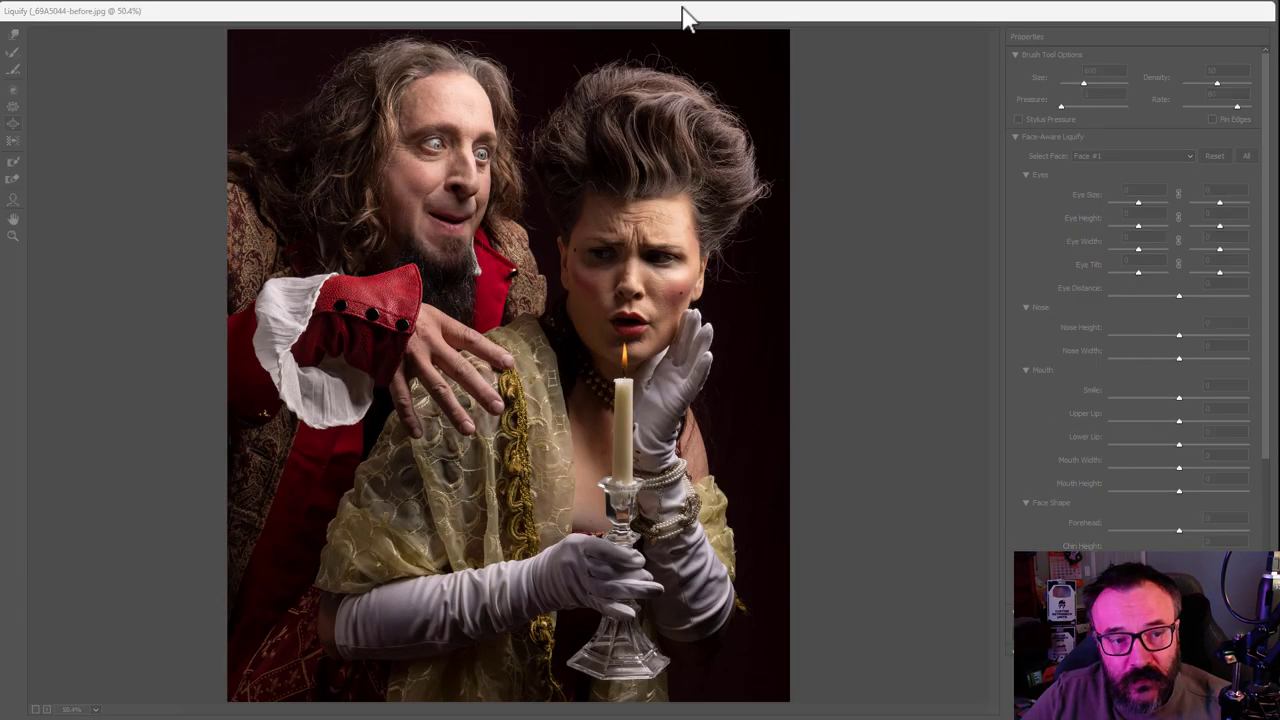
click(1189, 156)
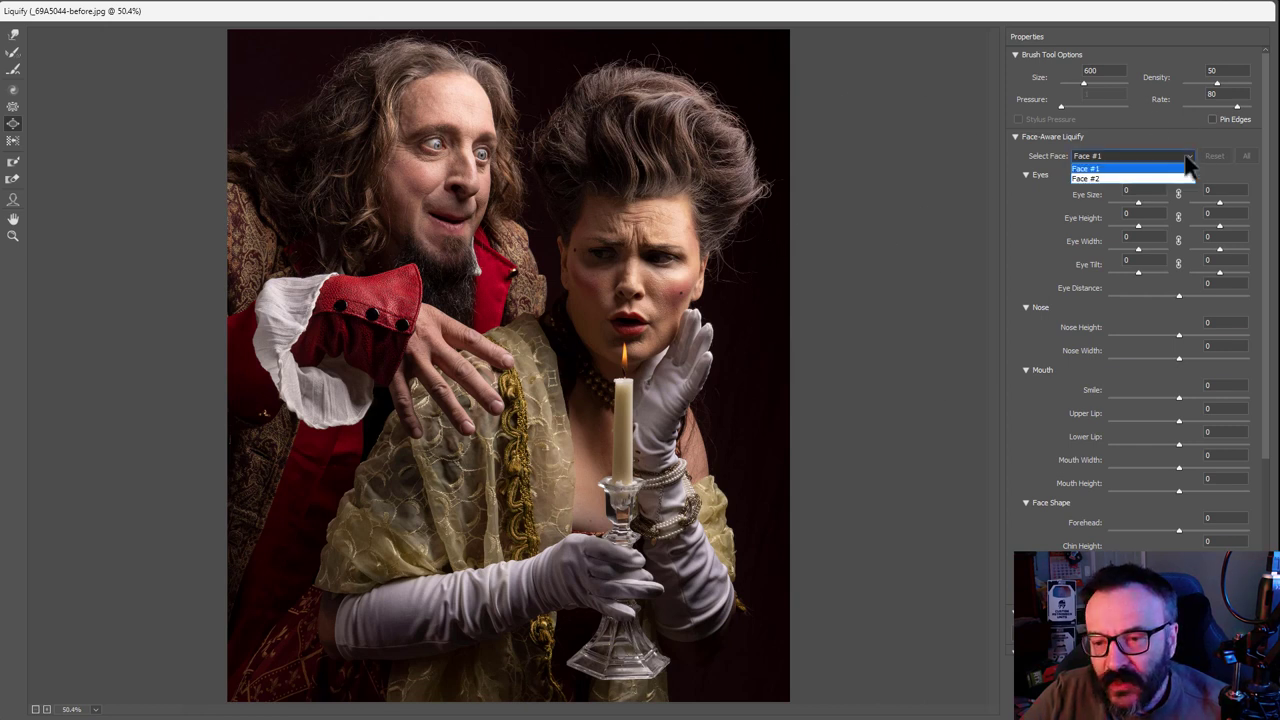
click(1118, 177)
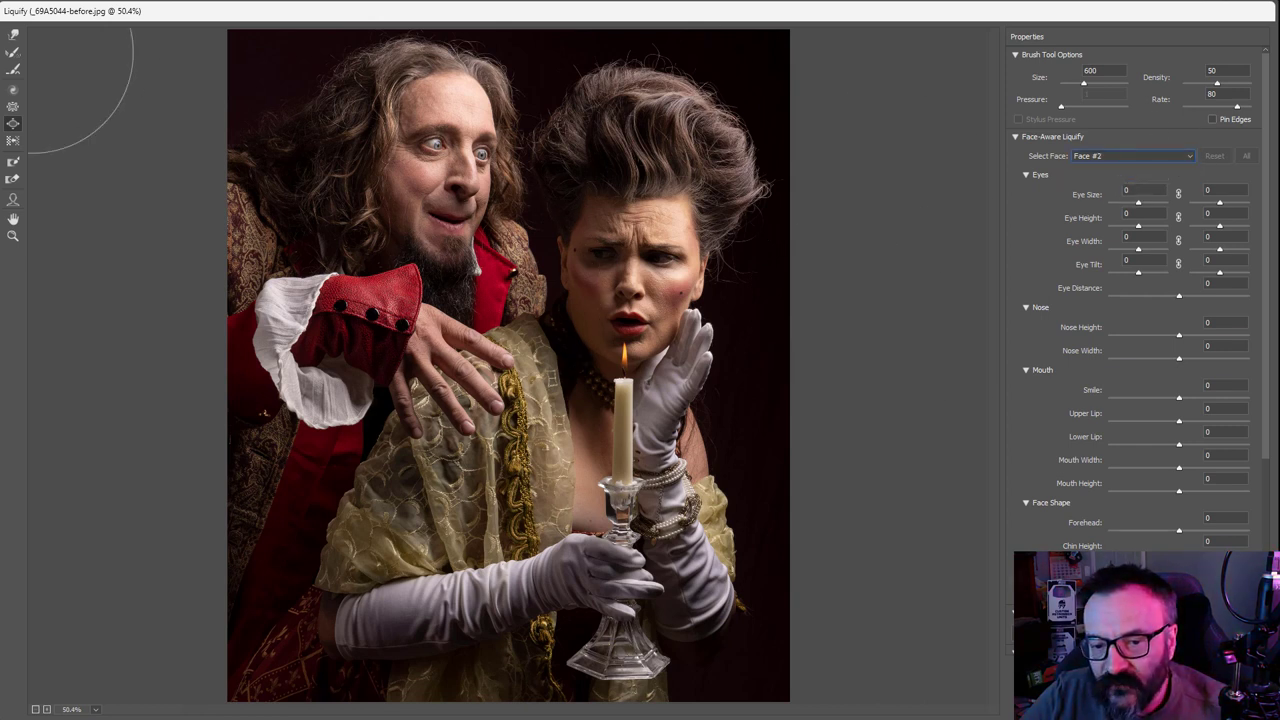
click(1159, 155)
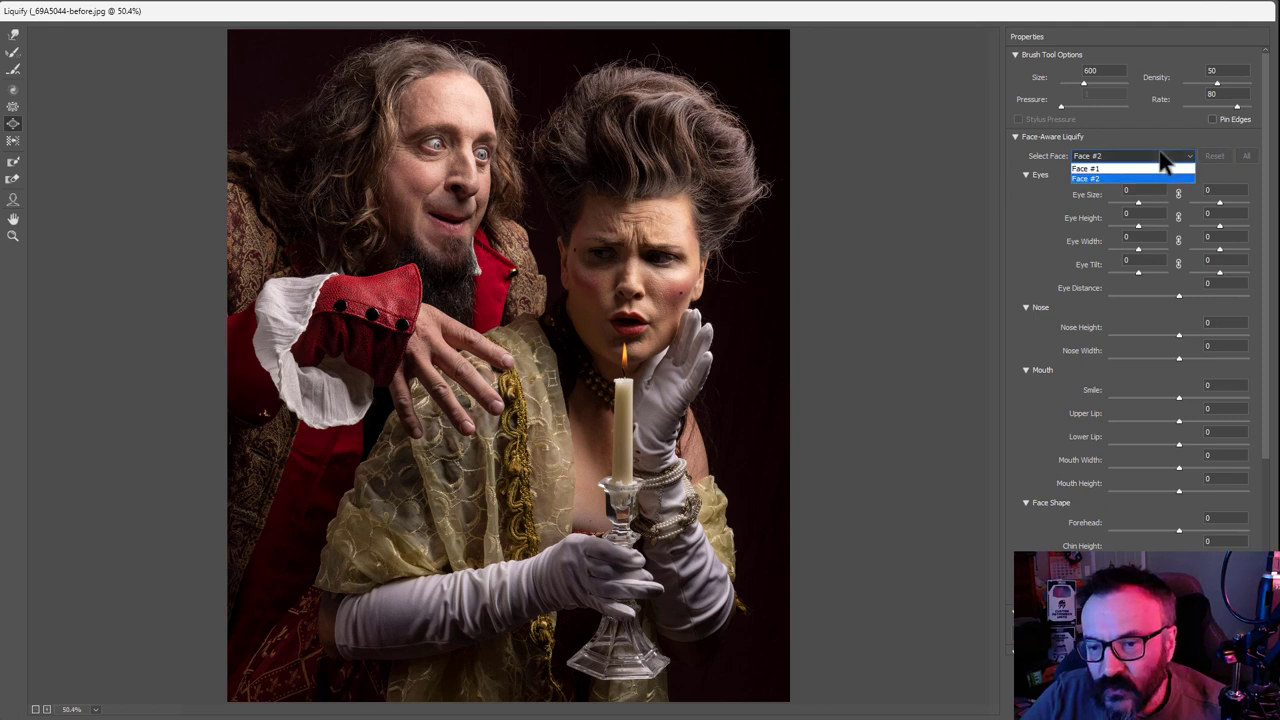
click(1128, 168)
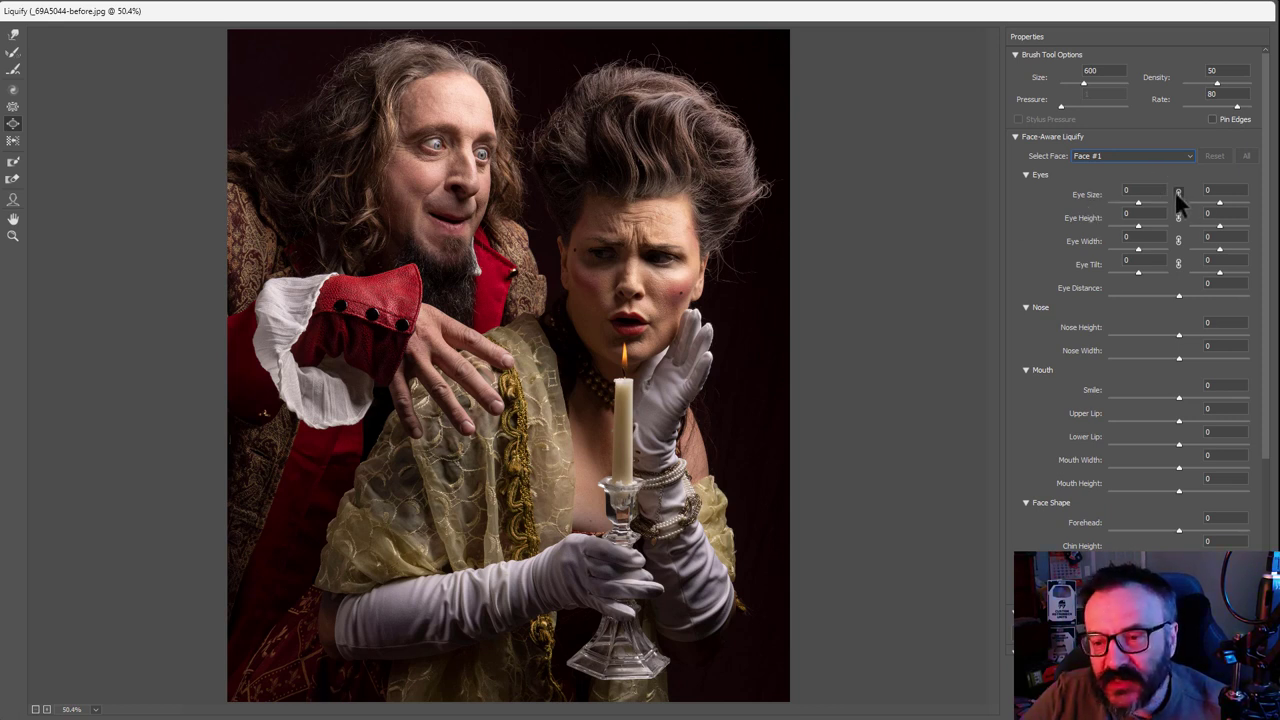
Set the man's linked eye sizes to 59 and eye distance to -98, with nose height -100 and nose width -35.
mouse_move(1140, 201)
mouse_down()
mouse_move(1214, 206)
mouse_move(1037, 206)
mouse_move(1223, 206)
mouse_move(1157, 203)
mouse_up()
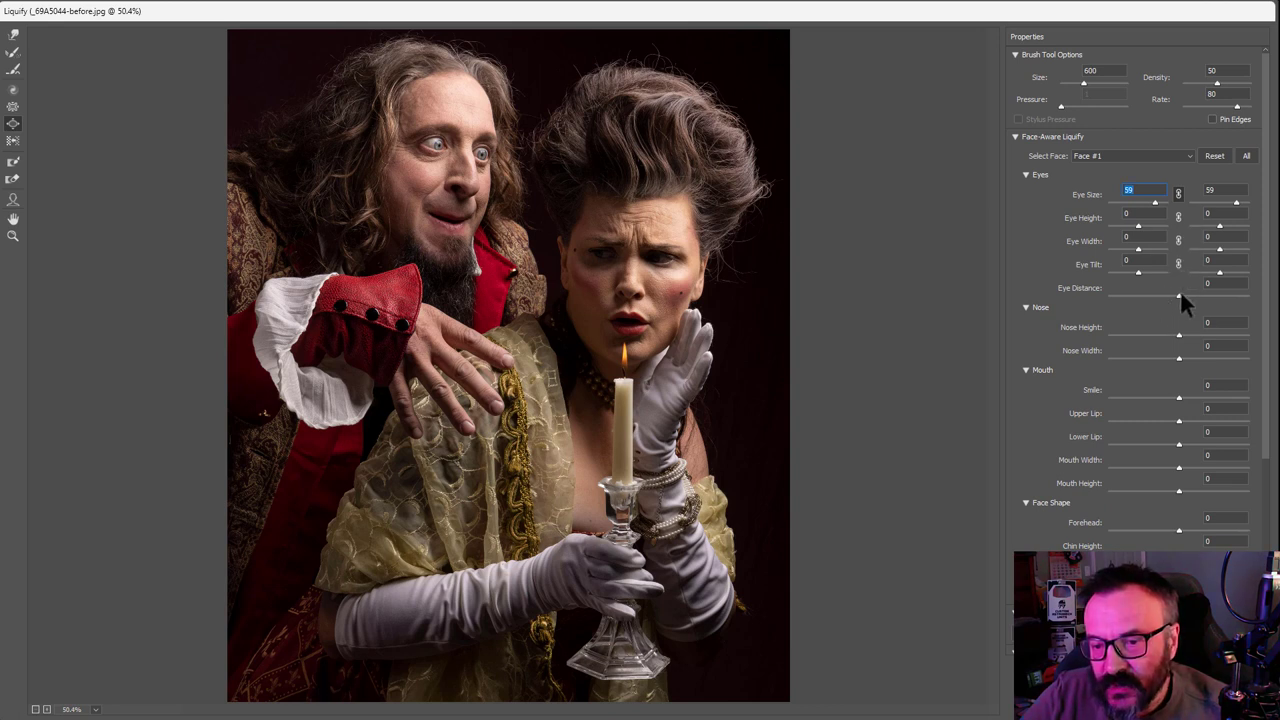
drag(1180, 292, 1111, 292)
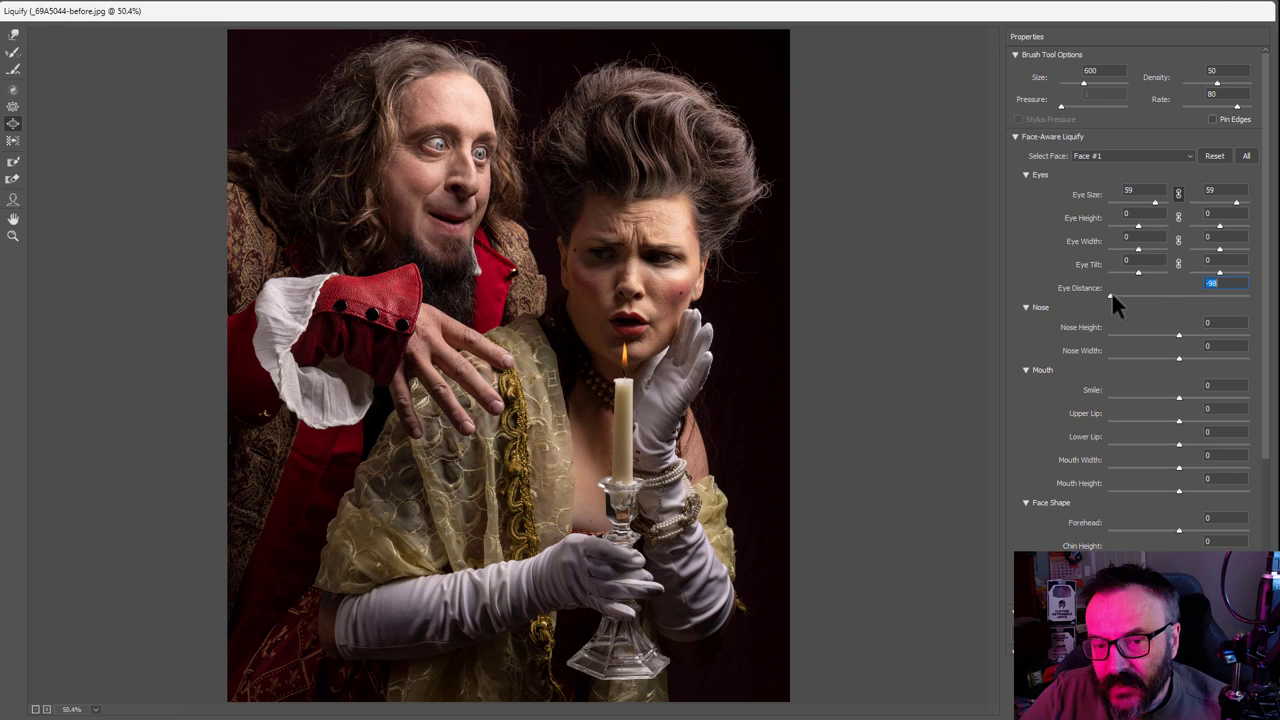
scroll(1150, 350, down, 1)
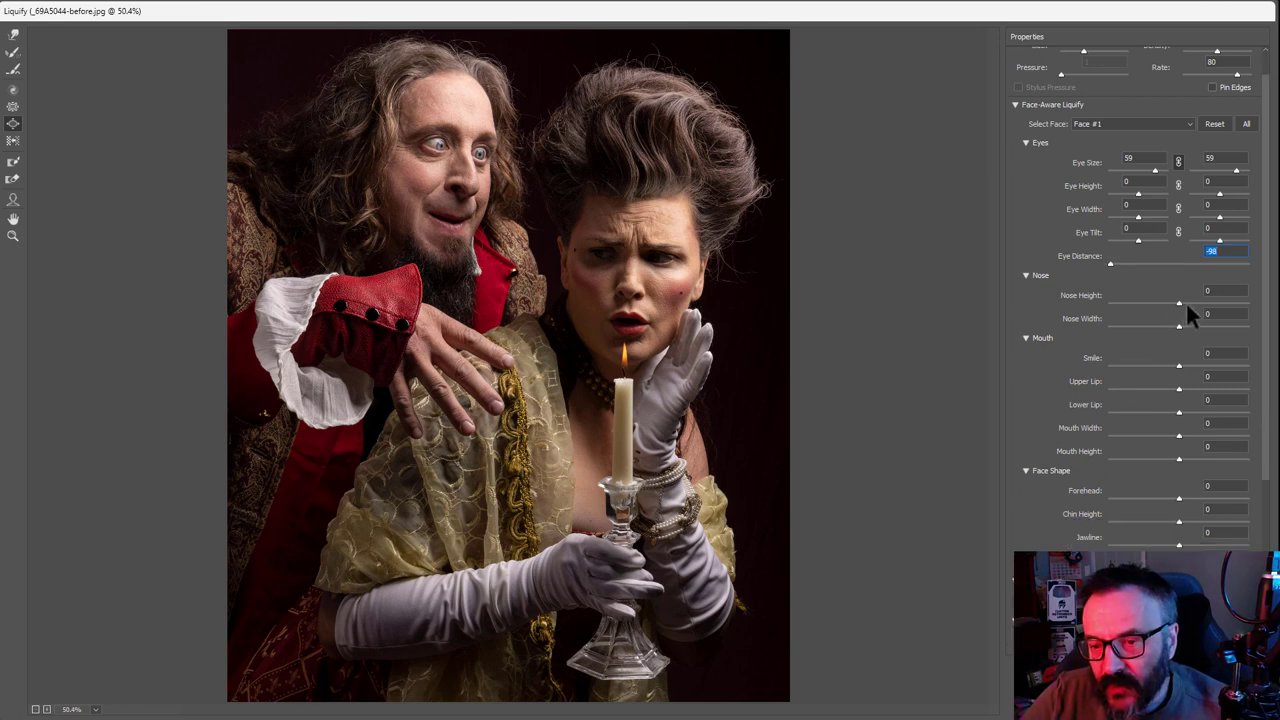
click(1244, 292)
text(-100)
key(Return)
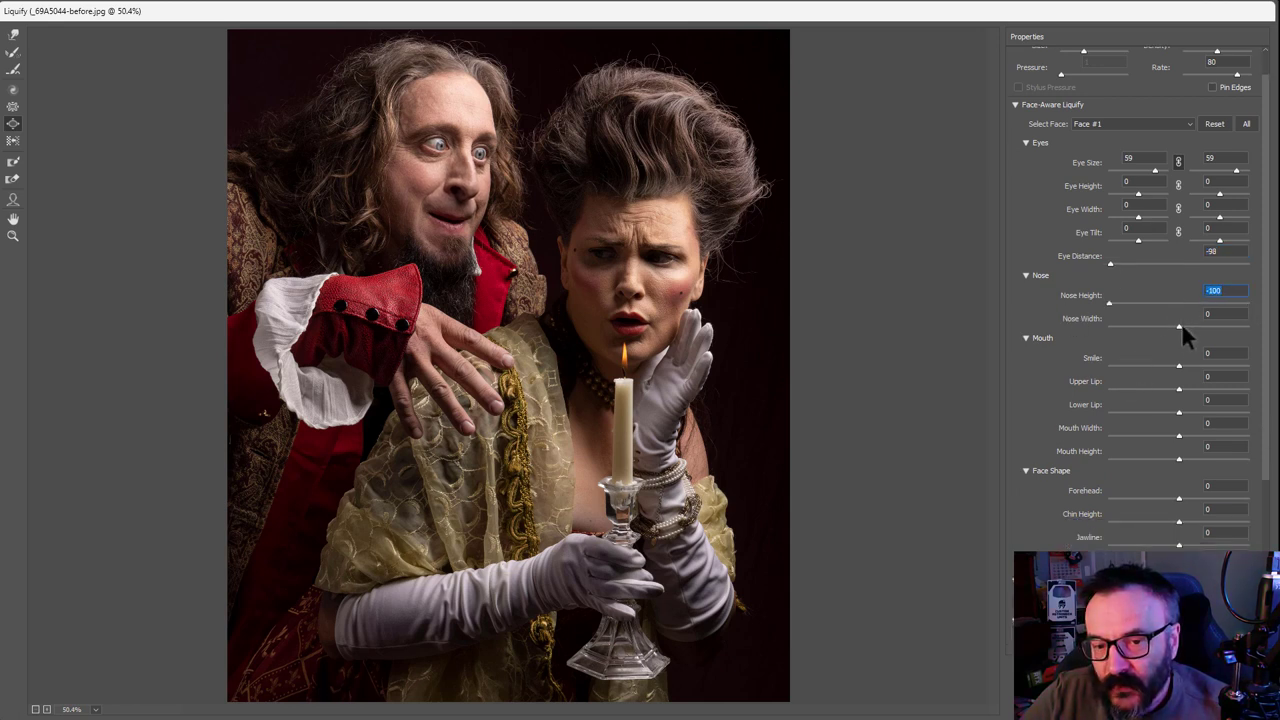
drag(1181, 322, 1158, 364)
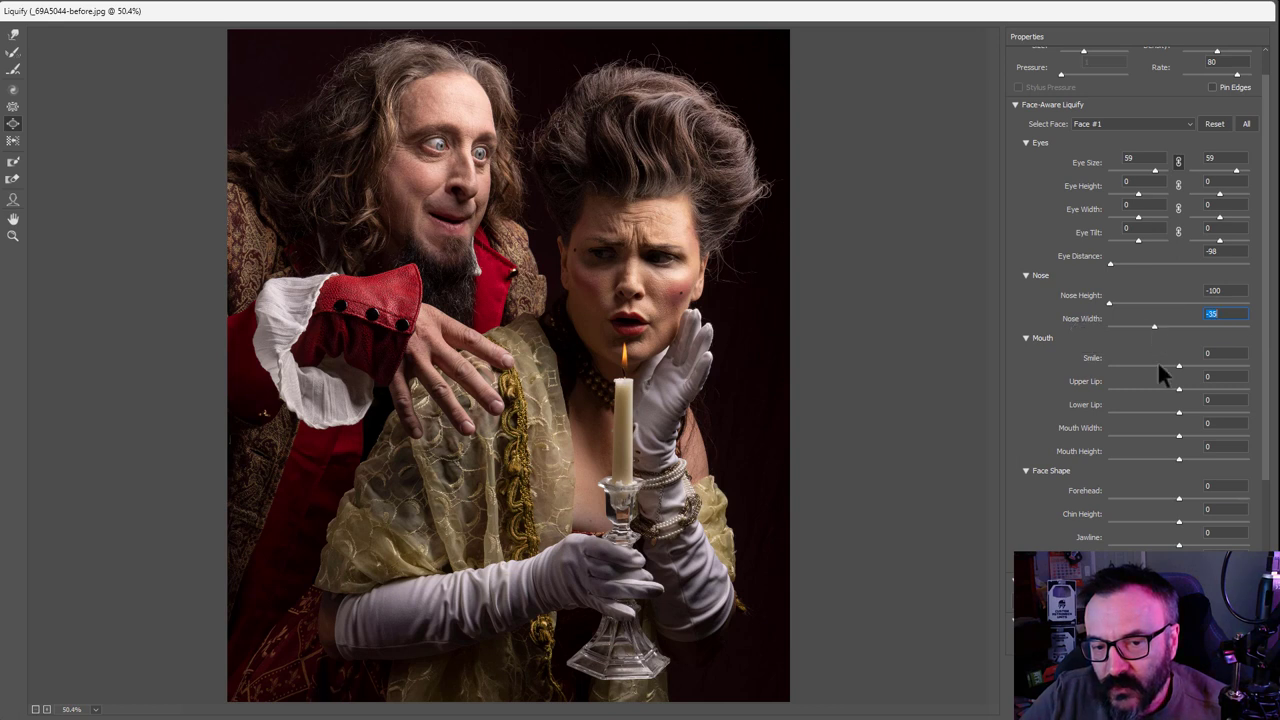
Adjust the man's mouth with Smile 19, Upper Lip -39 and Lower Lip 48, comparing against the unedited preview.
scroll(1165, 372, down, 2)
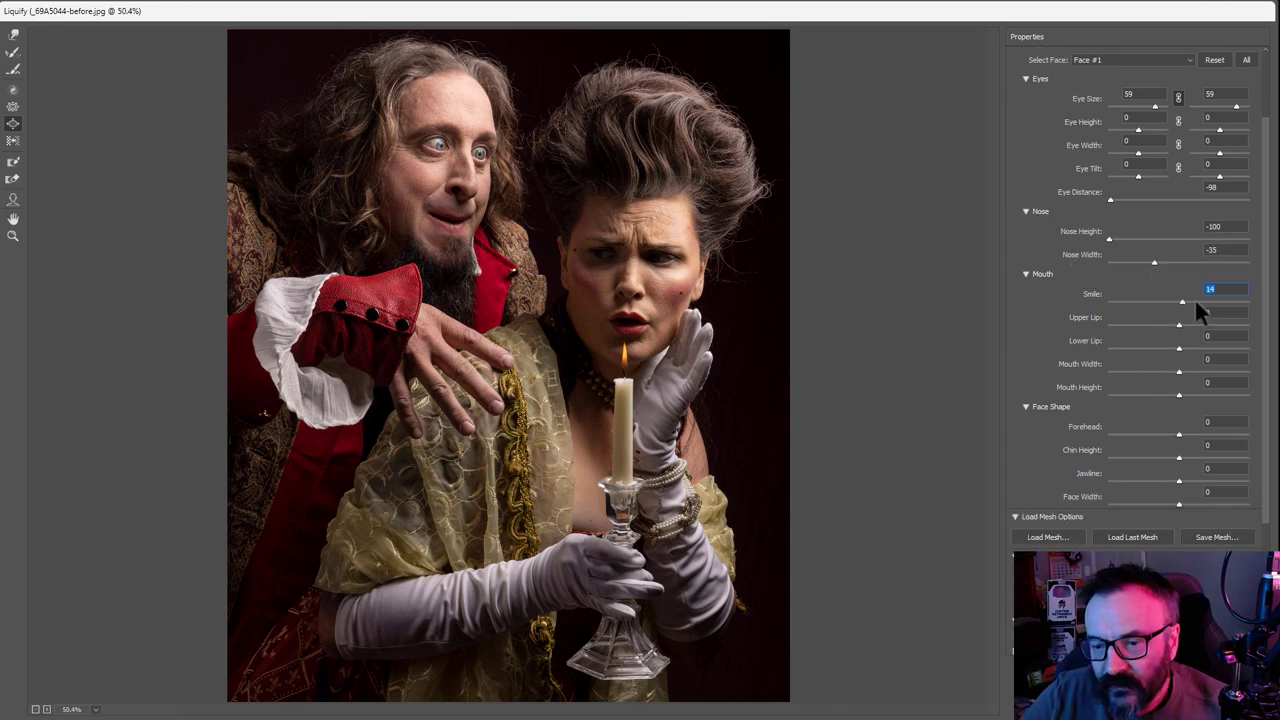
mouse_move(1182, 302)
mouse_down()
mouse_move(1088, 300)
mouse_move(1194, 309)
mouse_up()
key(p)
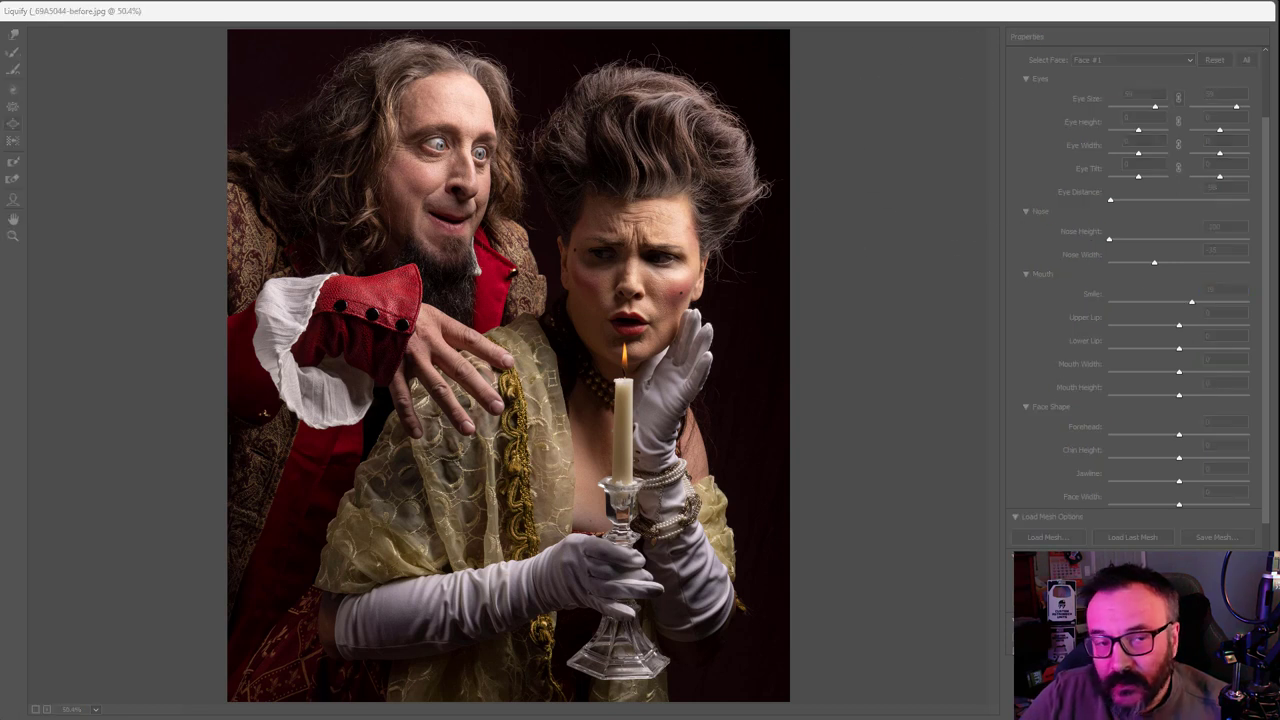
key(p)
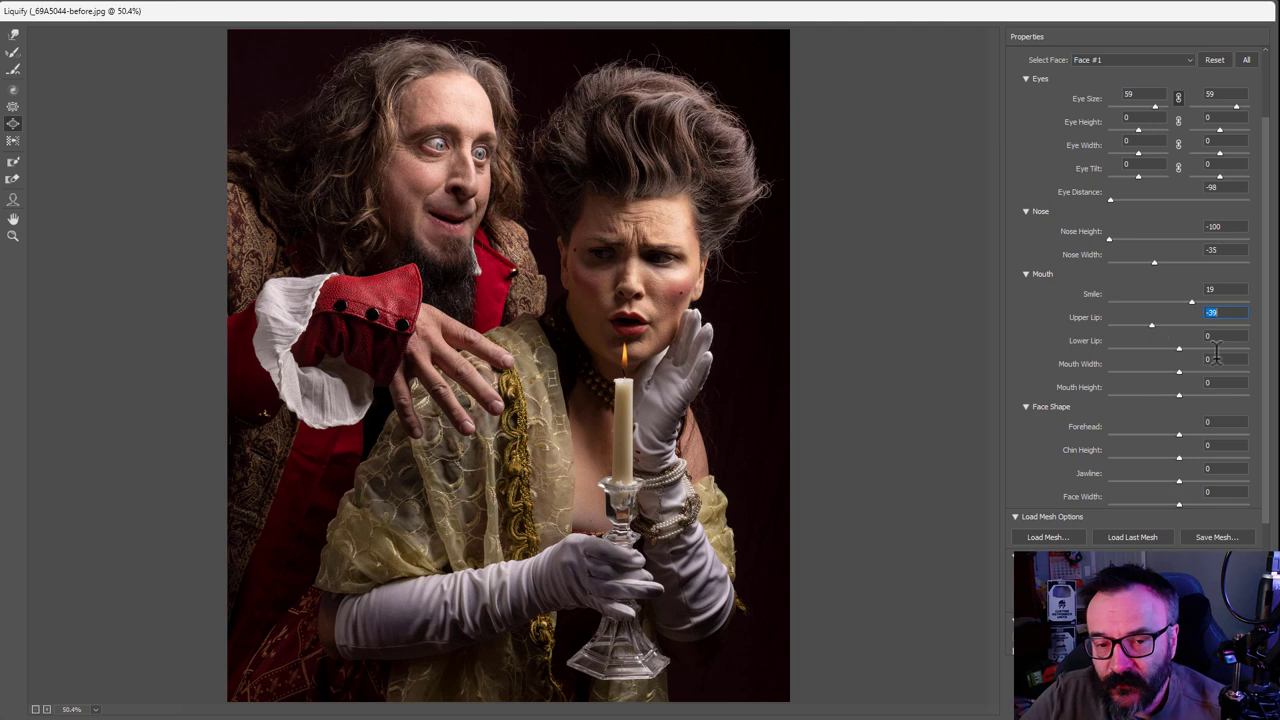
drag(1180, 348, 1207, 352)
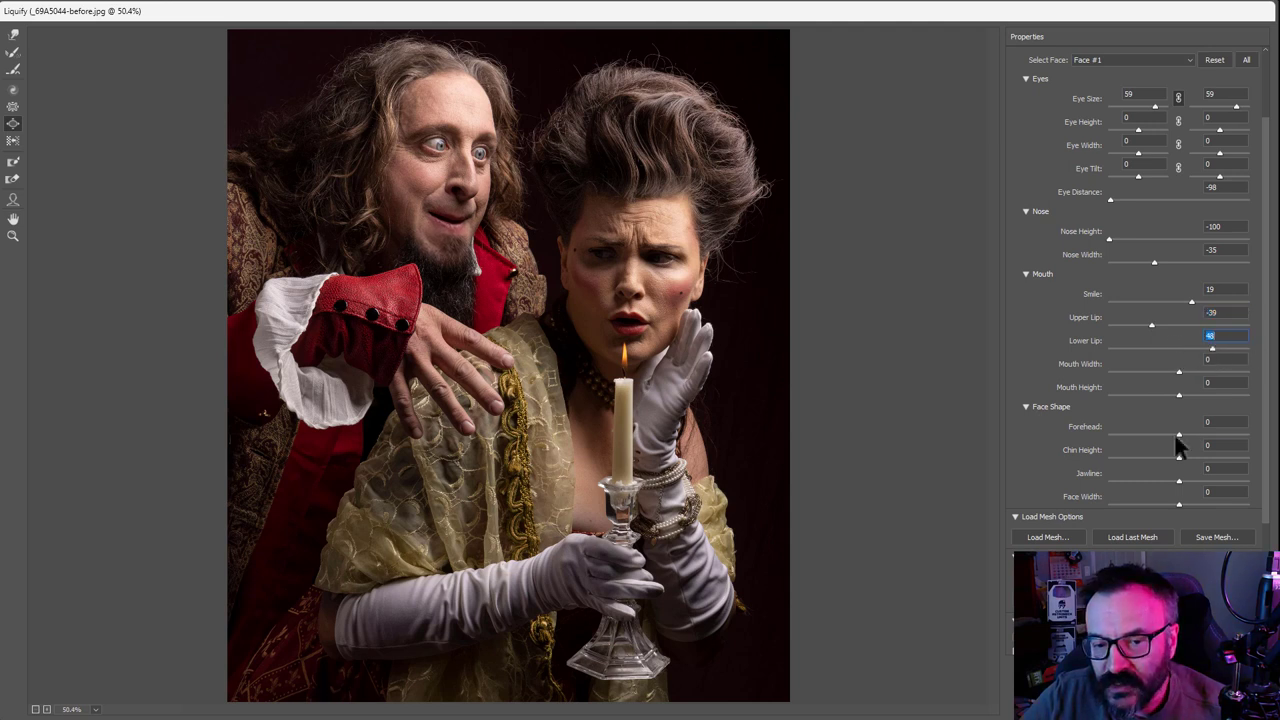
Reshape the man's face with Forehead -100, Chin Height 64 and Jawline -98.
drag(1183, 436, 1037, 434)
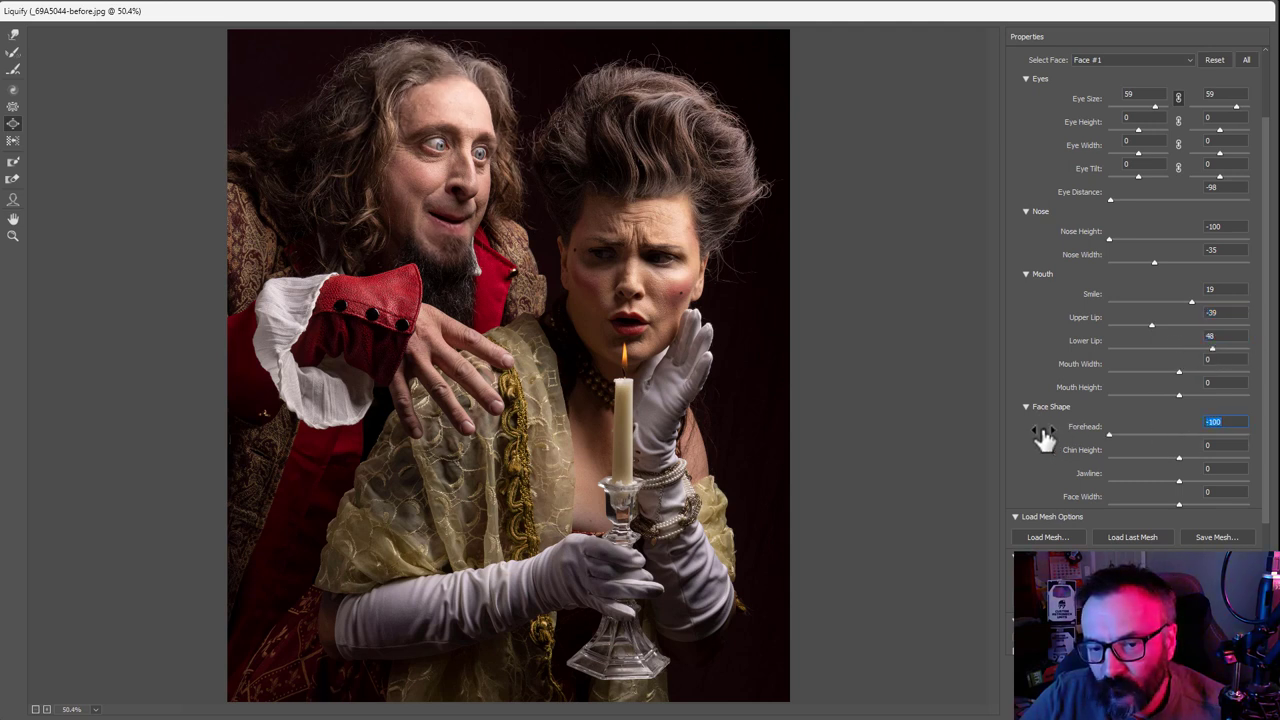
scroll(1176, 440, down, 3)
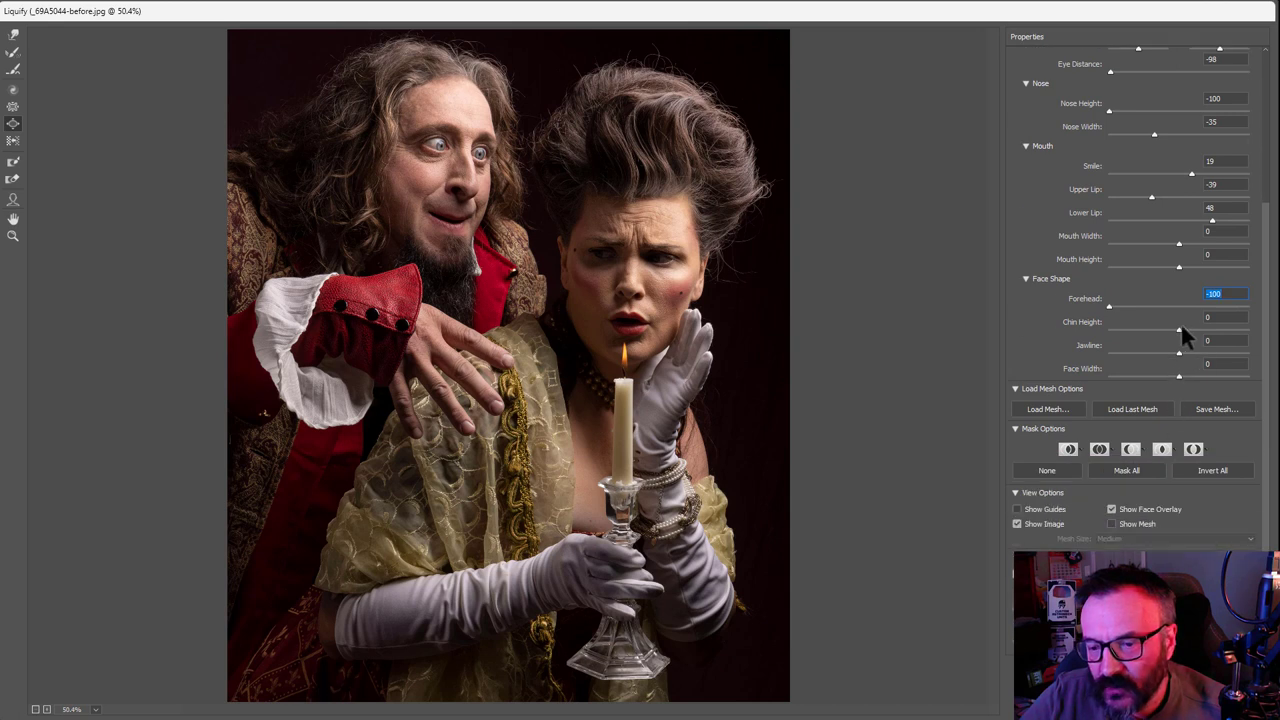
drag(1180, 328, 1268, 340)
key(p)
key(p)
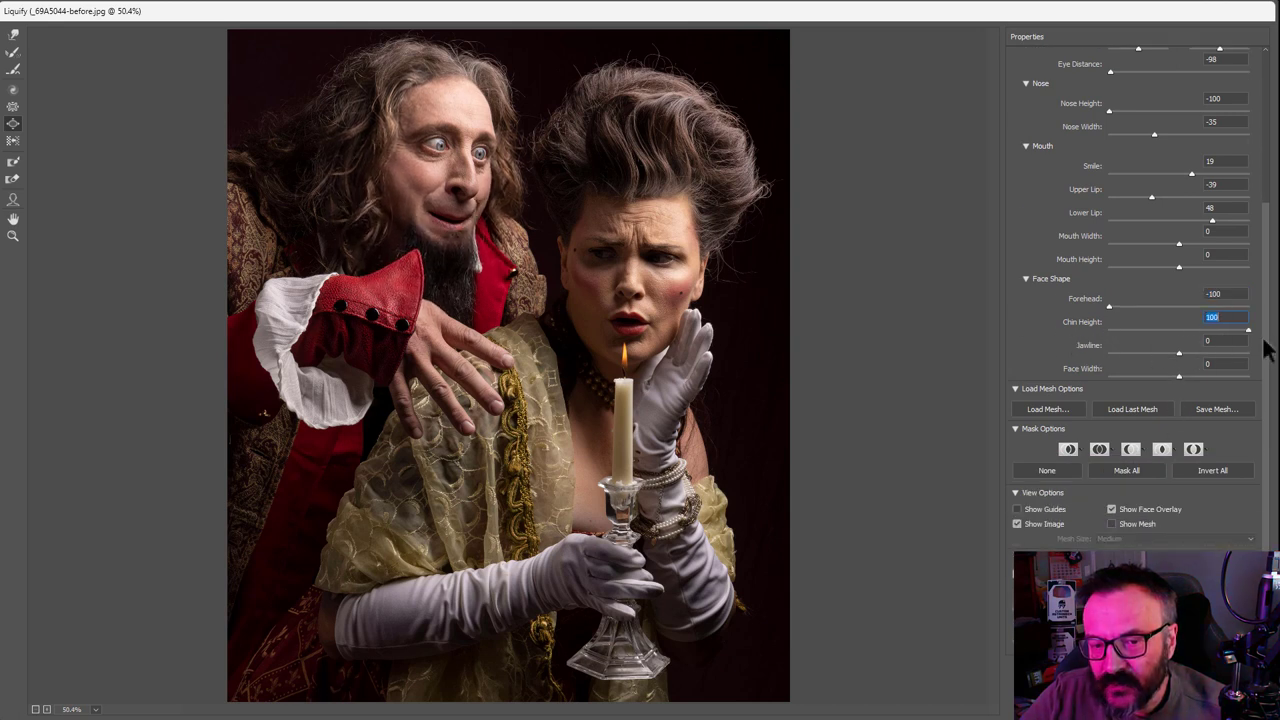
drag(1248, 330, 1222, 330)
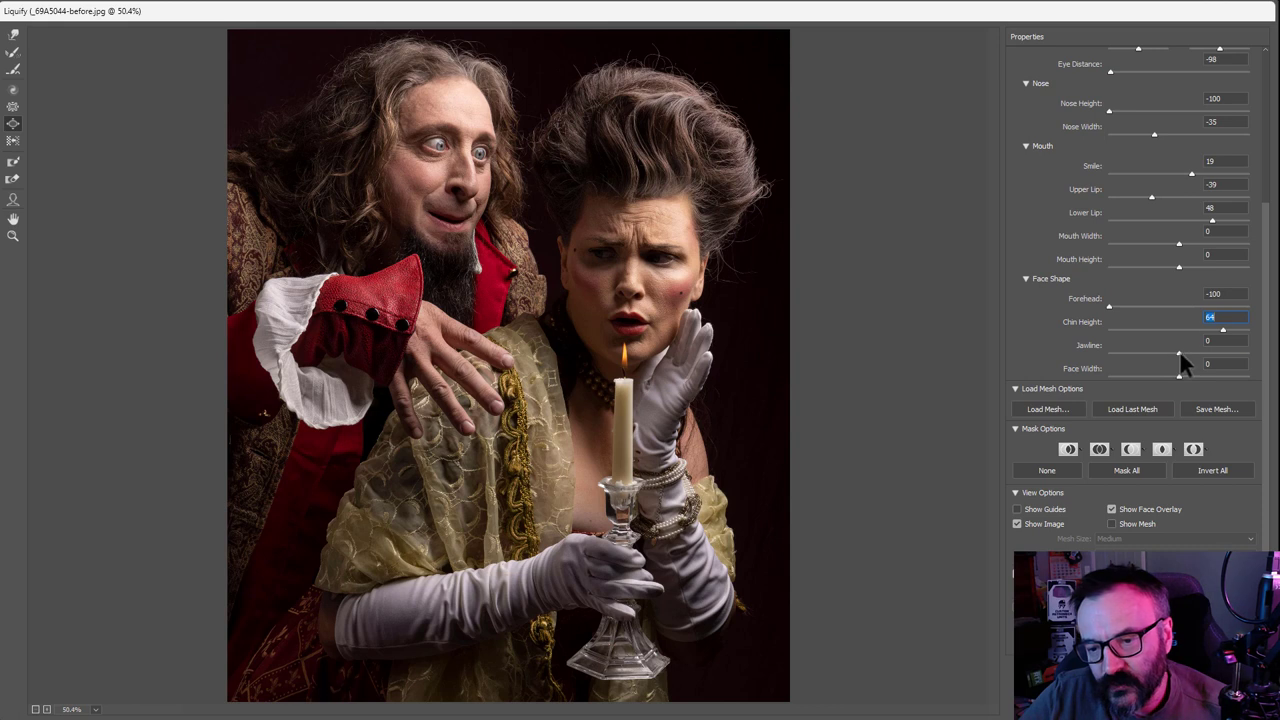
drag(1180, 354, 1110, 354)
scroll(1048, 250, down, 2)
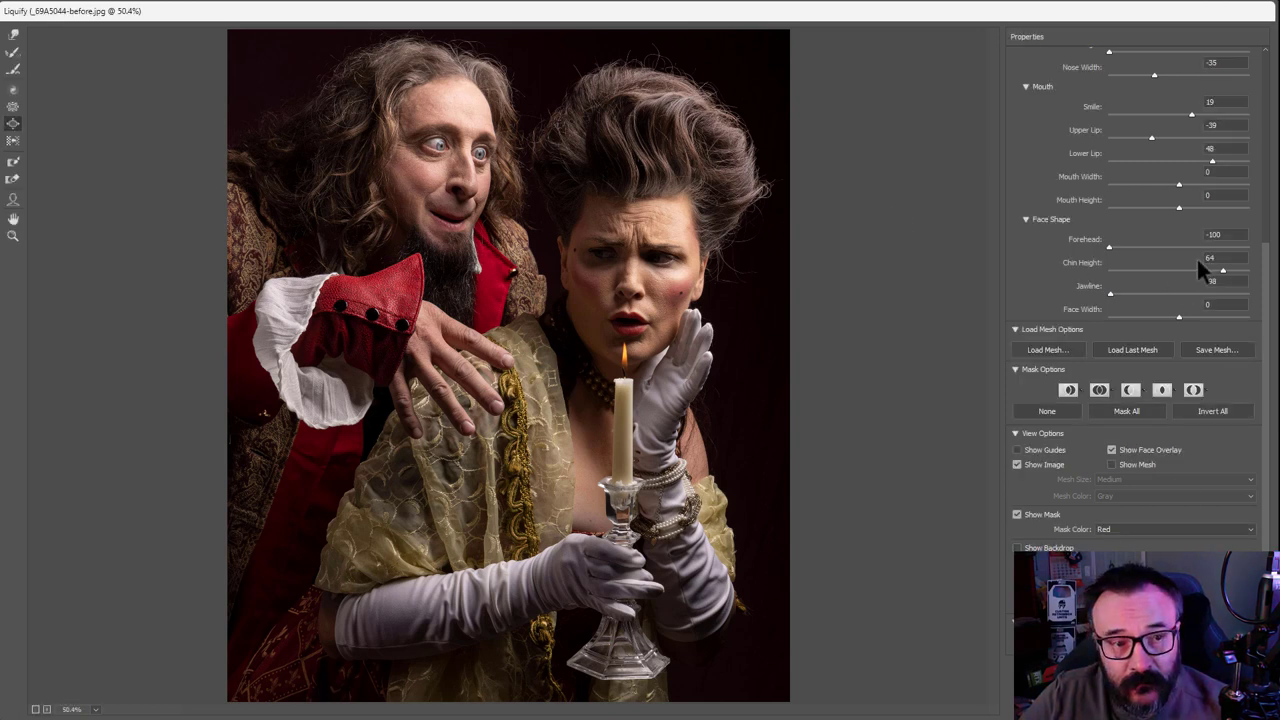
Narrow the man's nose to a width of -86 and apply the Liquify changes.
scroll(1194, 212, up, 2)
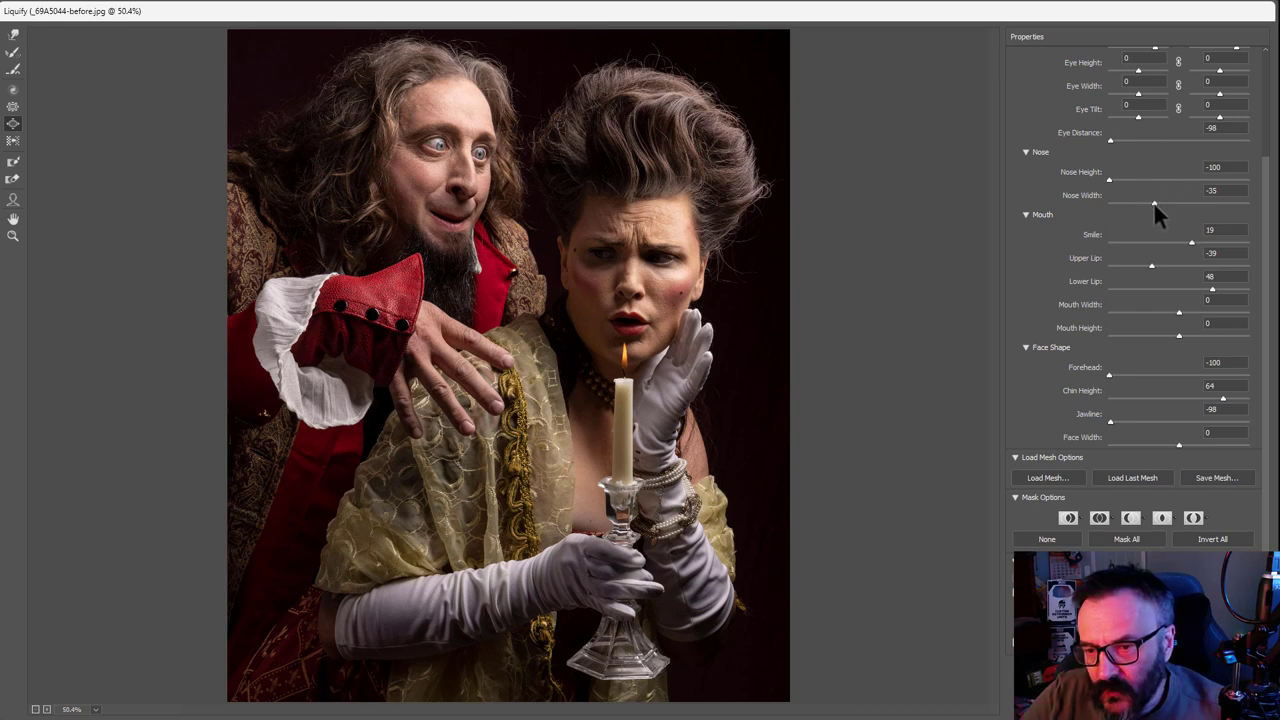
drag(1153, 203, 1121, 203)
scroll(1144, 399, down, 1)
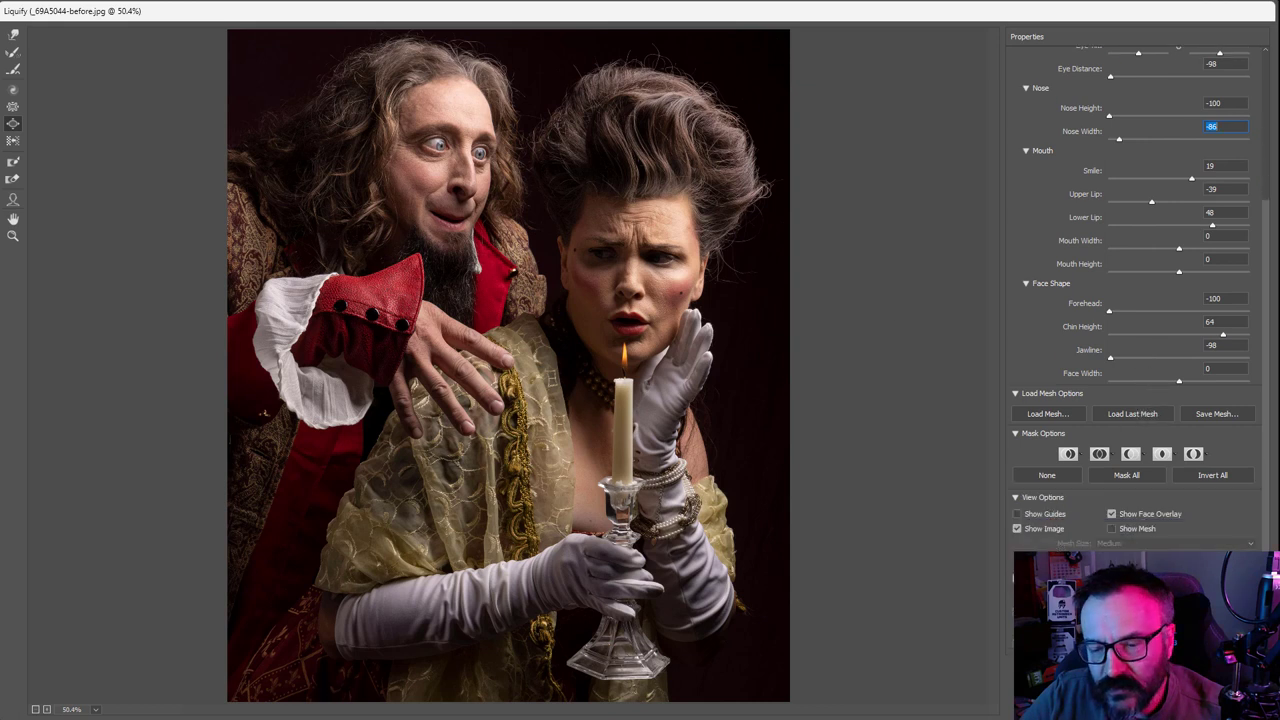
key(Return)
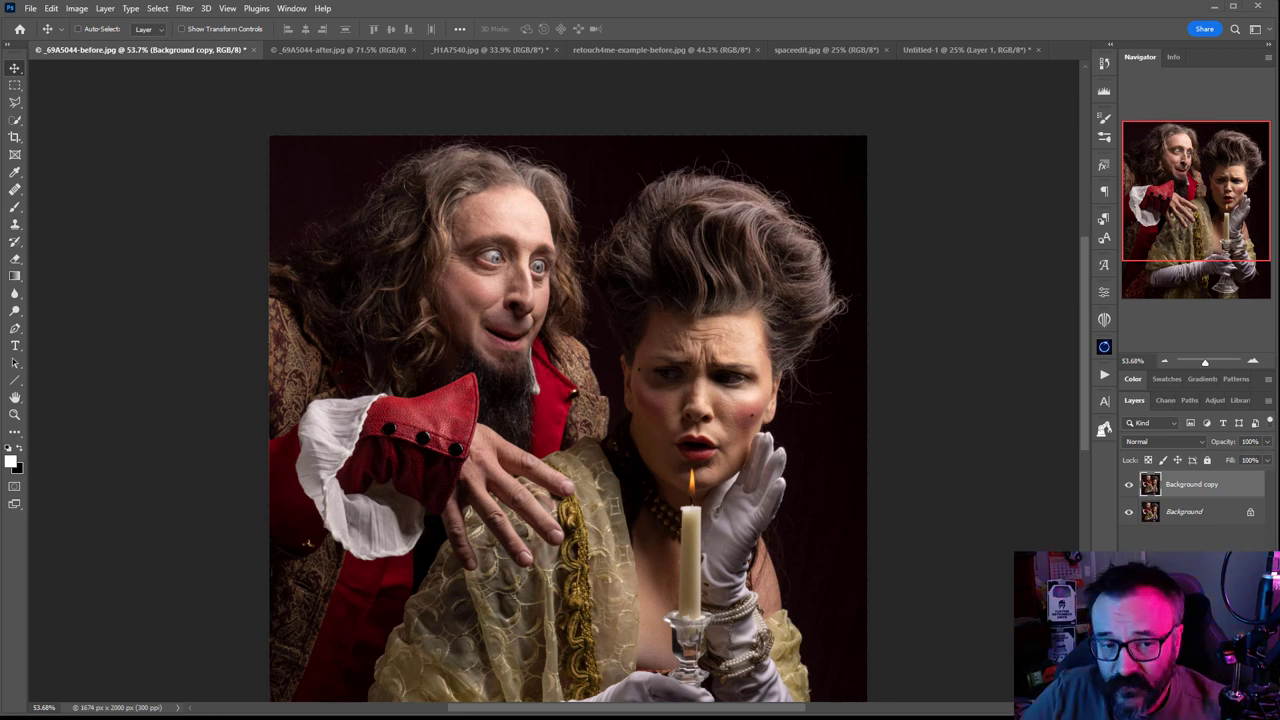
Enable the Smart Portrait neural filter and choose the man's face as the one it affects.
click(186, 12)
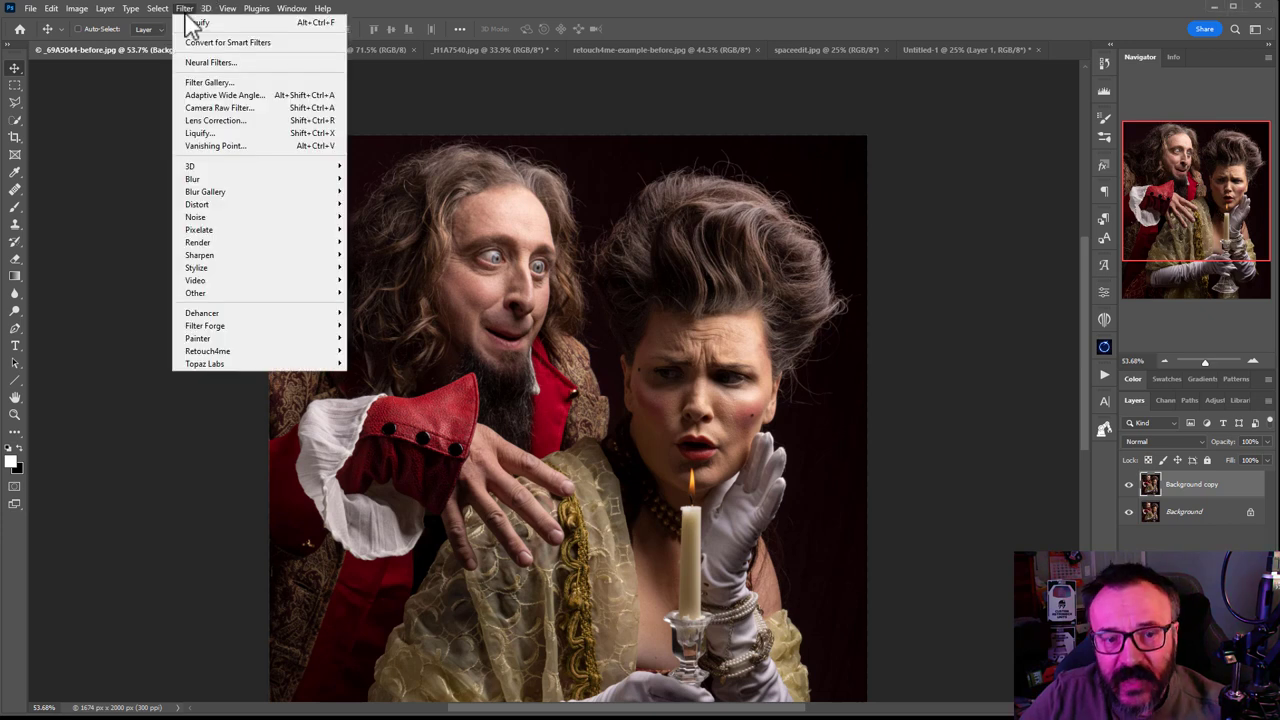
click(205, 62)
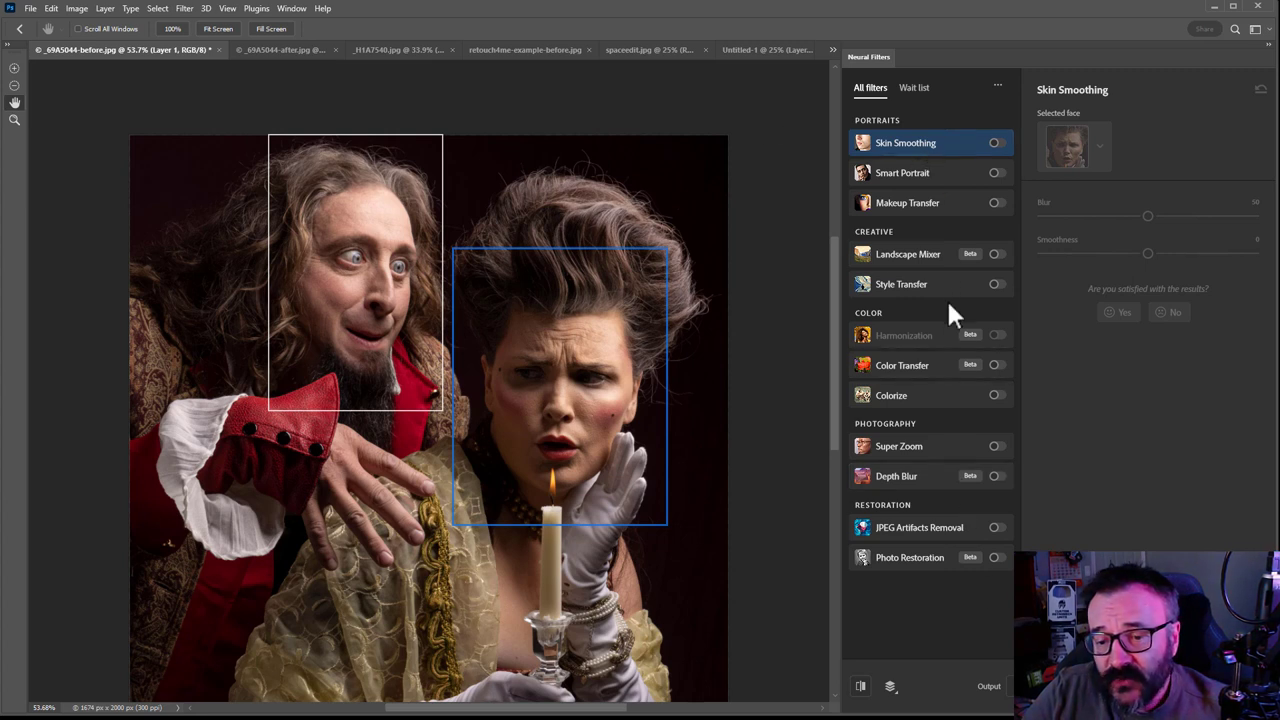
click(981, 178)
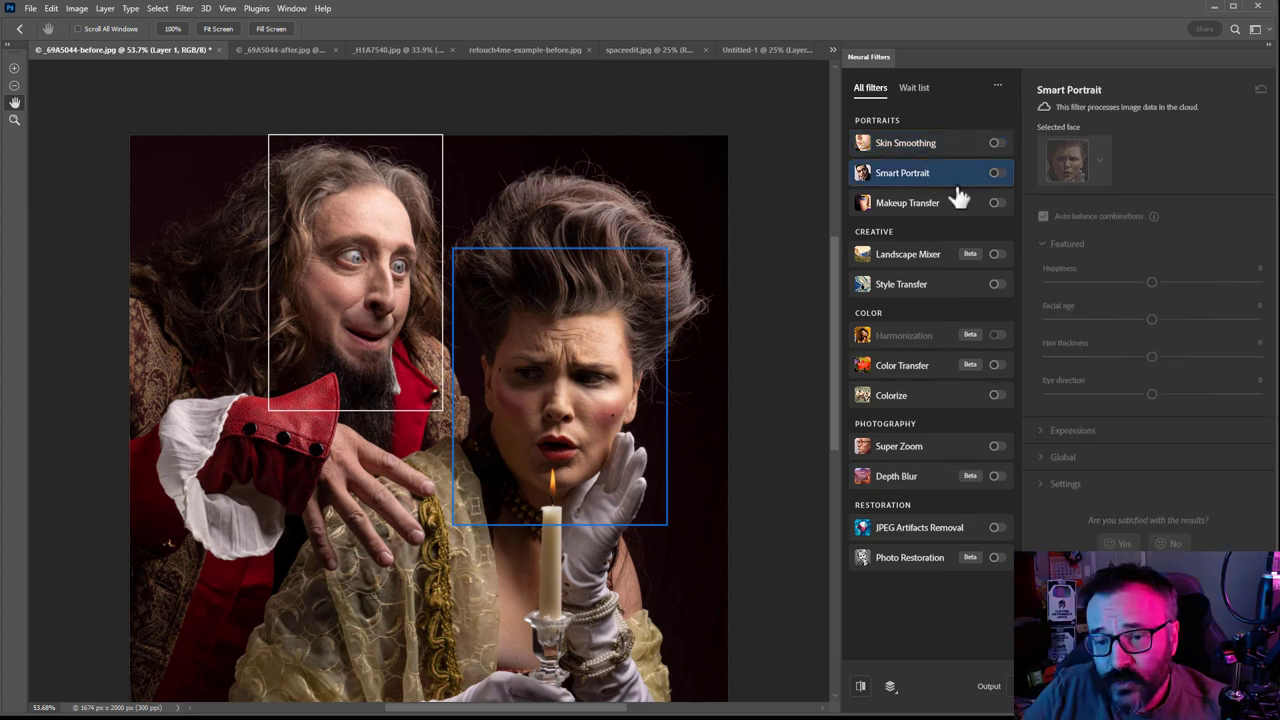
click(996, 173)
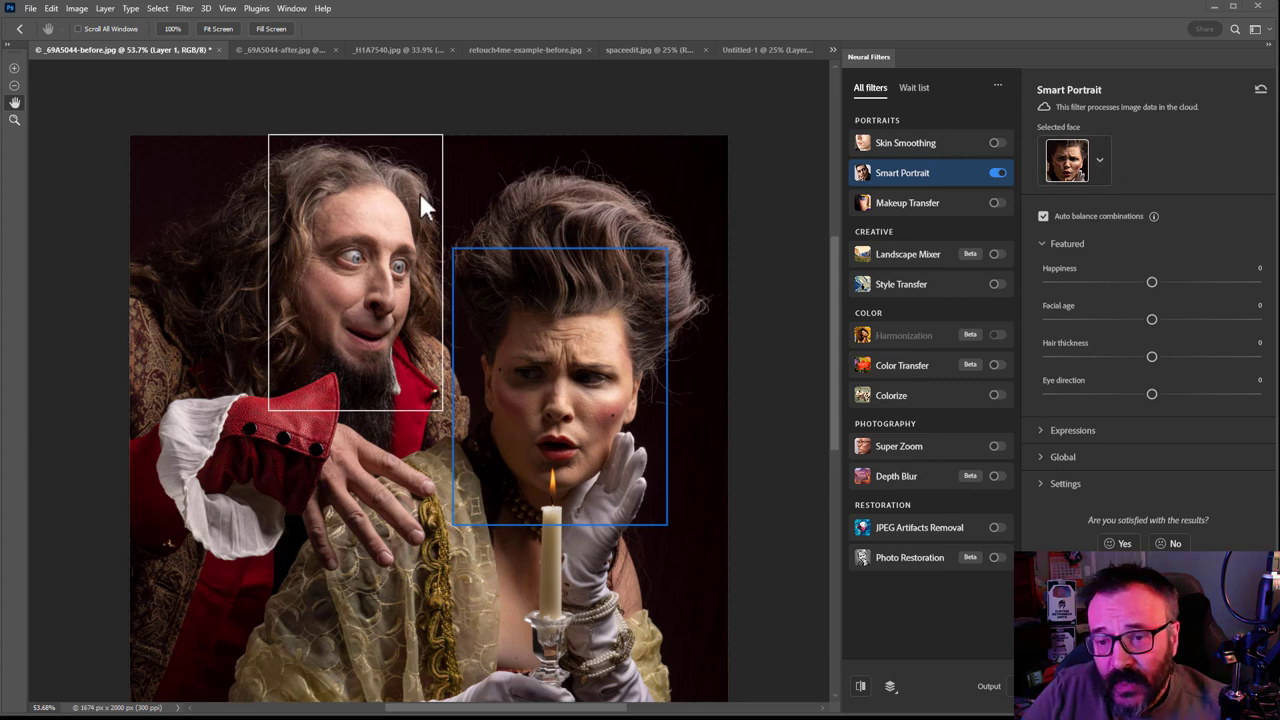
click(1099, 160)
click(1084, 268)
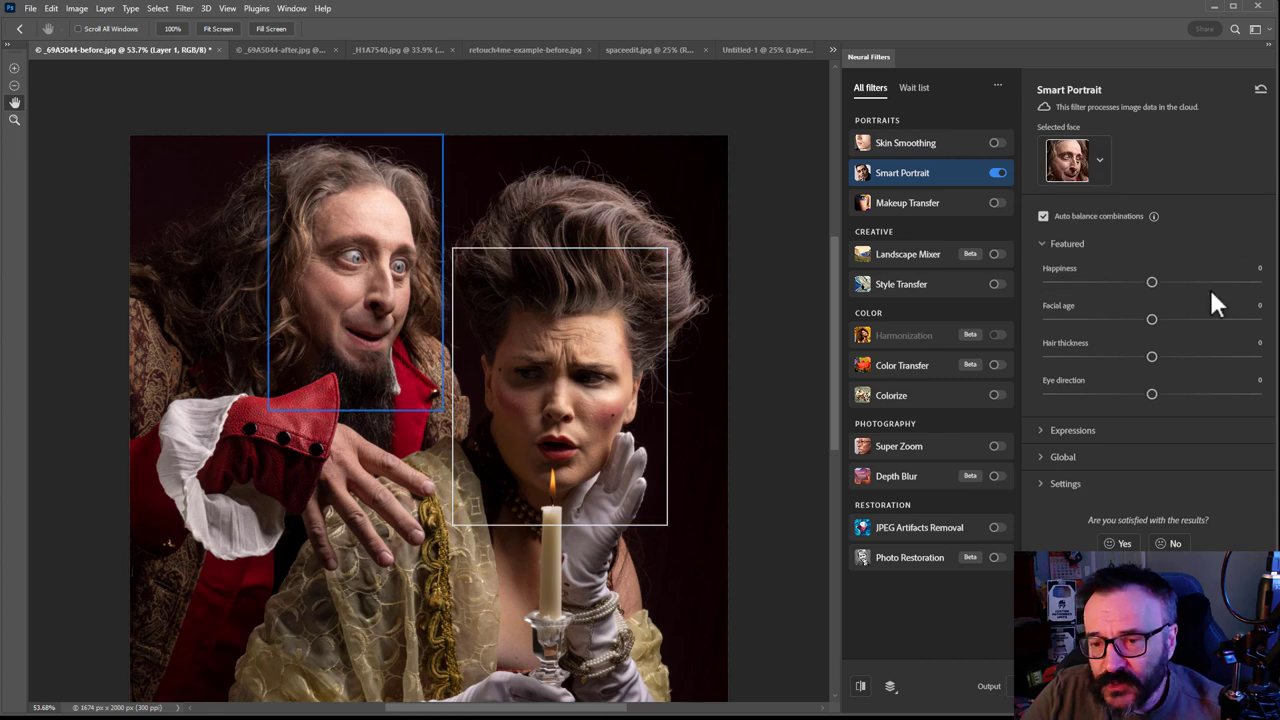
Age the man in Smart Portrait with Facial age +50, Hair thickness -46 and Happiness -20.
drag(1152, 320, 1266, 322)
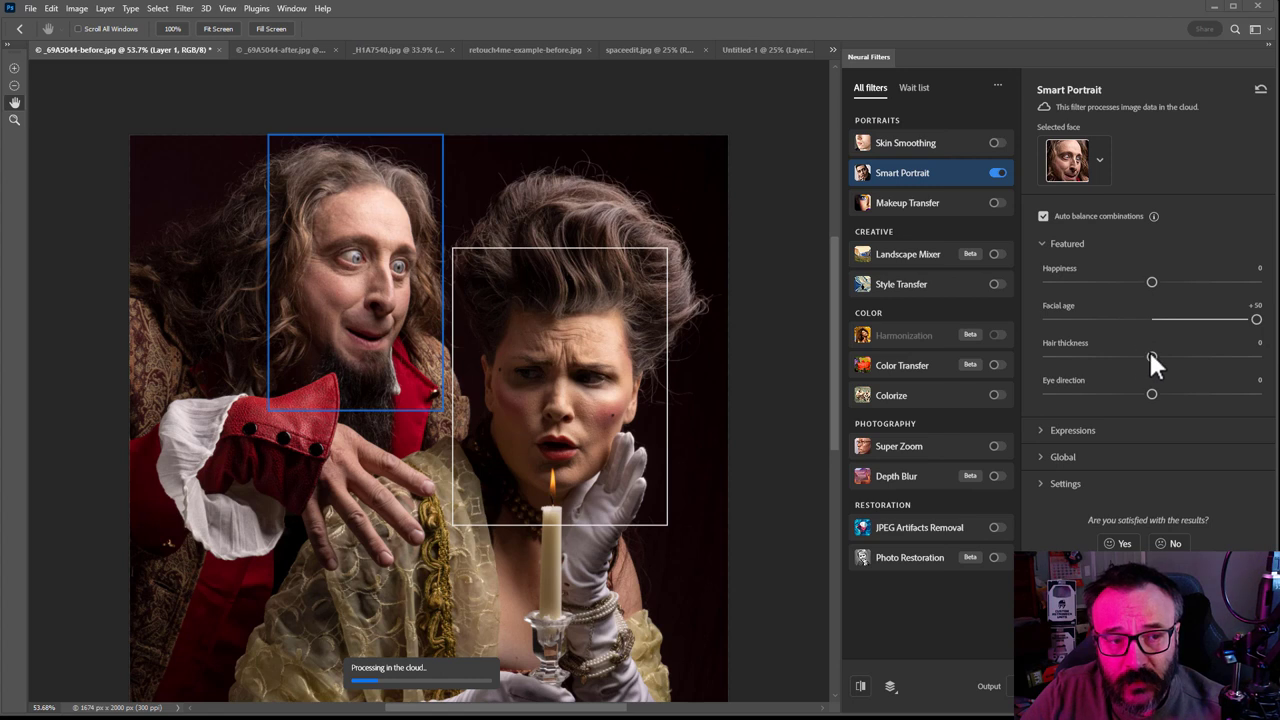
drag(1160, 360, 1275, 370)
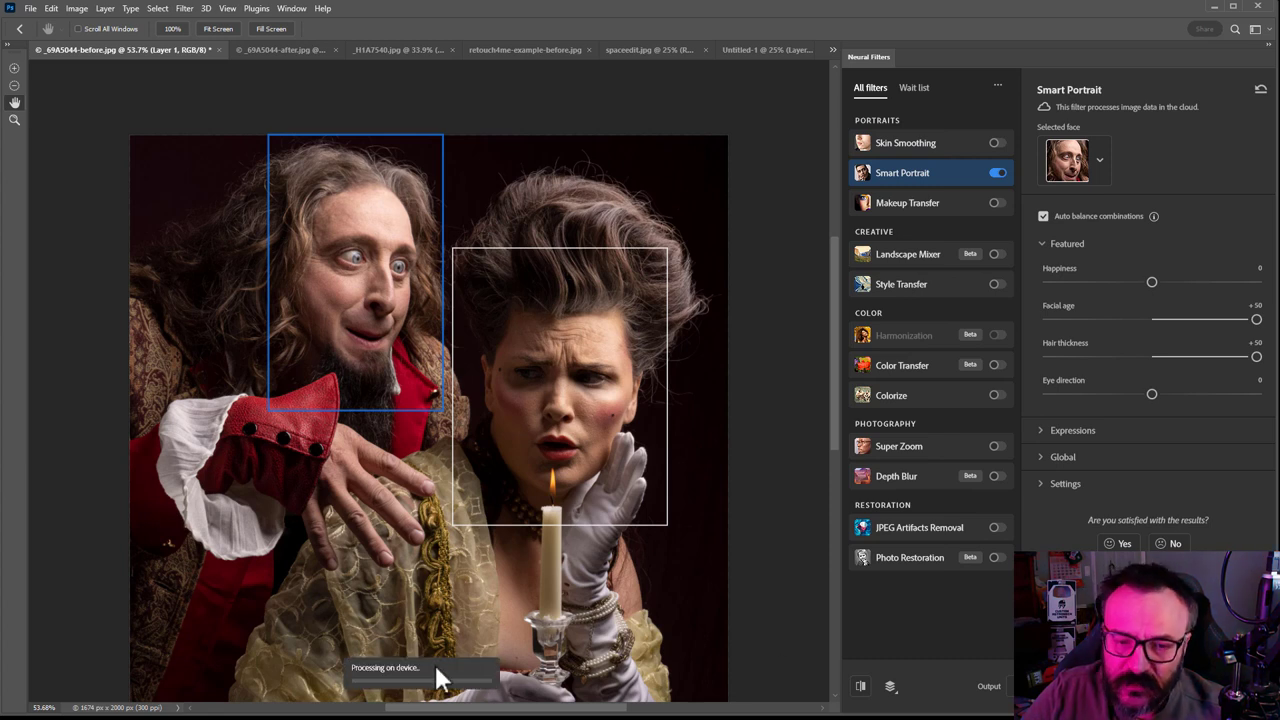
drag(1257, 357, 1223, 357)
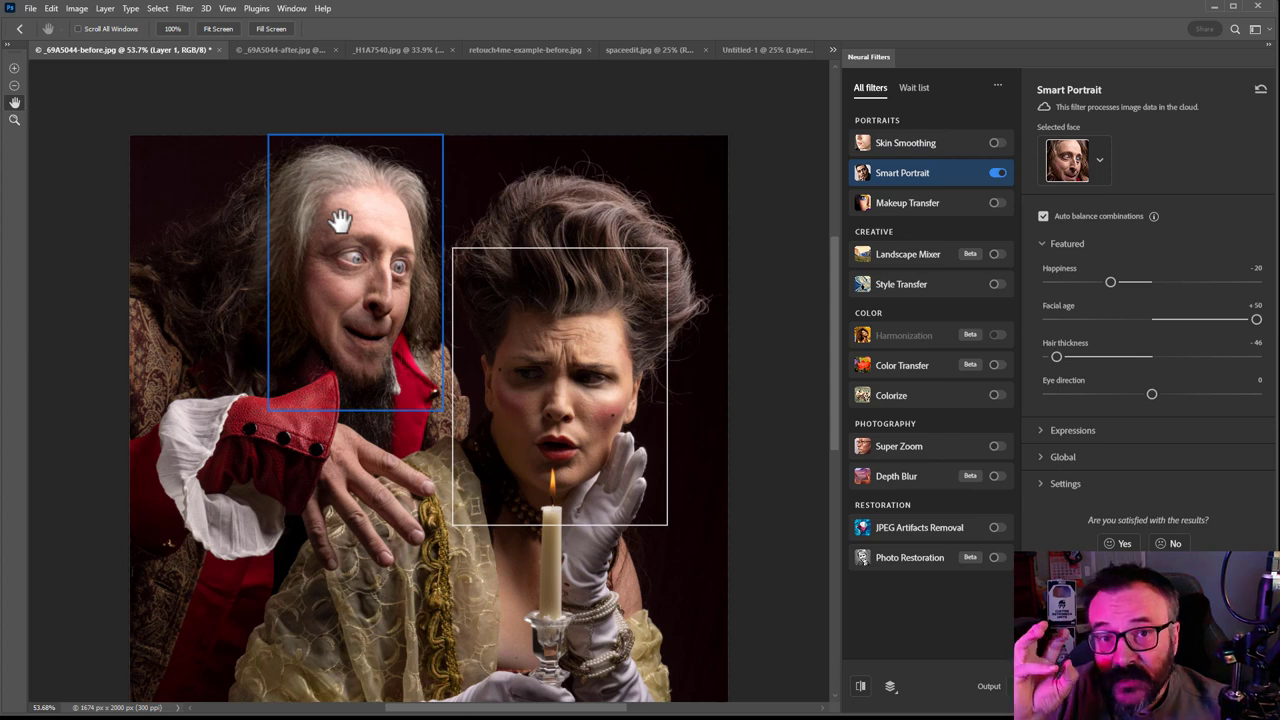
Set the man's expression to Surprise +41 and Anger +18, and look through the Global settings of Smart Portrait.
click(1052, 432)
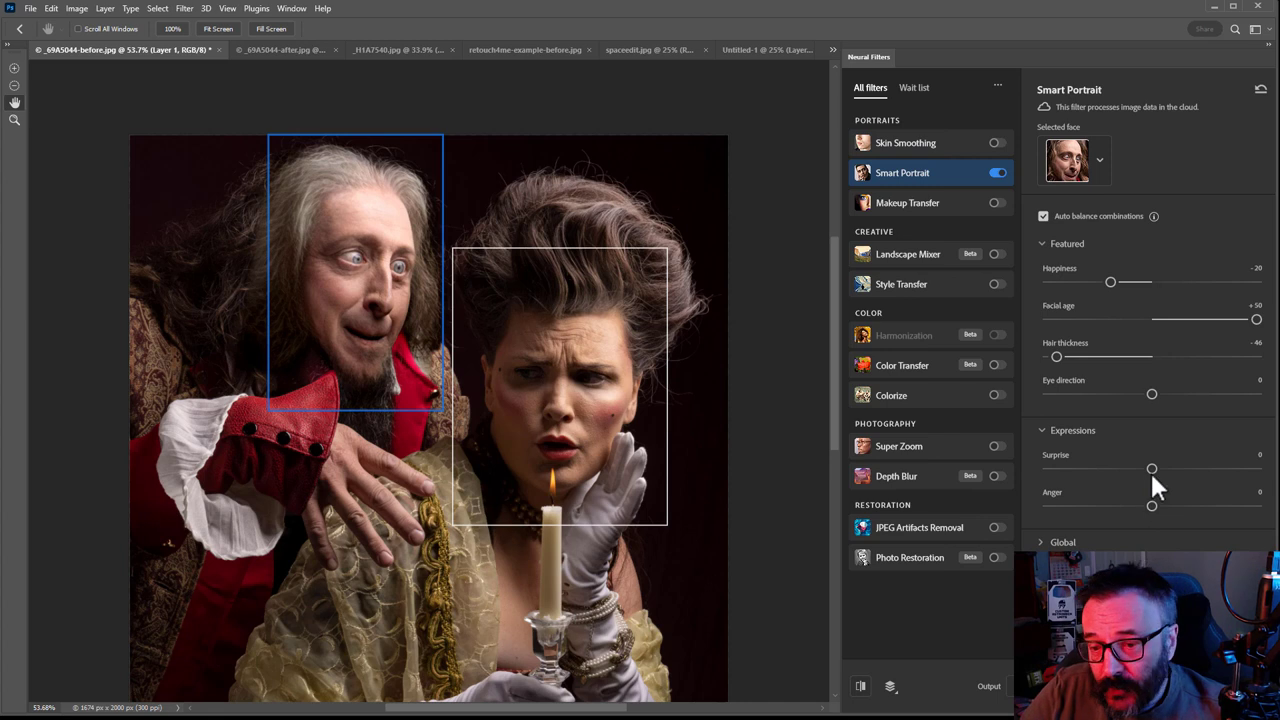
drag(1151, 468, 1190, 505)
click(1099, 541)
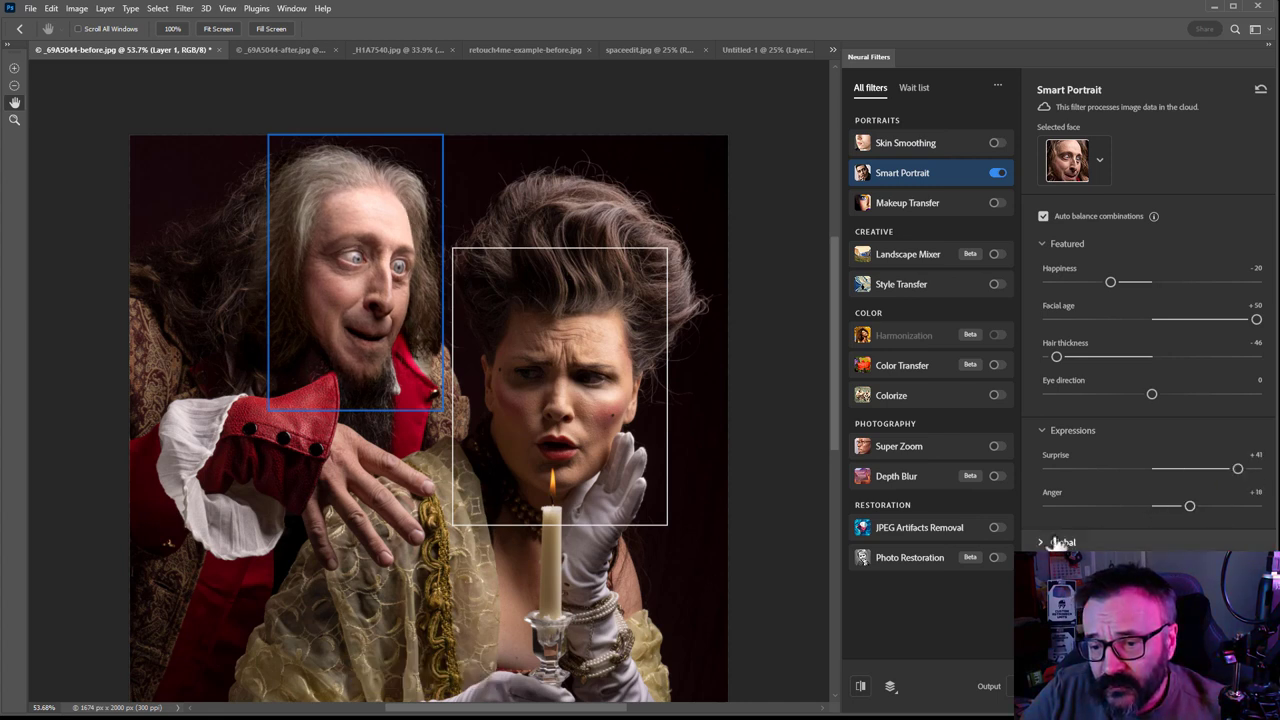
scroll(1084, 483, down, 1)
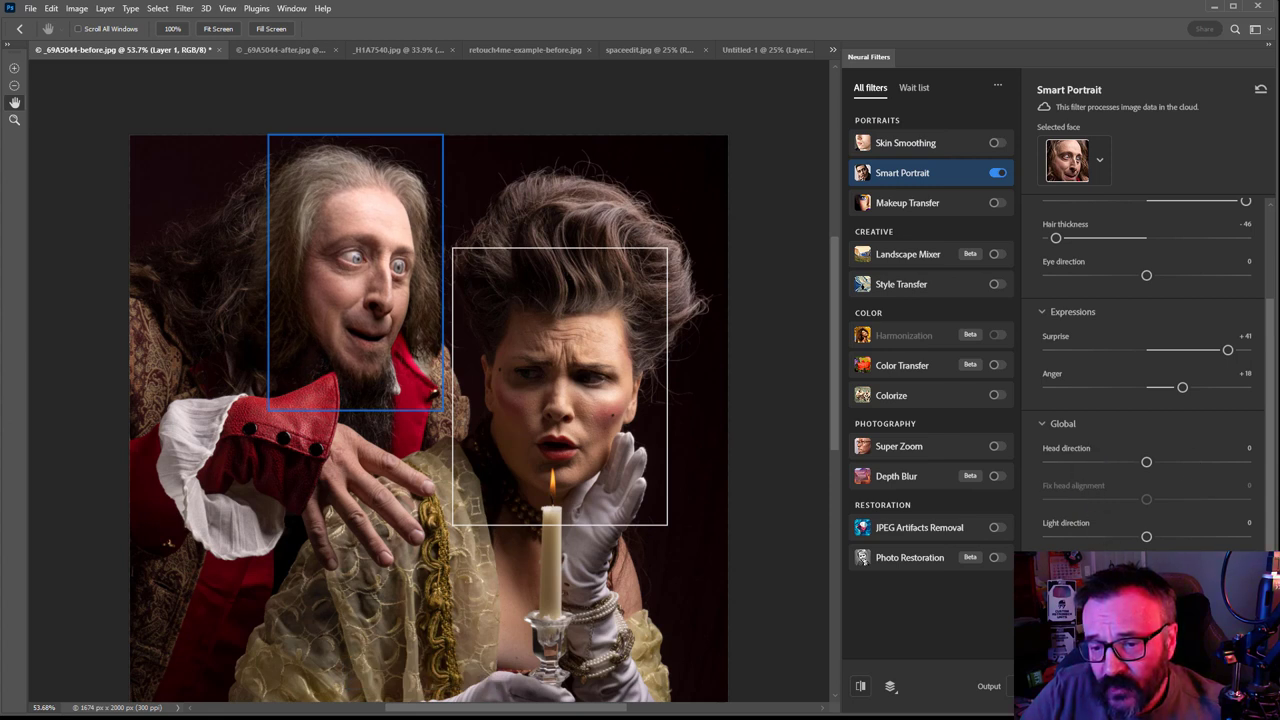
scroll(1113, 532, down, 1)
scroll(1113, 532, up, 2)
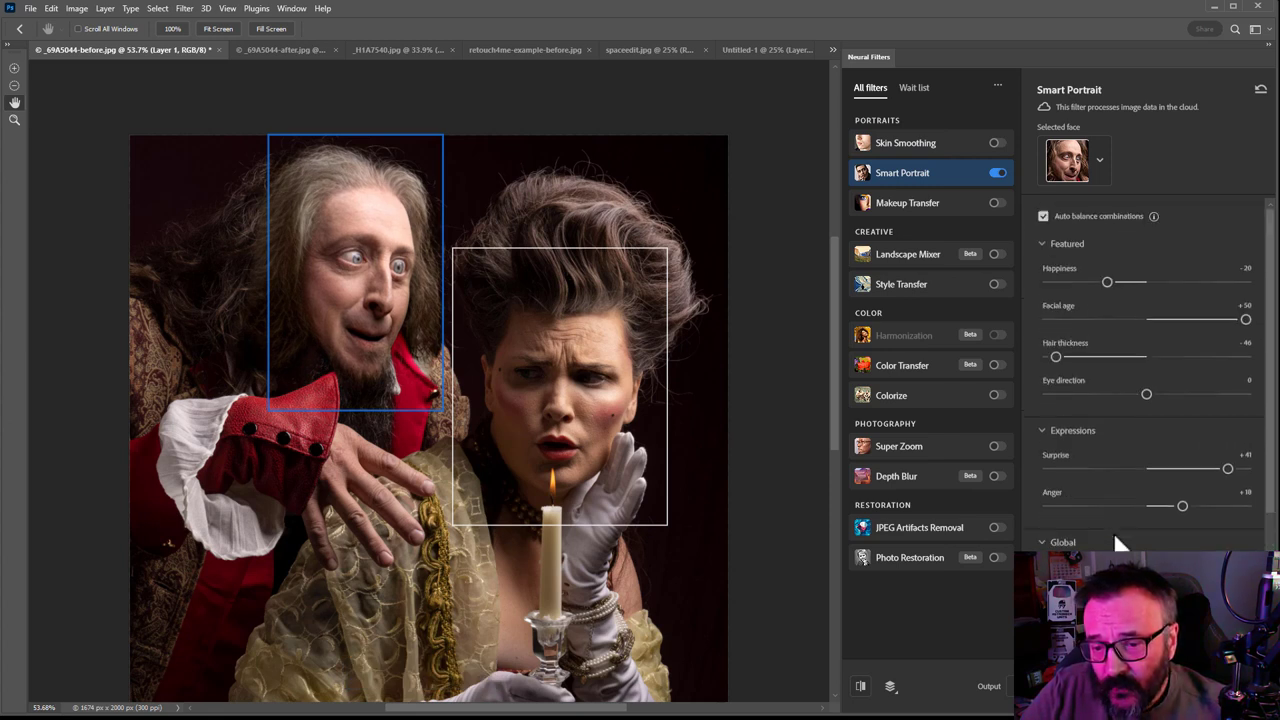
Choose the woman's face as the one Smart Portrait affects and adjust her Happiness and Facial age.
click(1099, 160)
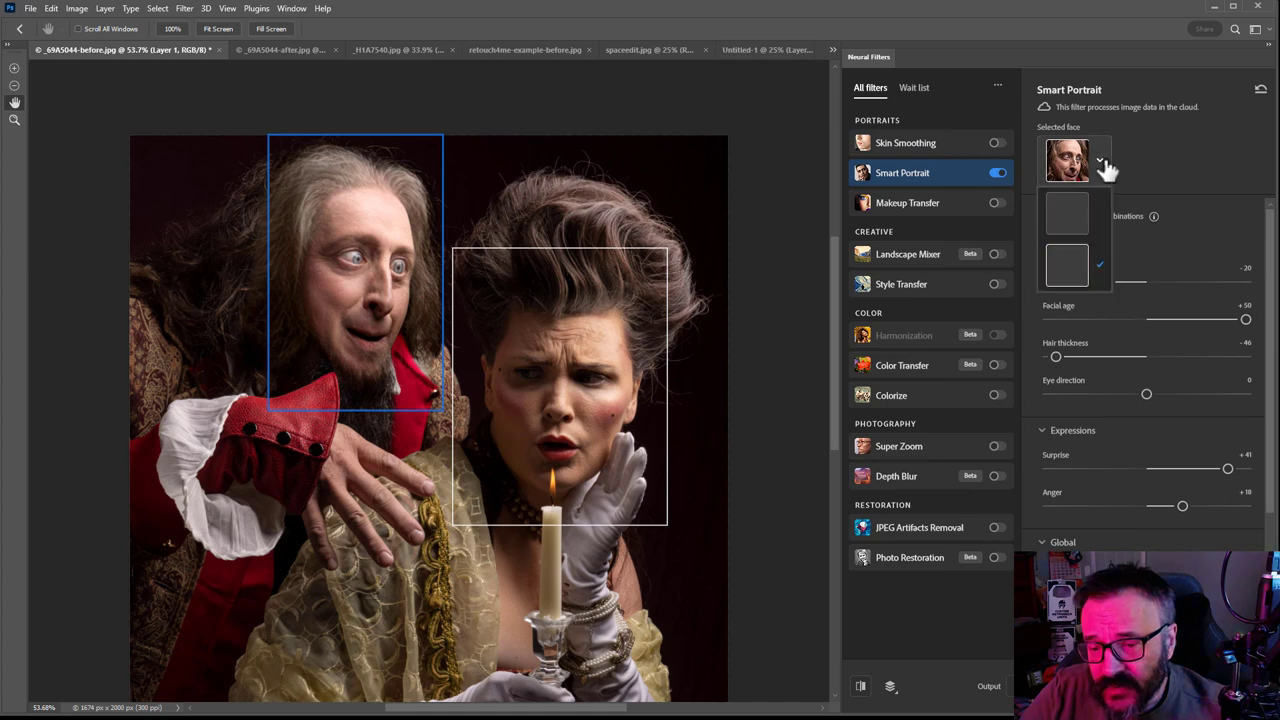
click(1086, 222)
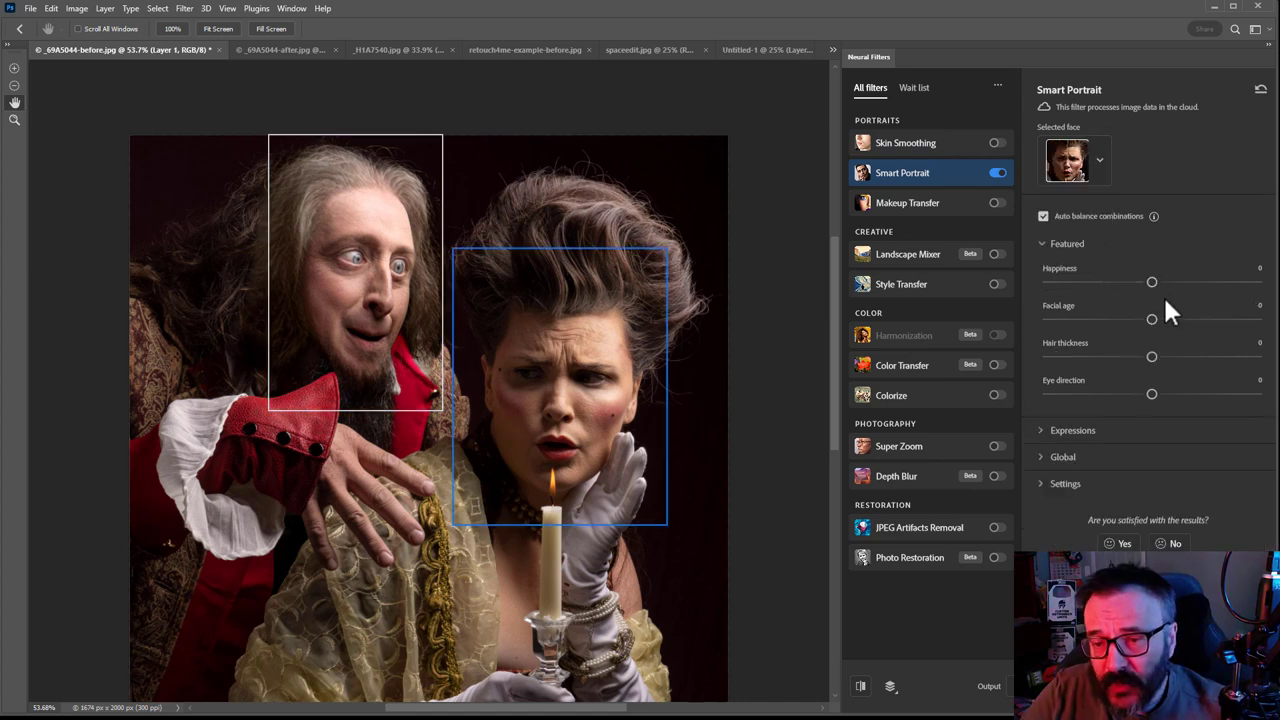
drag(1151, 283, 1058, 320)
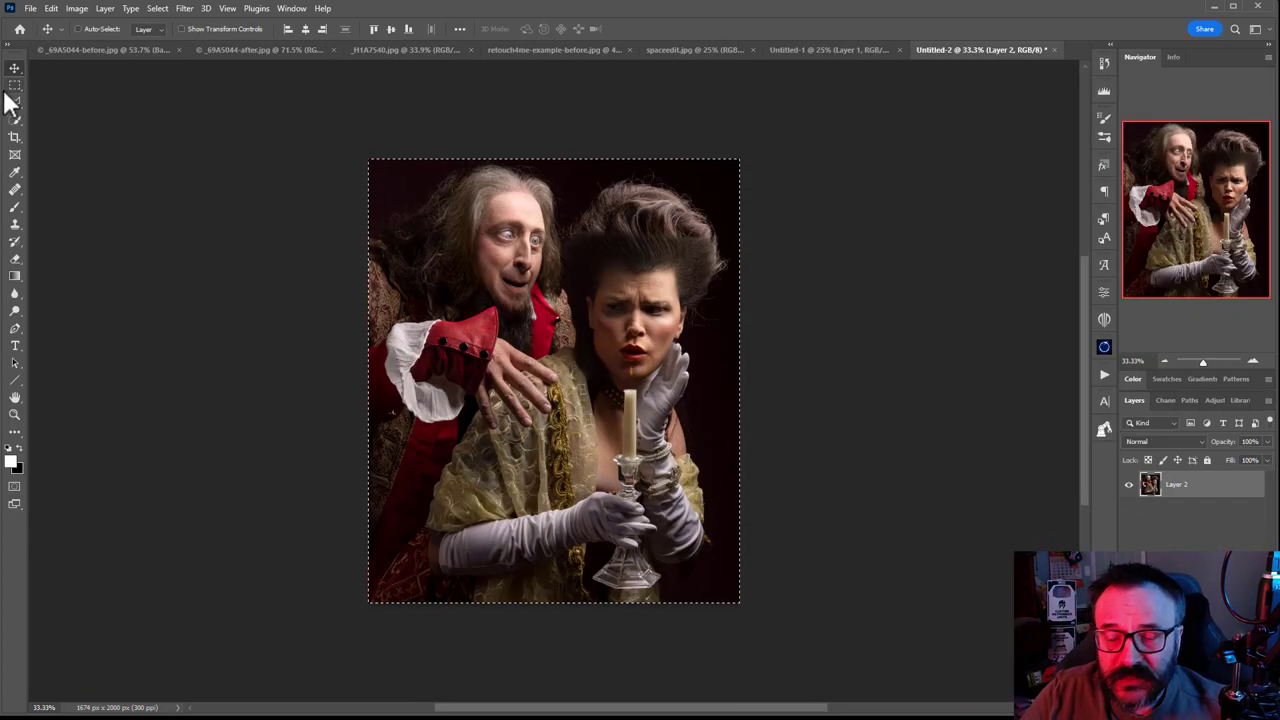
Clear the selection around the image in Untitled-2 and show _69A5044-after.jpg for comparison.
key(m)
key(ctrl+d)
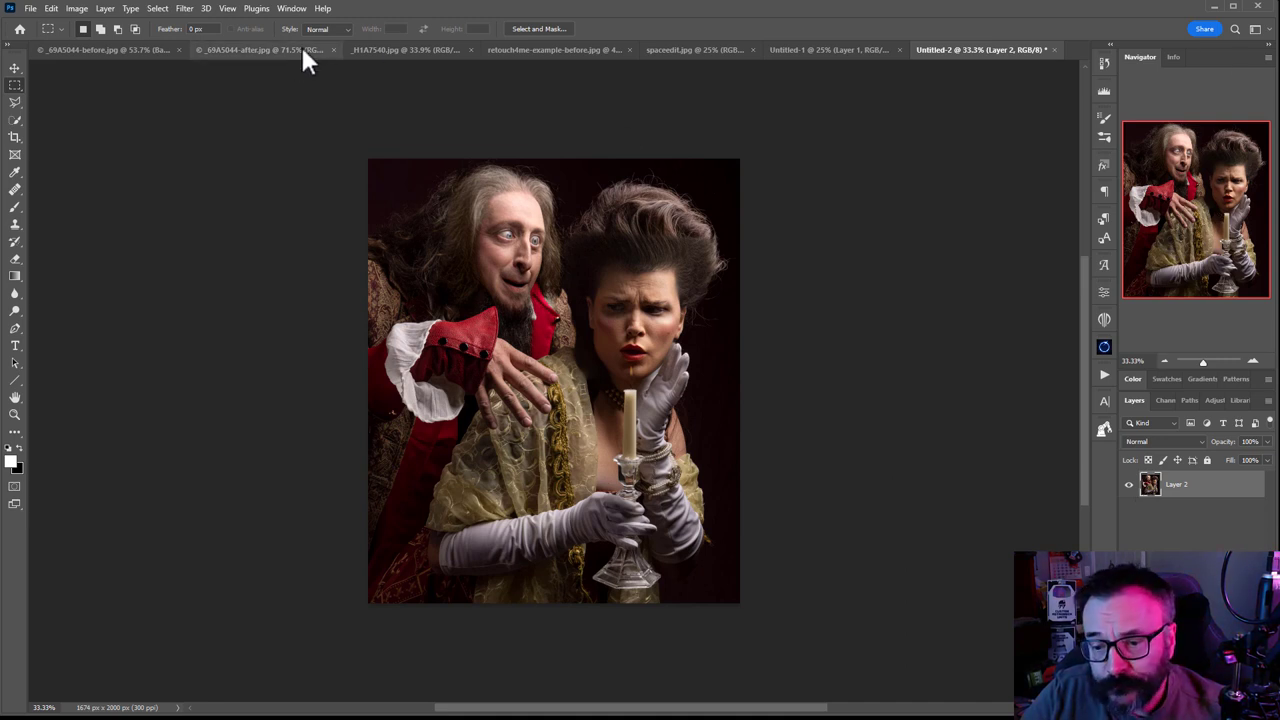
click(262, 50)
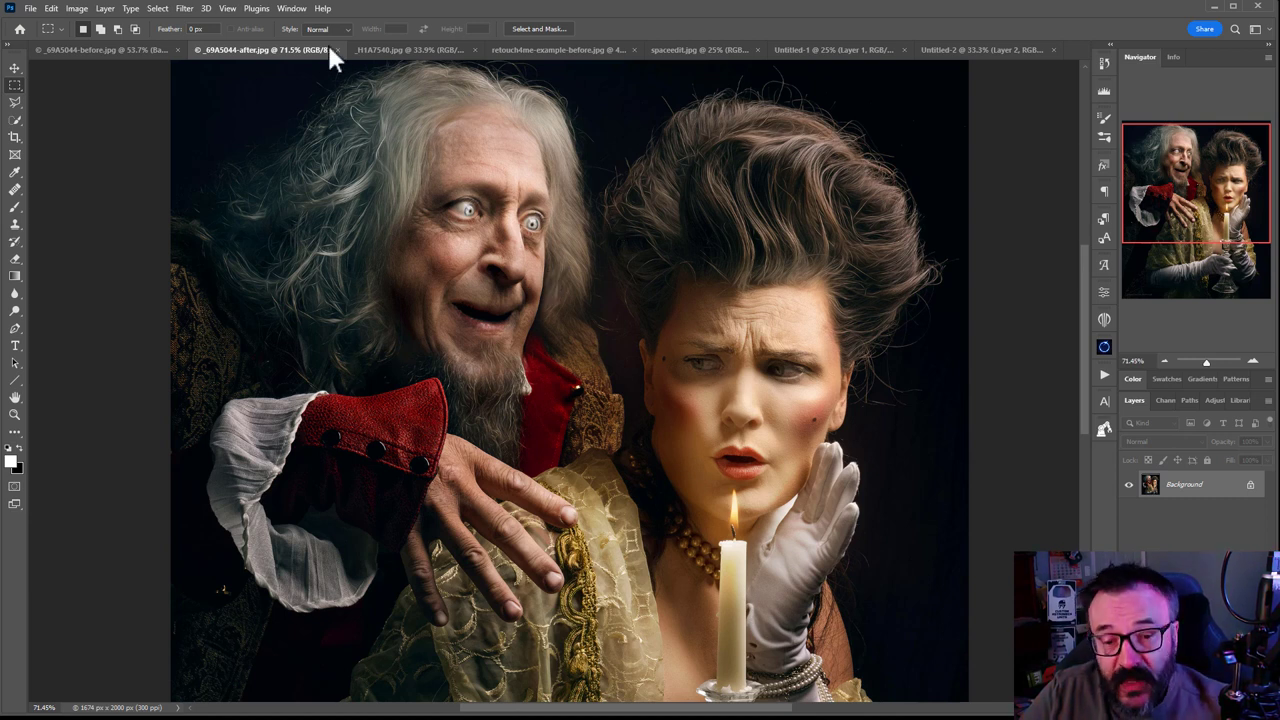
Open Neural Filters on the retouch4me-example-before.jpg portrait with Skin Smoothing enabled.
click(543, 45)
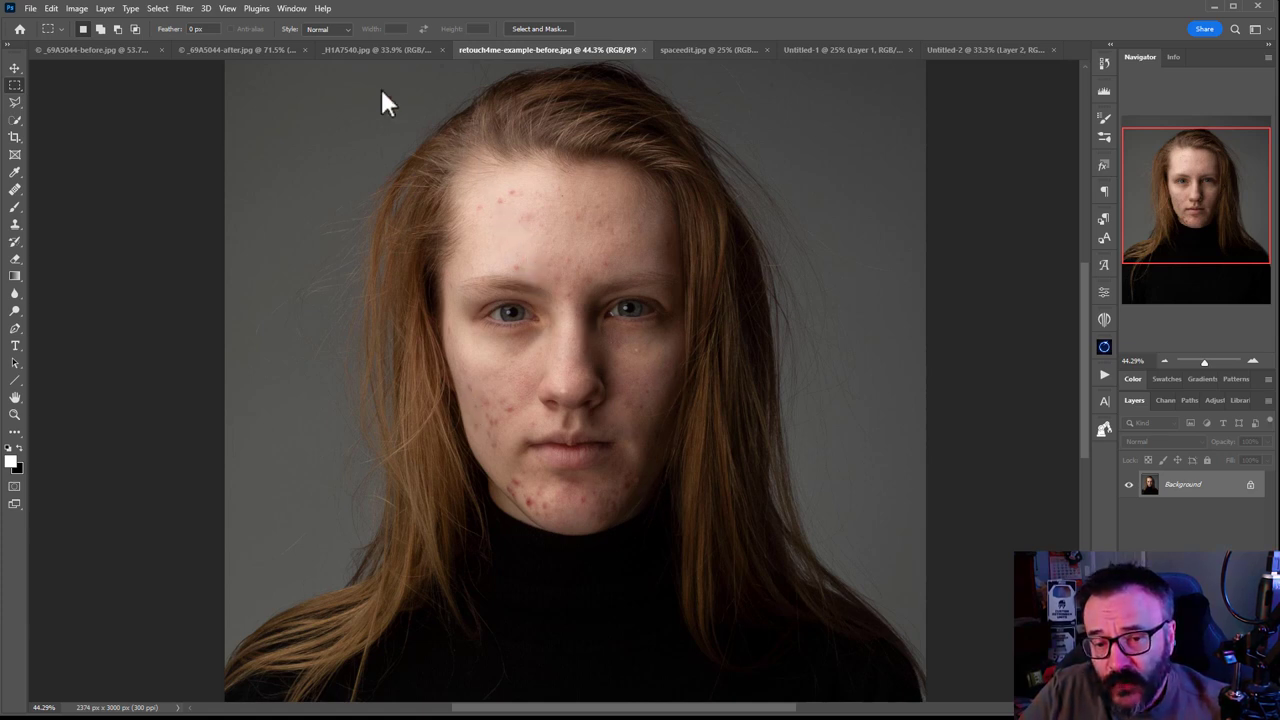
click(181, 9)
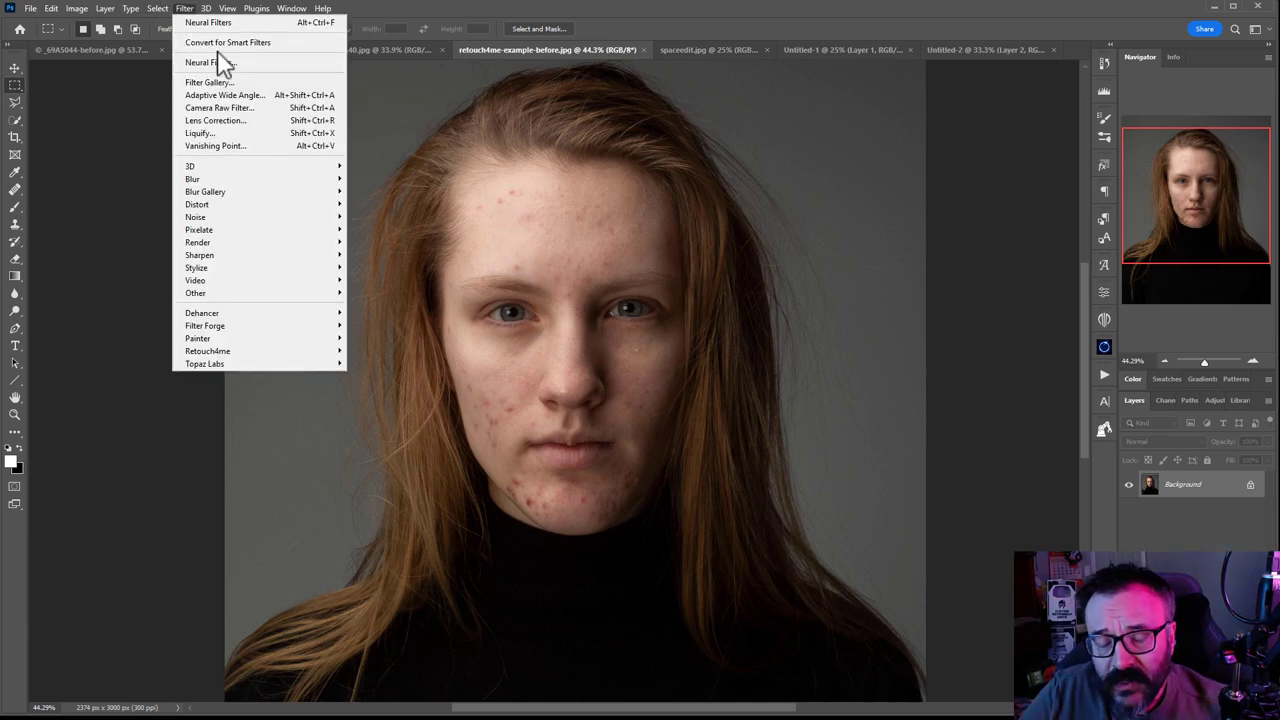
click(218, 59)
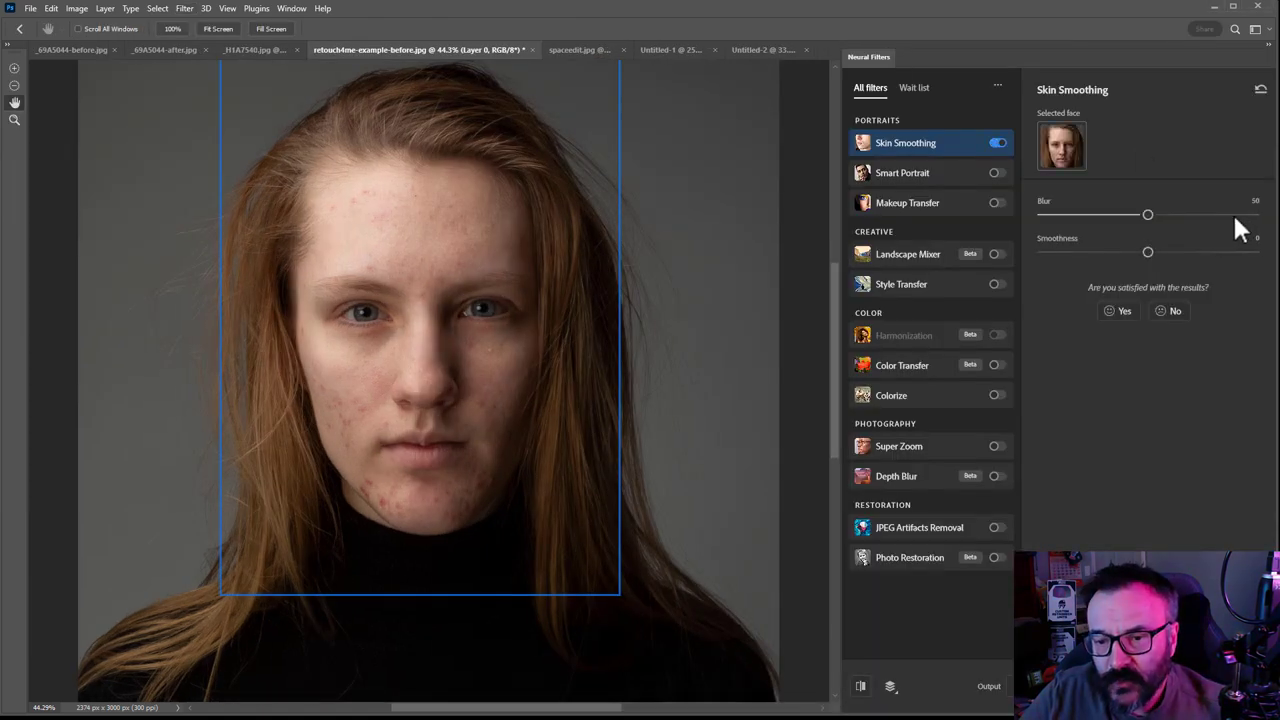
Compare the woman's skin with and without the Skin Smoothing filter, leaving the filter on.
click(997, 144)
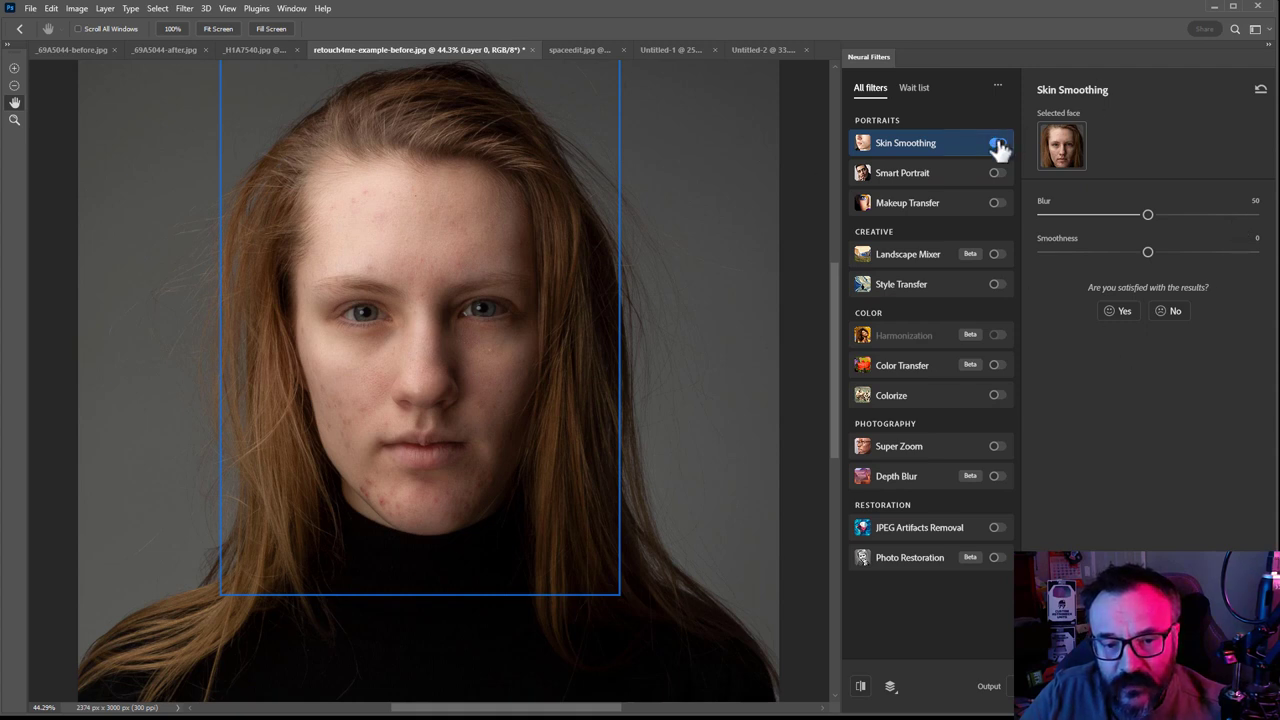
click(997, 144)
click(997, 144)
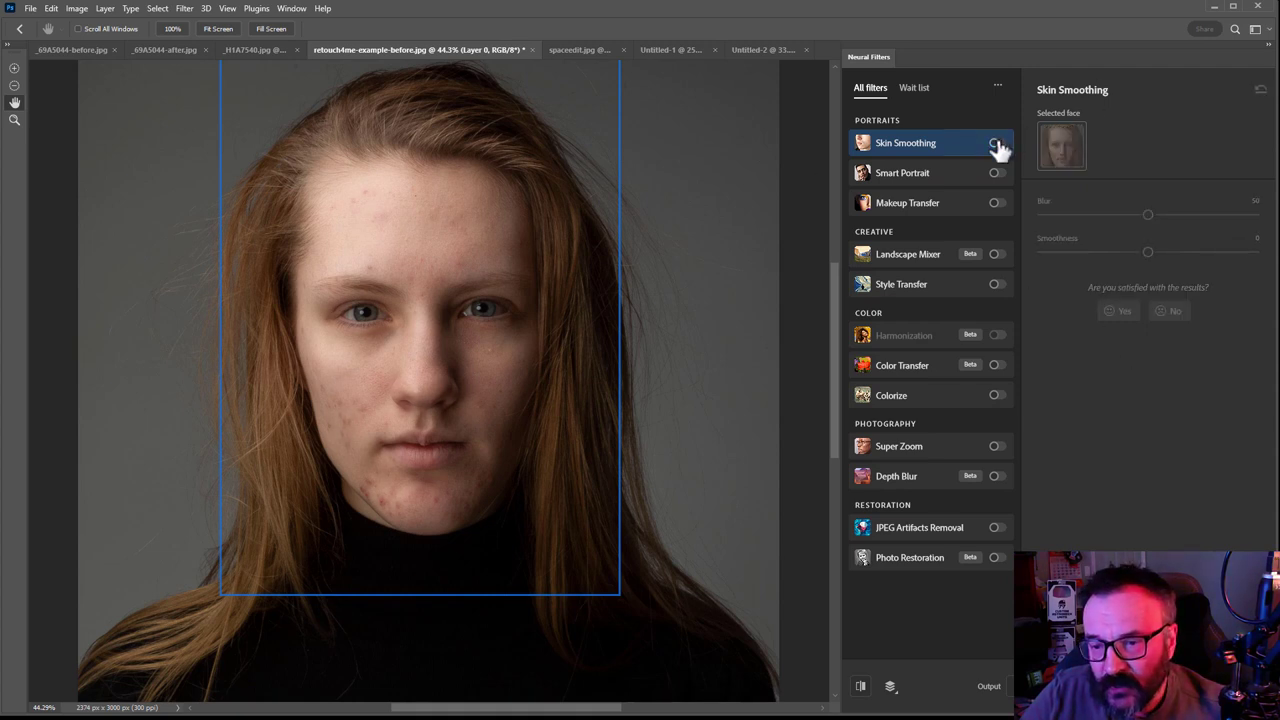
click(997, 144)
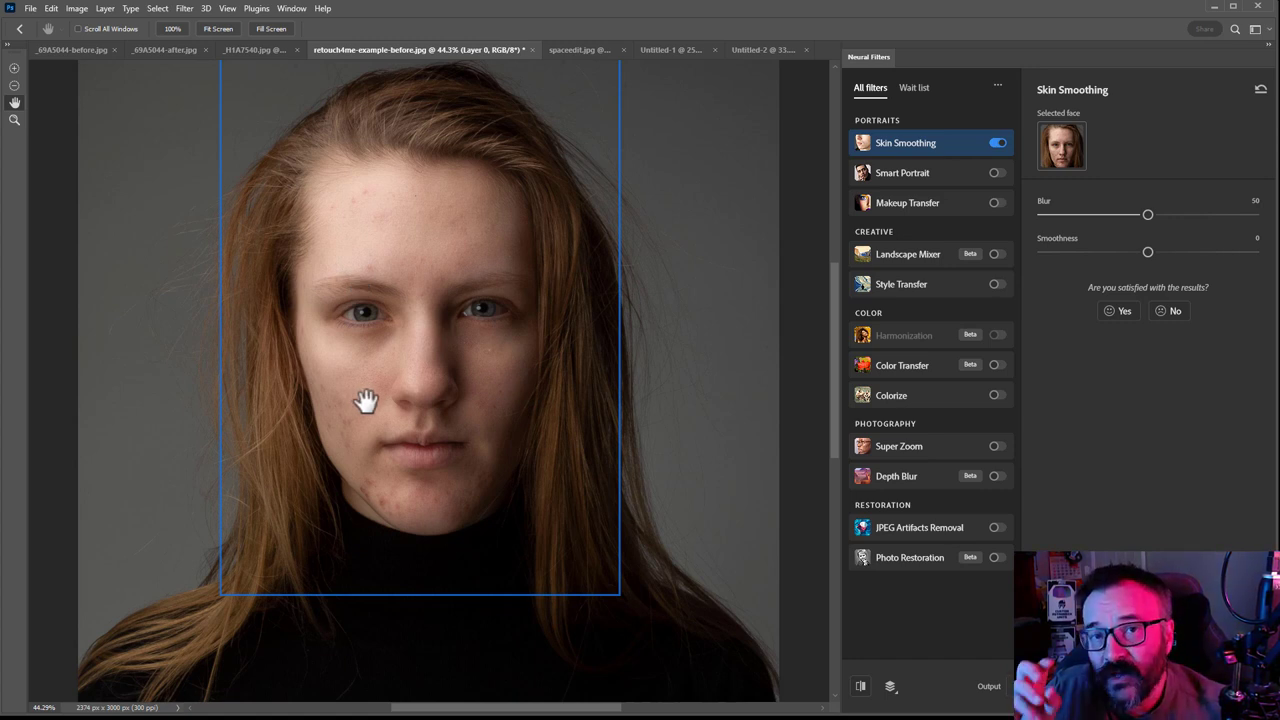
click(995, 143)
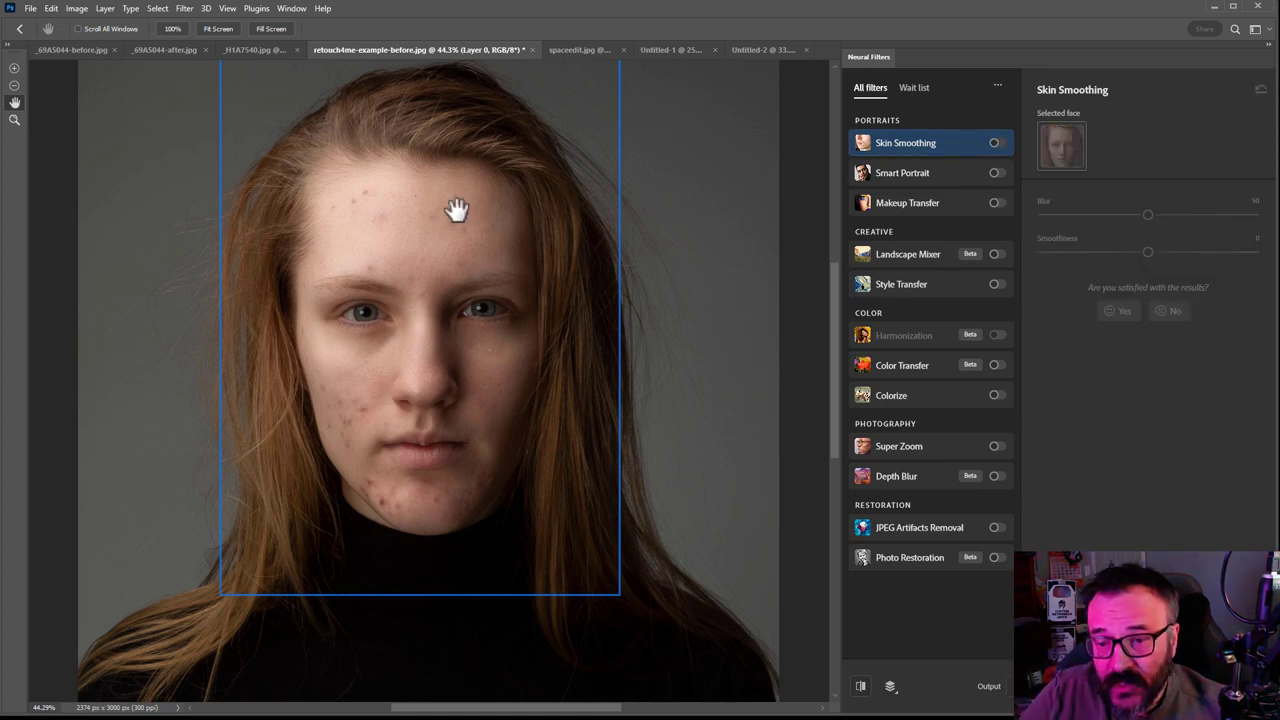
click(995, 143)
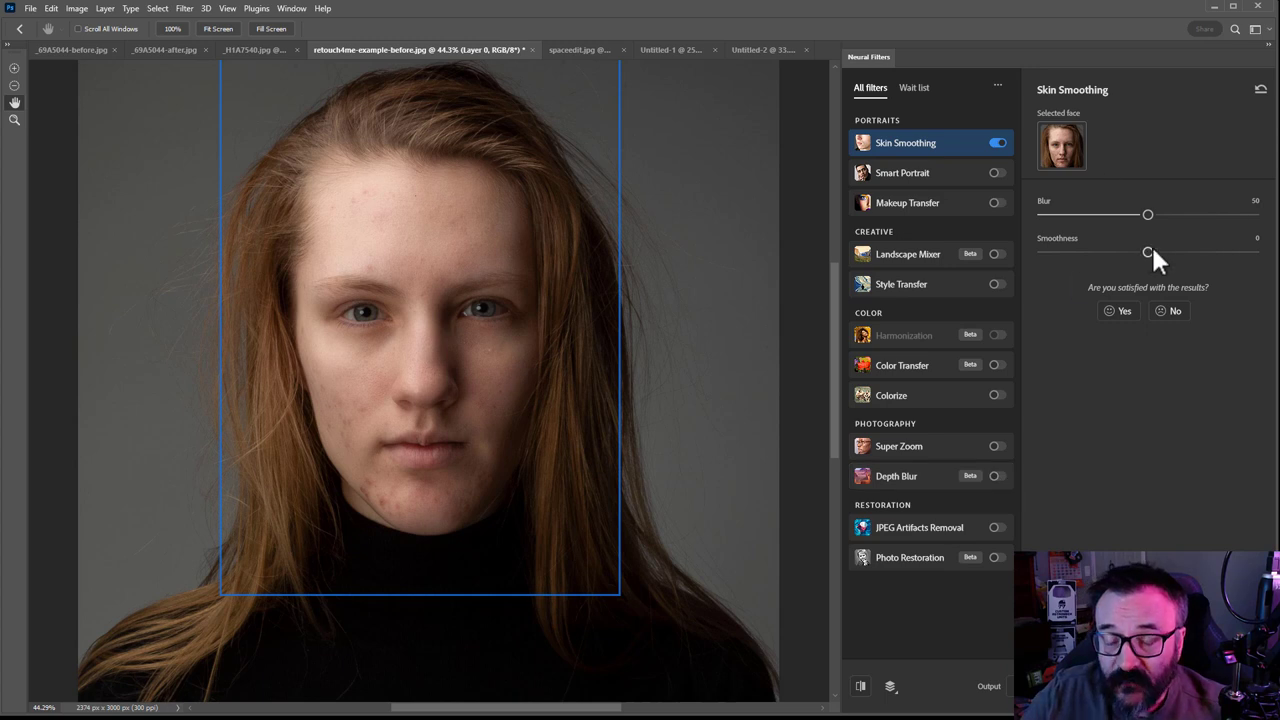
Try Skin Smoothing with Blur 58 and Smoothness +20, and switch the filter off.
drag(1150, 252, 1191, 252)
drag(1142, 214, 1165, 214)
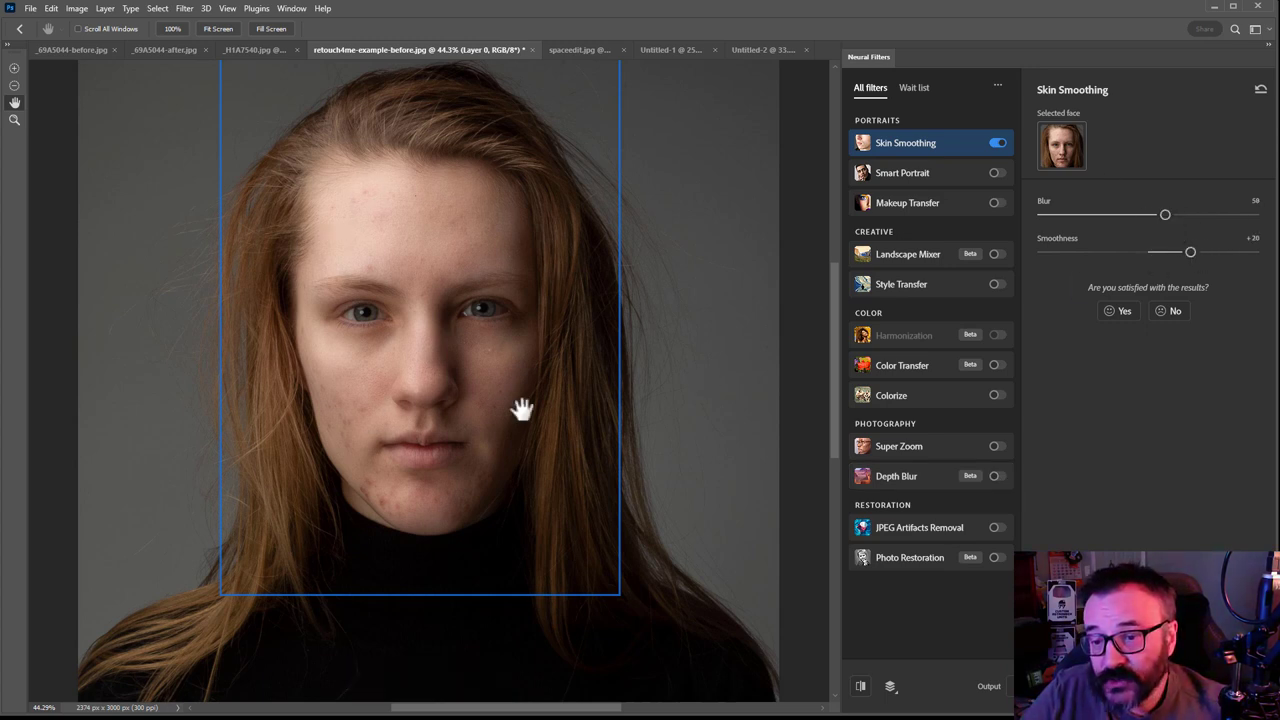
click(996, 146)
Enable Smart Portrait and set Facial age to +50, Hair thickness to -50 and Eye direction to -50.
click(996, 174)
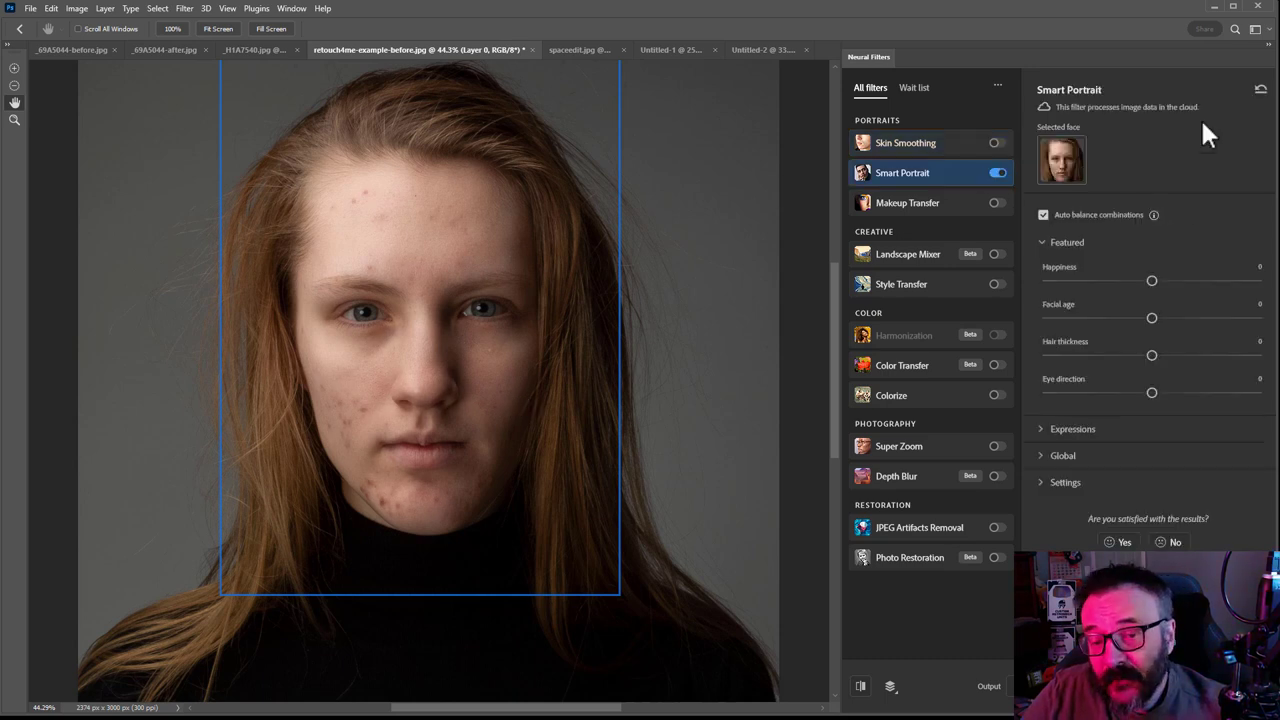
drag(1151, 318, 1256, 318)
drag(1151, 356, 1007, 368)
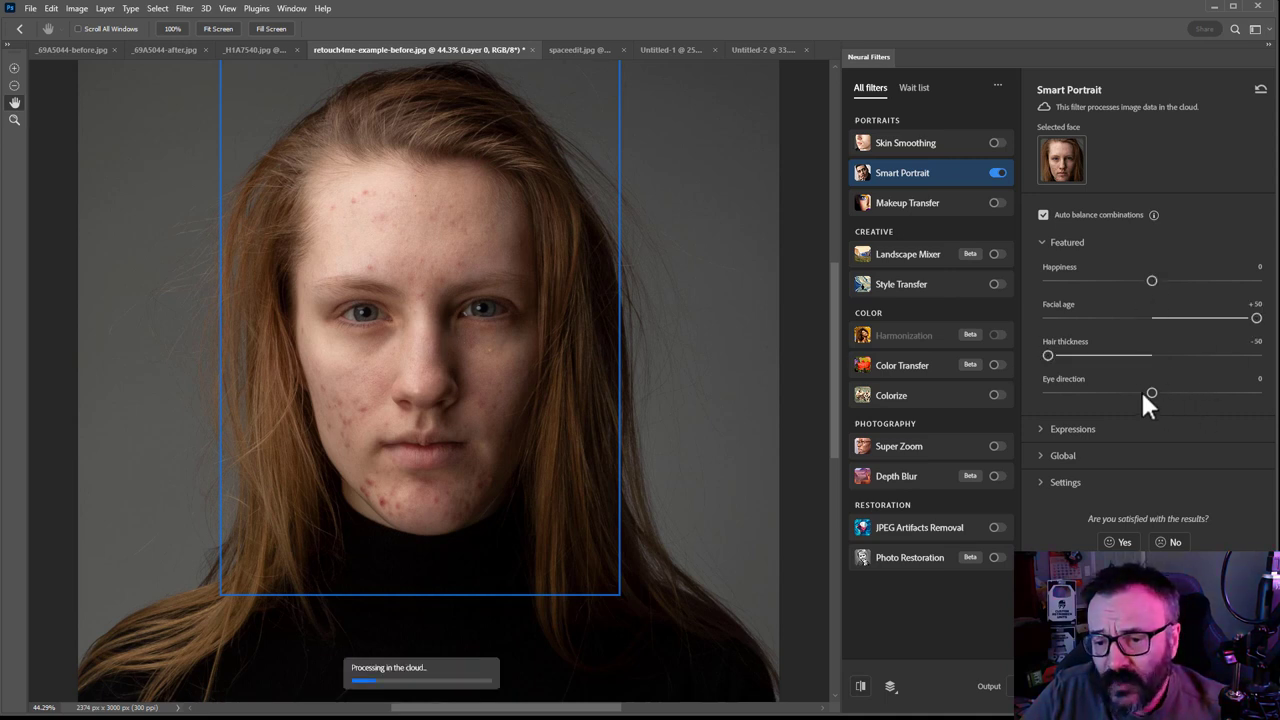
drag(1016, 390, 1018, 391)
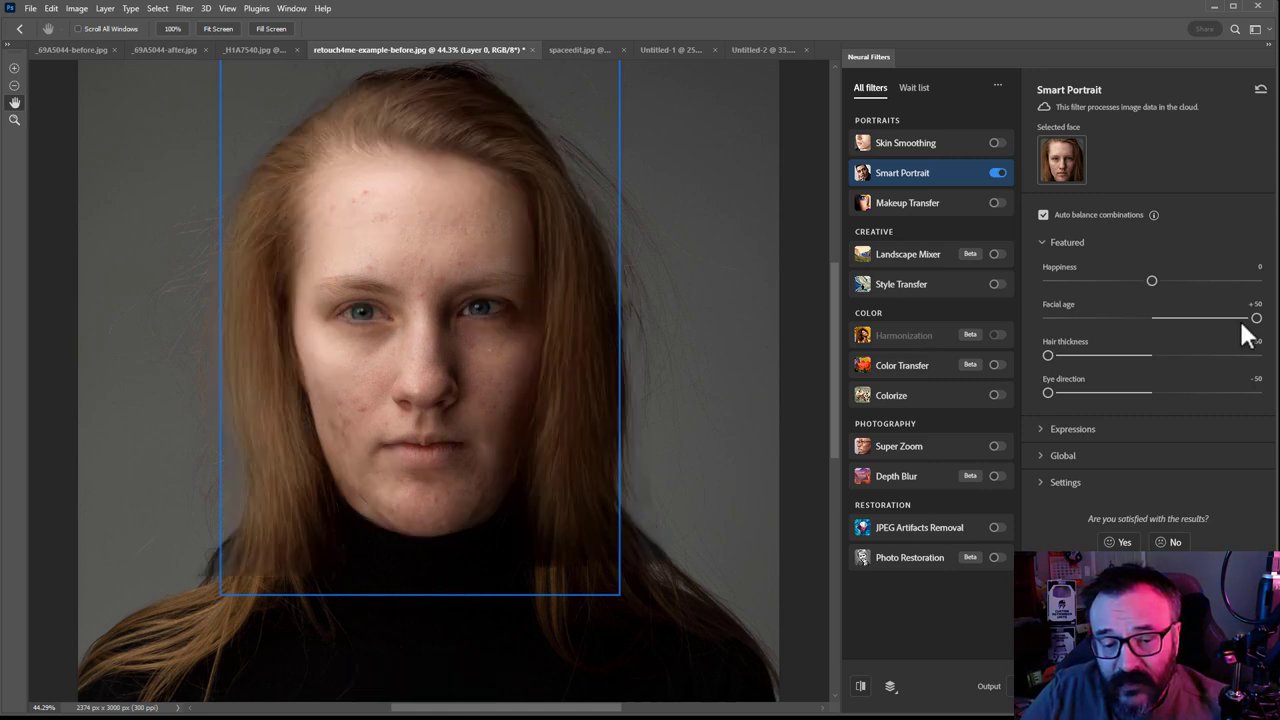
Return Facial age, Hair thickness and Eye direction to 0 in Smart Portrait.
drag(1255, 319, 1152, 319)
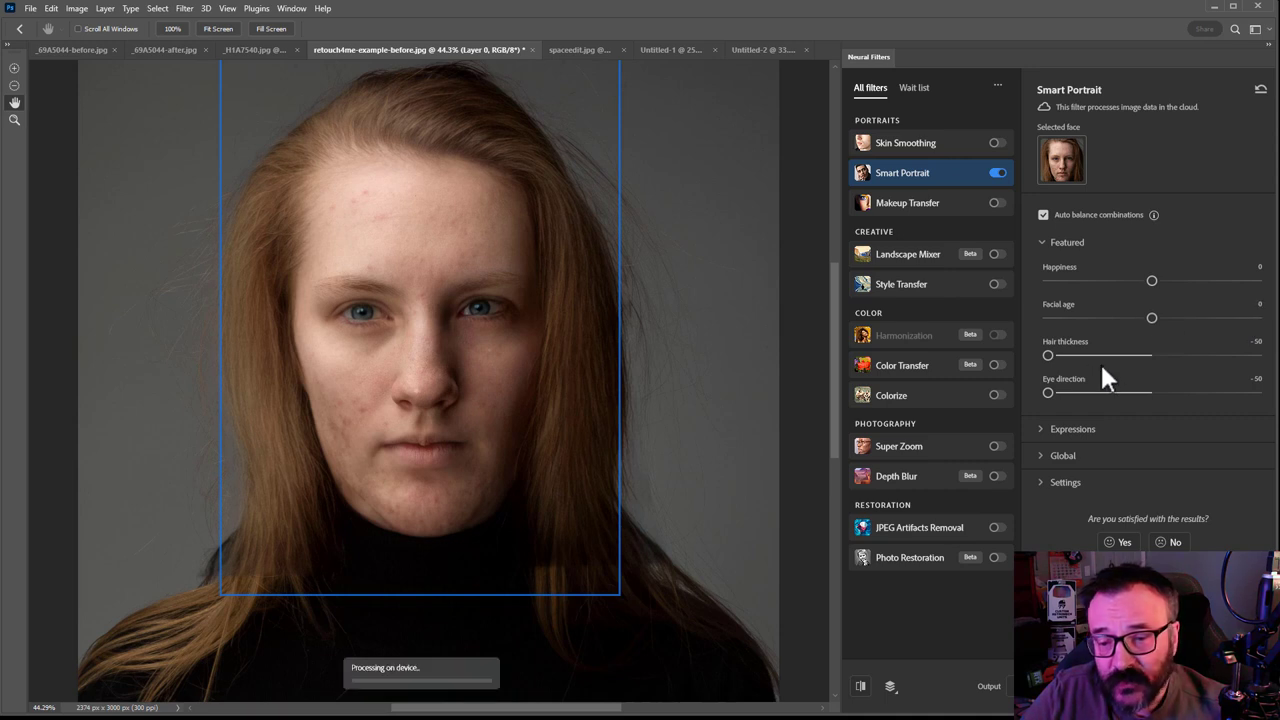
double_click(1048, 355)
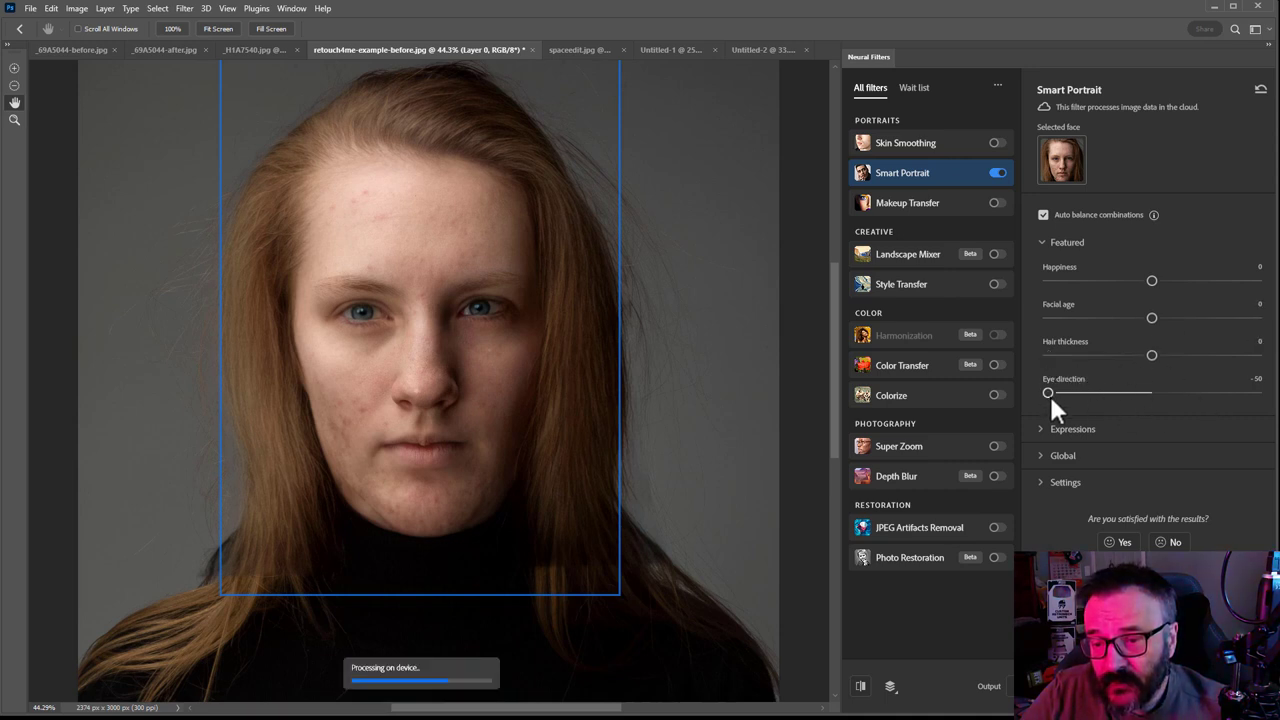
drag(1049, 393, 1151, 392)
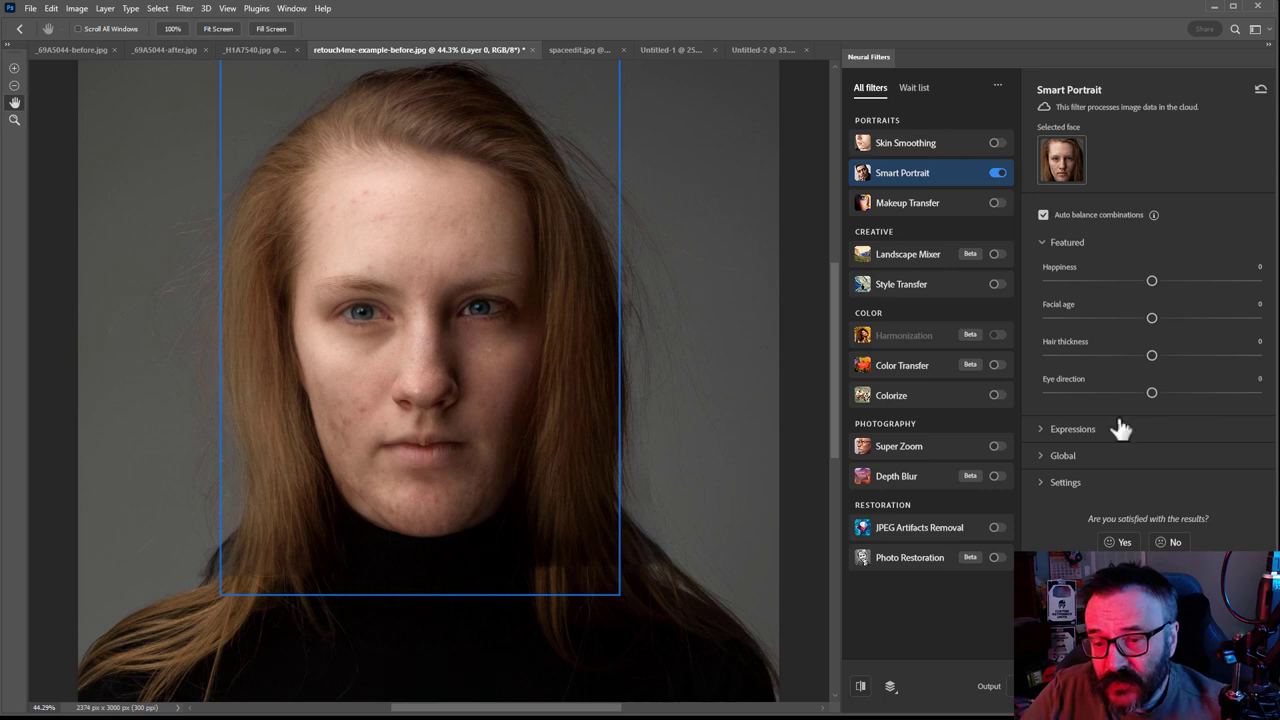
Try turning the woman's head with Head direction -50 and Fix head alignment -35, and reset the turn.
click(1045, 429)
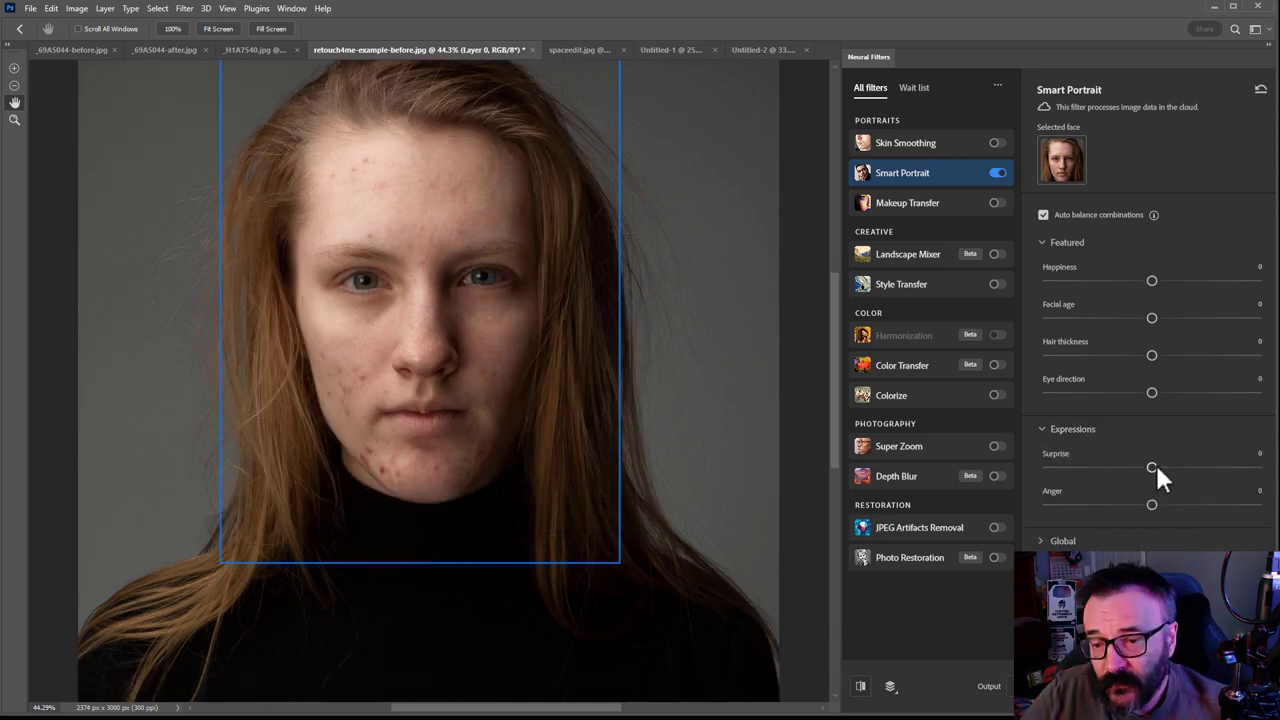
click(1043, 543)
scroll(1122, 457, down, 2)
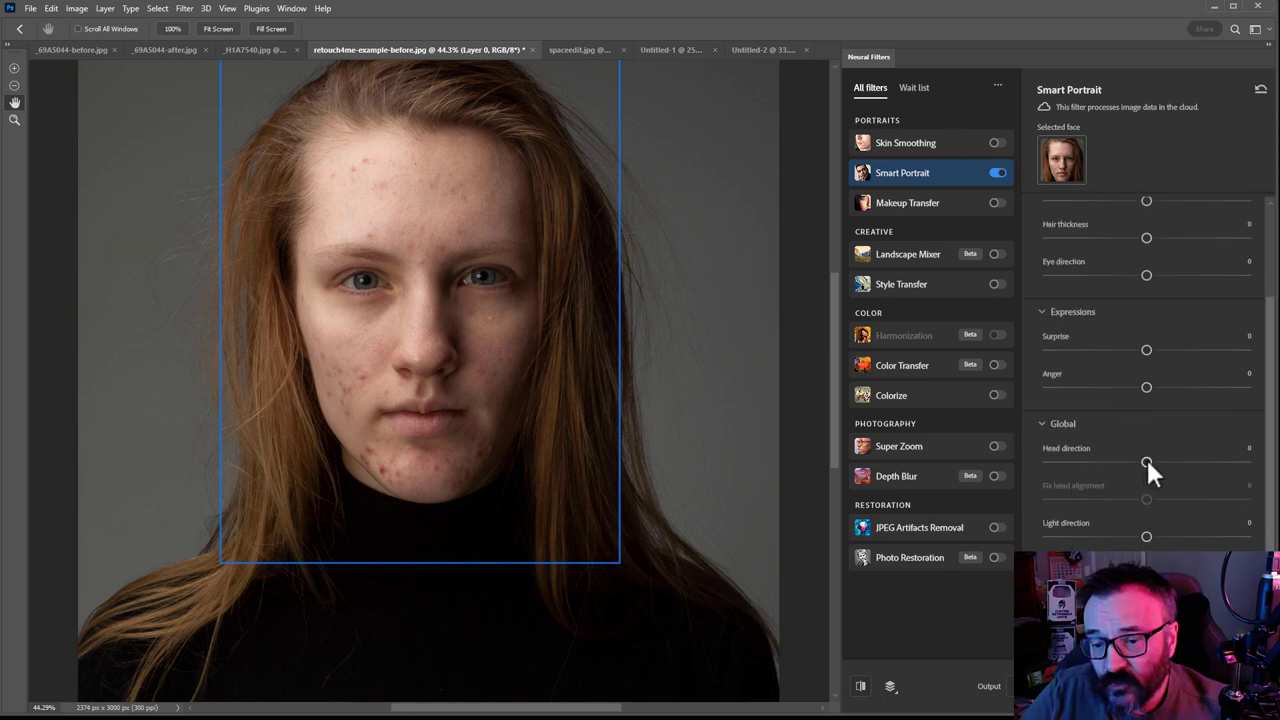
drag(1146, 461, 1012, 478)
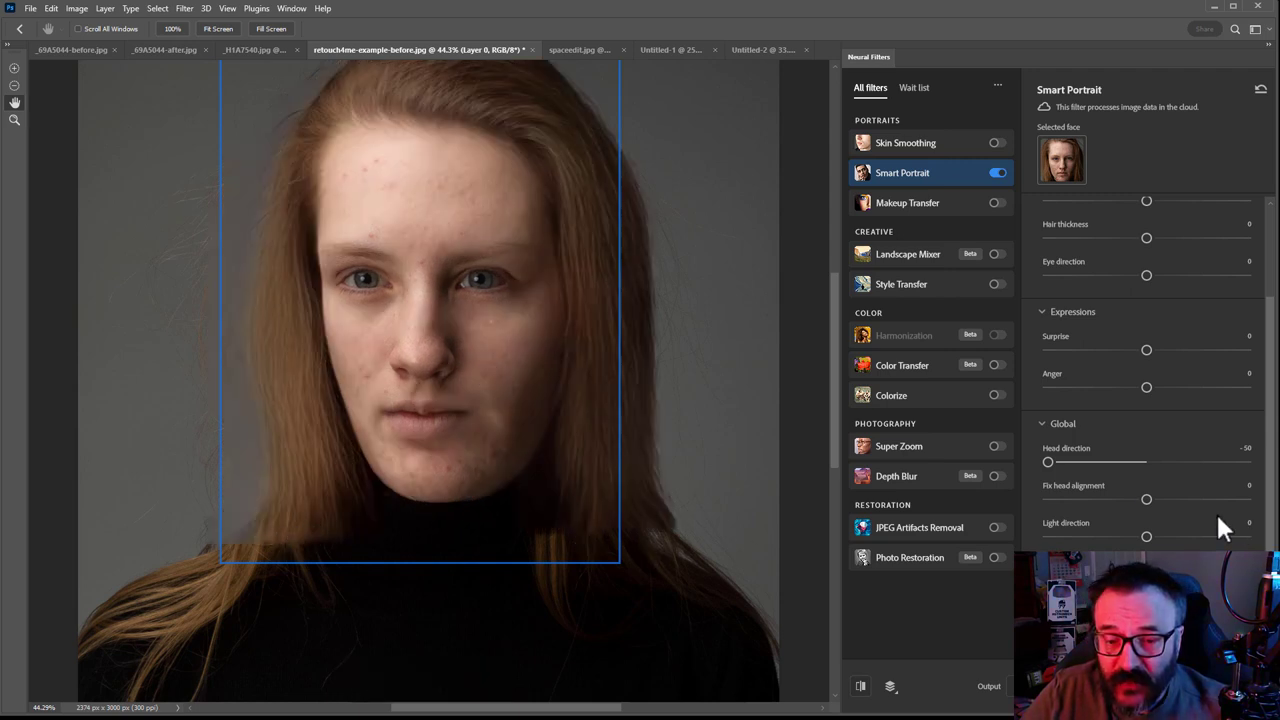
mouse_move(1047, 462)
mouse_down()
mouse_move(1148, 463)
mouse_move(1046, 463)
mouse_up()
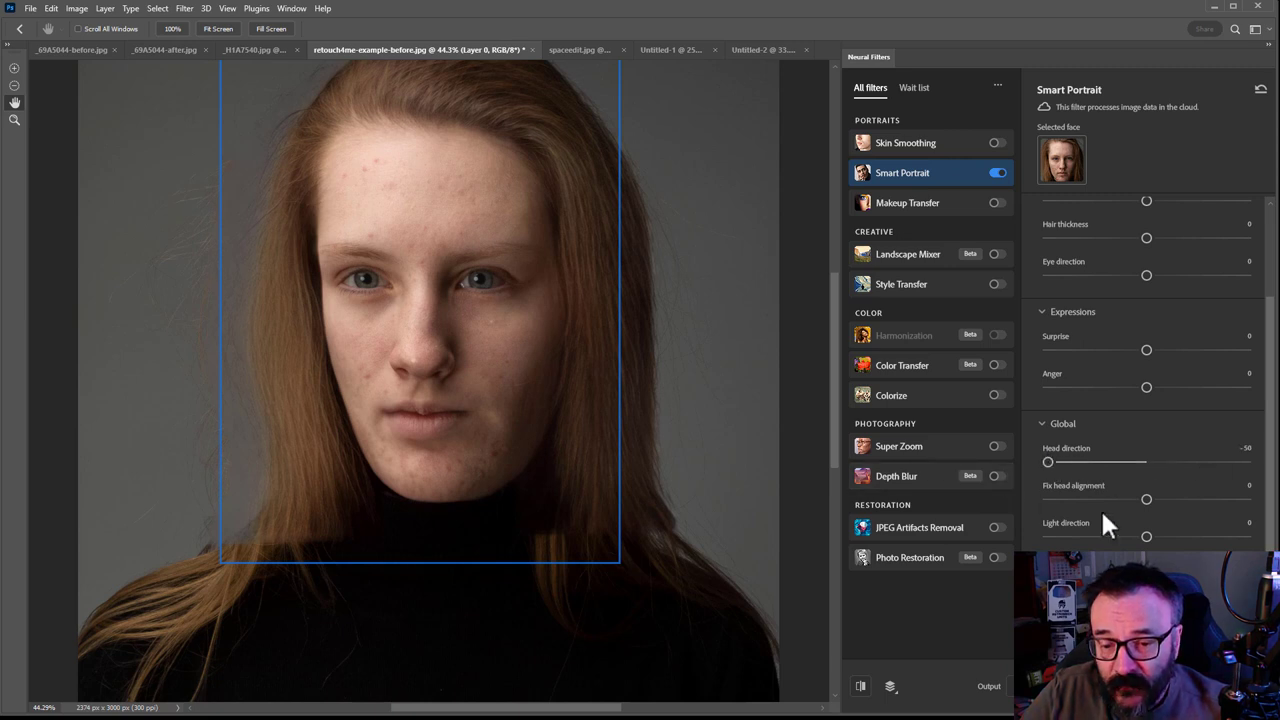
drag(1146, 500, 1077, 500)
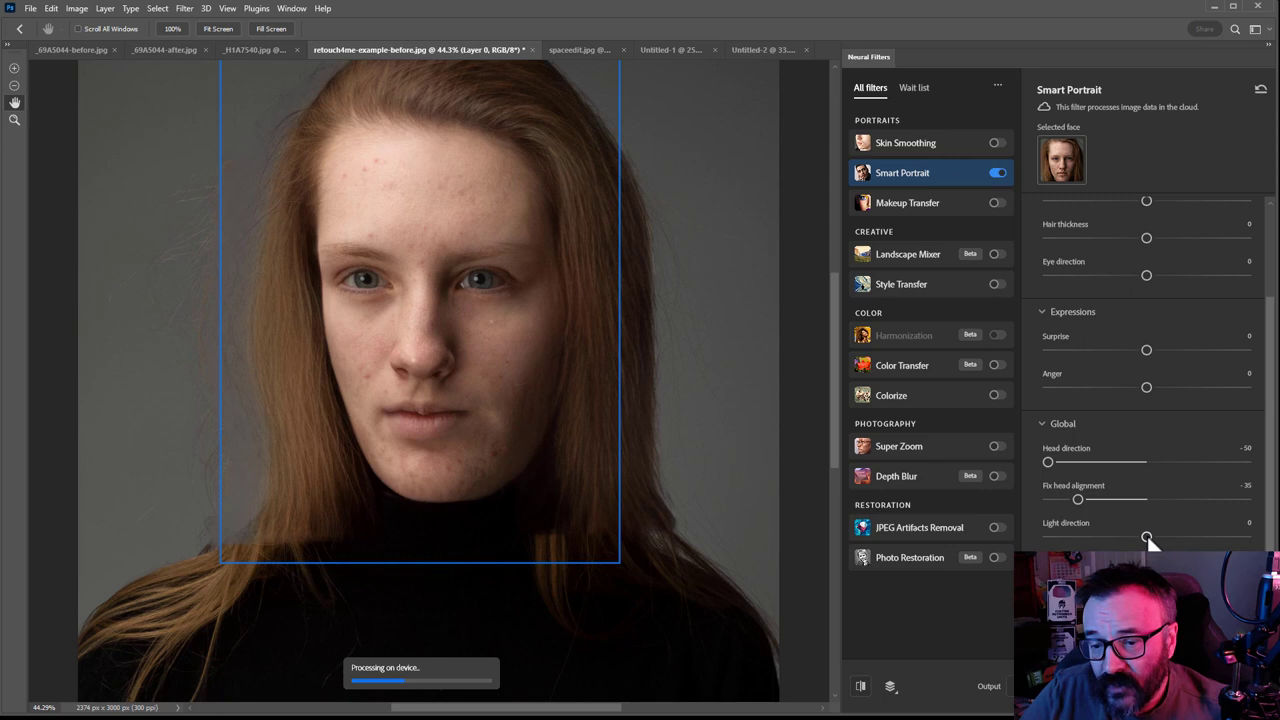
double_click(1046, 460)
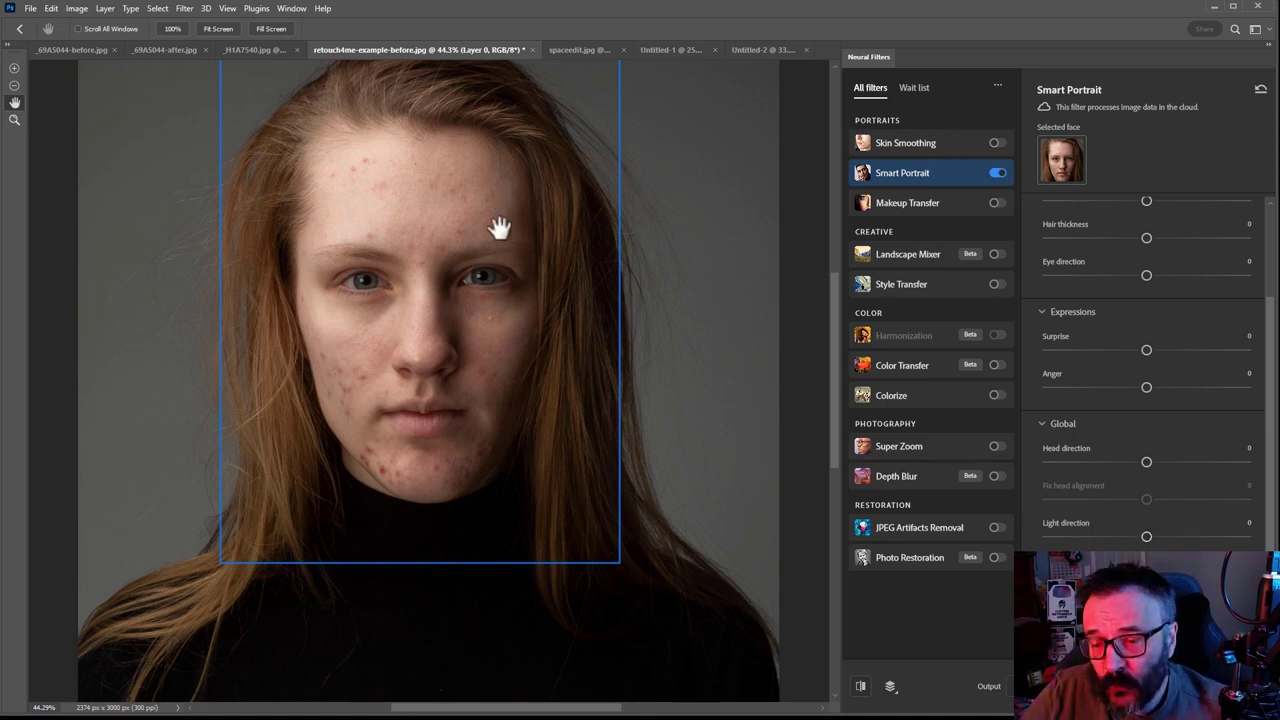
Try relighting the woman's face with Light direction at +50 and -50, and return it to 0.
drag(1140, 537, 1245, 537)
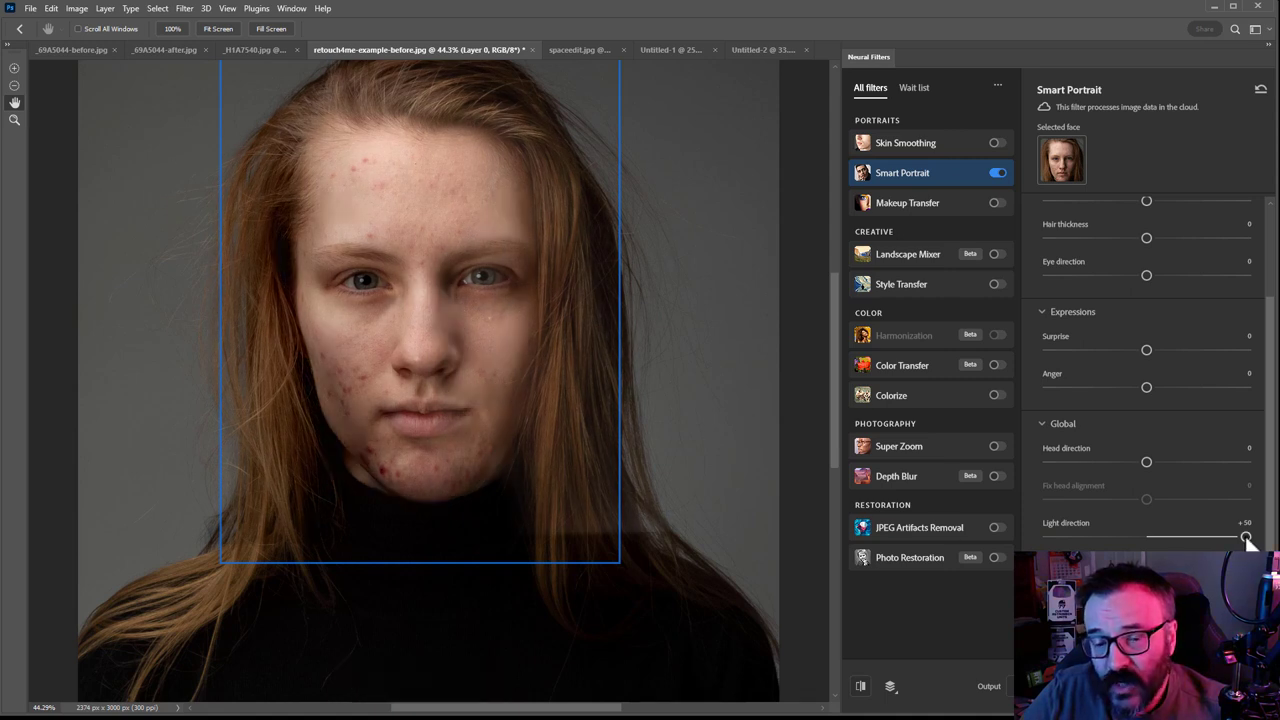
drag(1245, 537, 1025, 533)
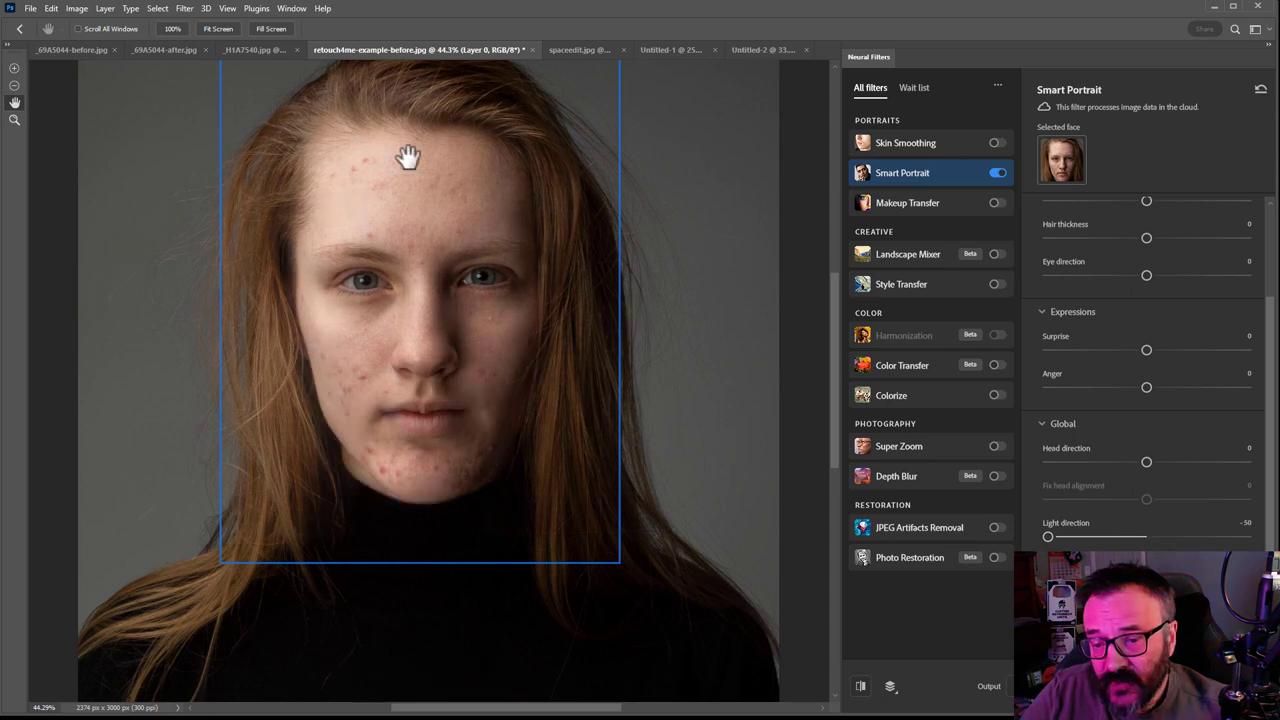
click(1146, 537)
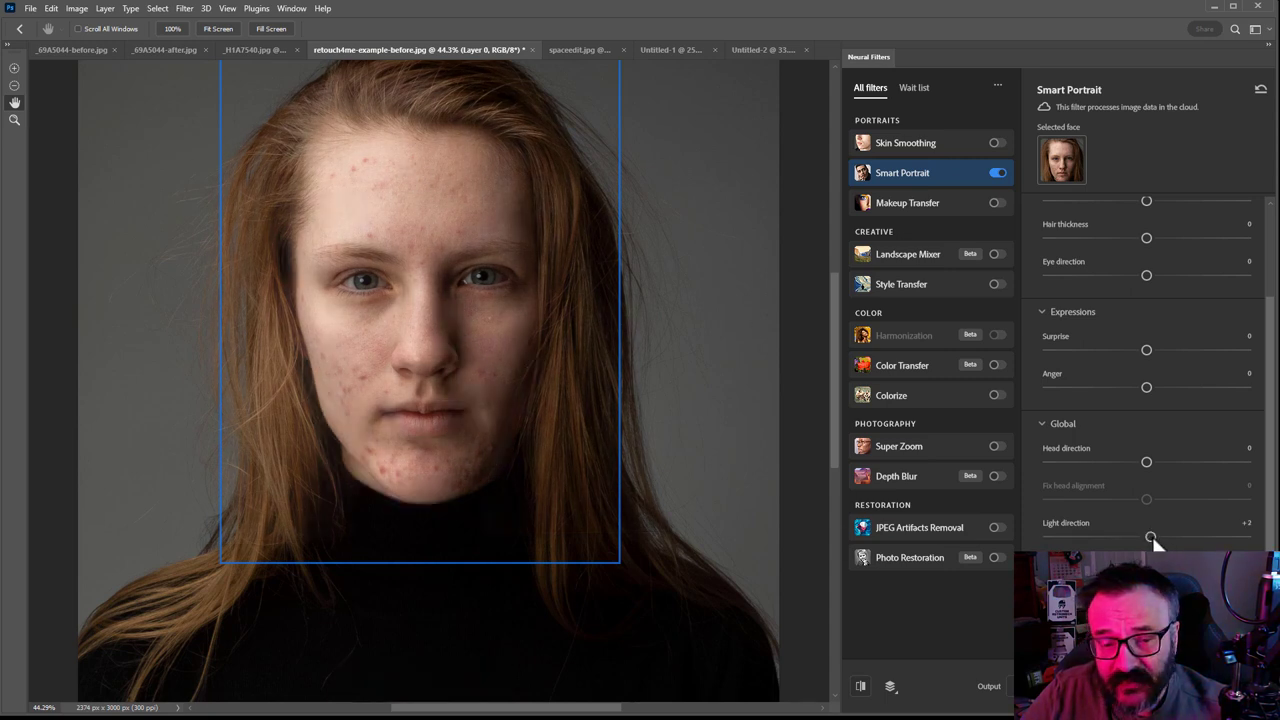
click(1144, 535)
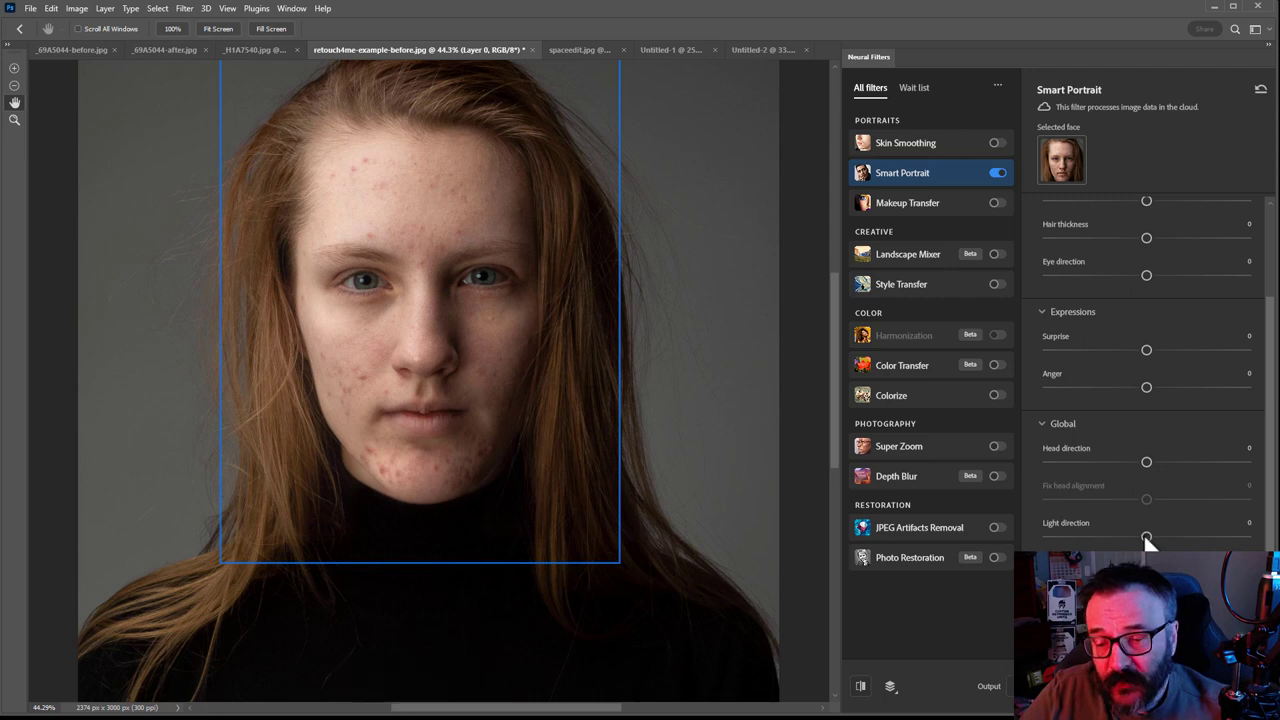
Turn off Smart Portrait and try Makeup Transfer on the woman's face with spaceedit.jpg as the reference image.
click(945, 205)
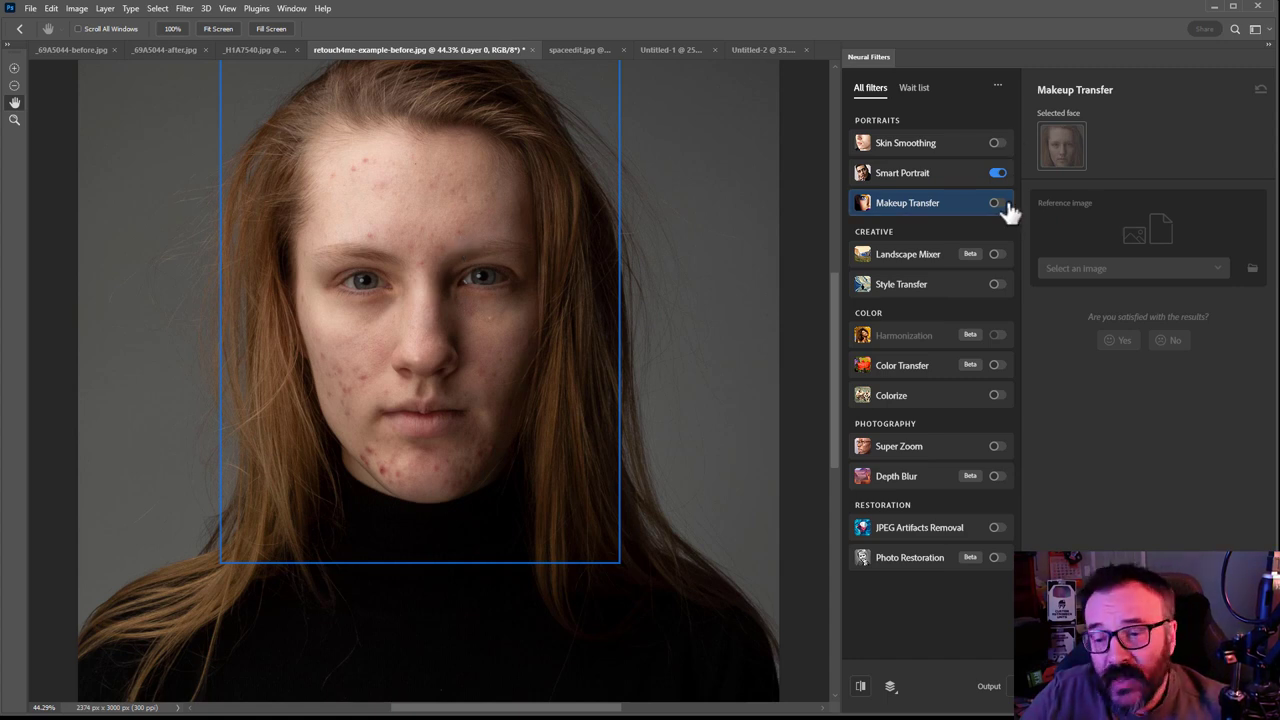
click(996, 173)
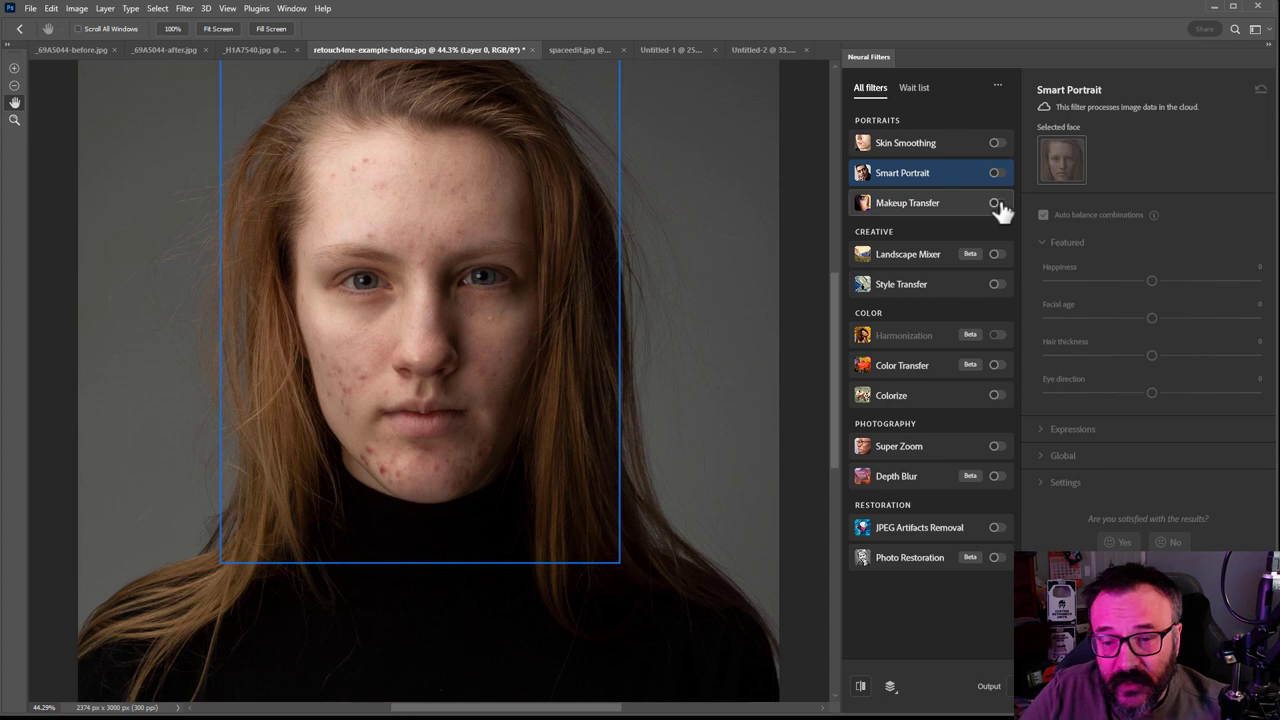
click(997, 203)
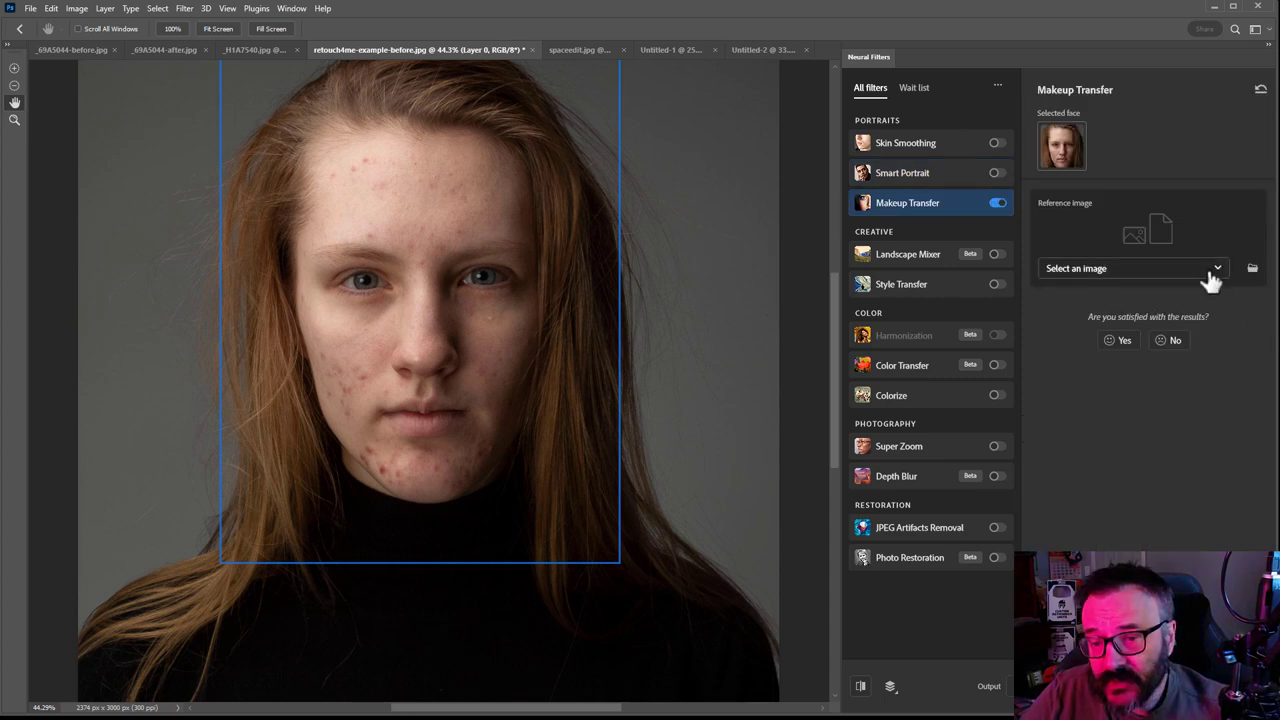
click(1147, 268)
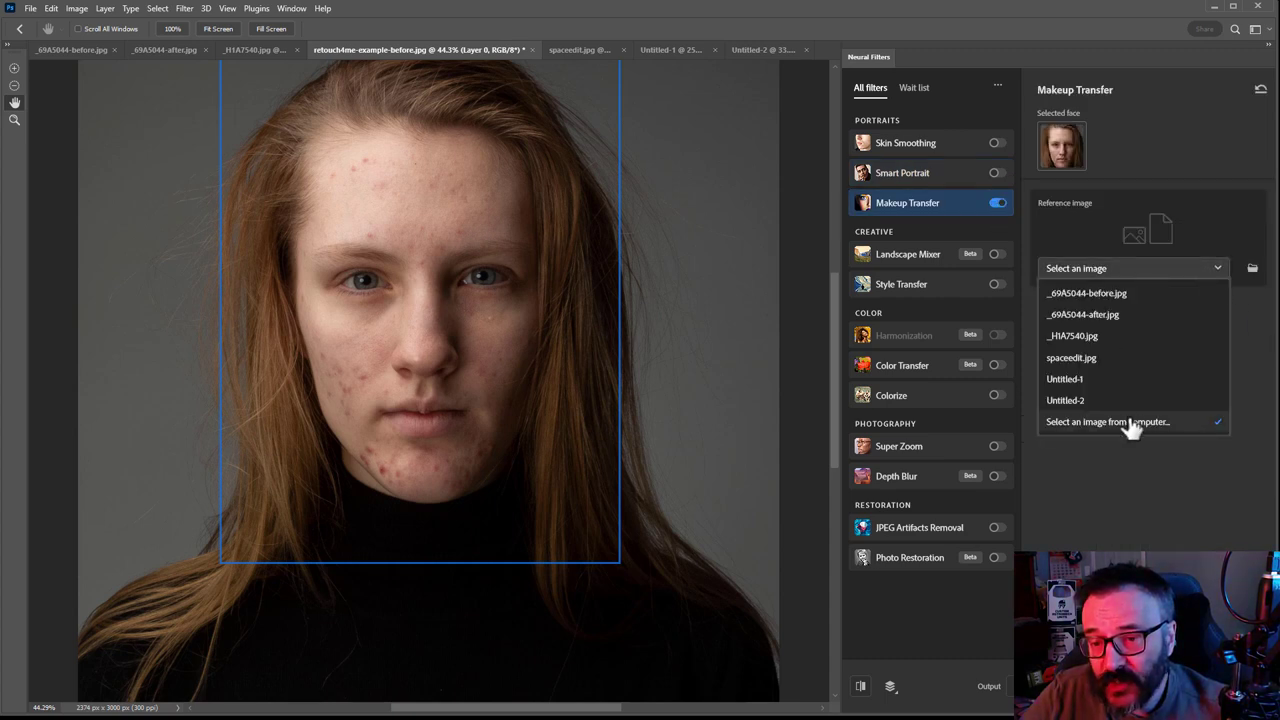
click(1071, 357)
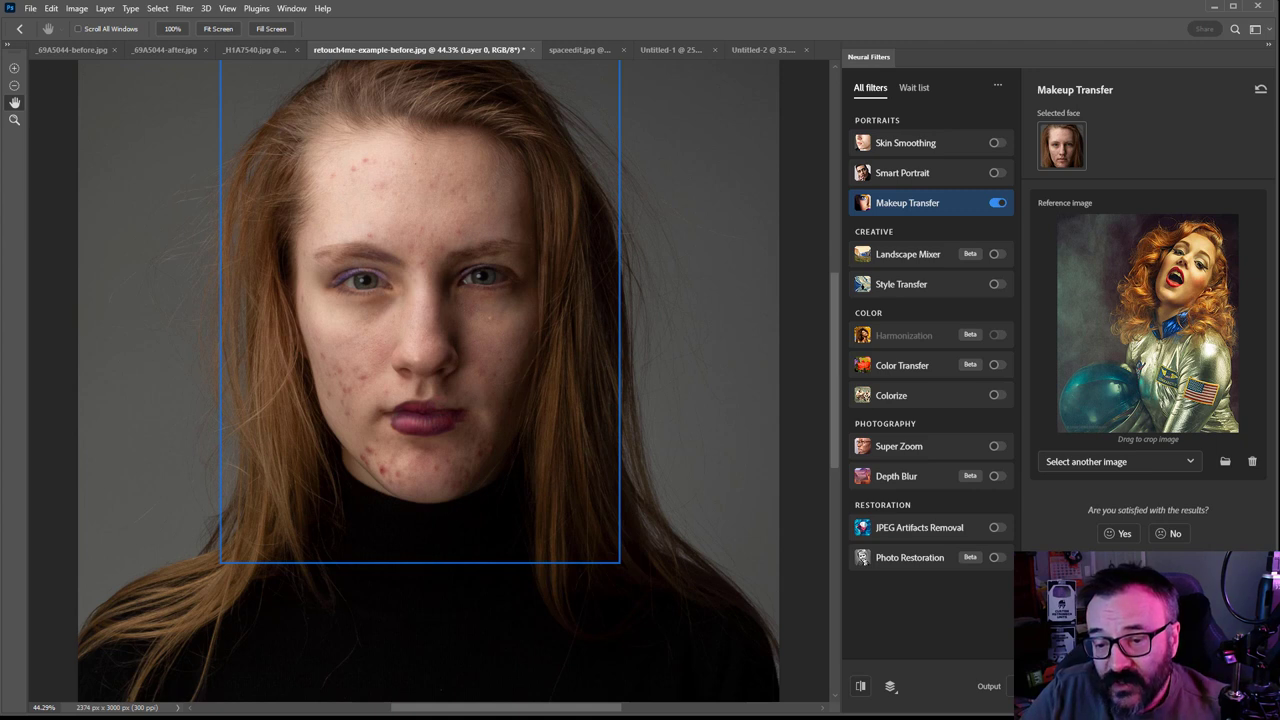
Replace Makeup Transfer with a trial of Landscape Mixer using the red canyon preset, Day 33 and Night 40, and switch it off.
click(917, 266)
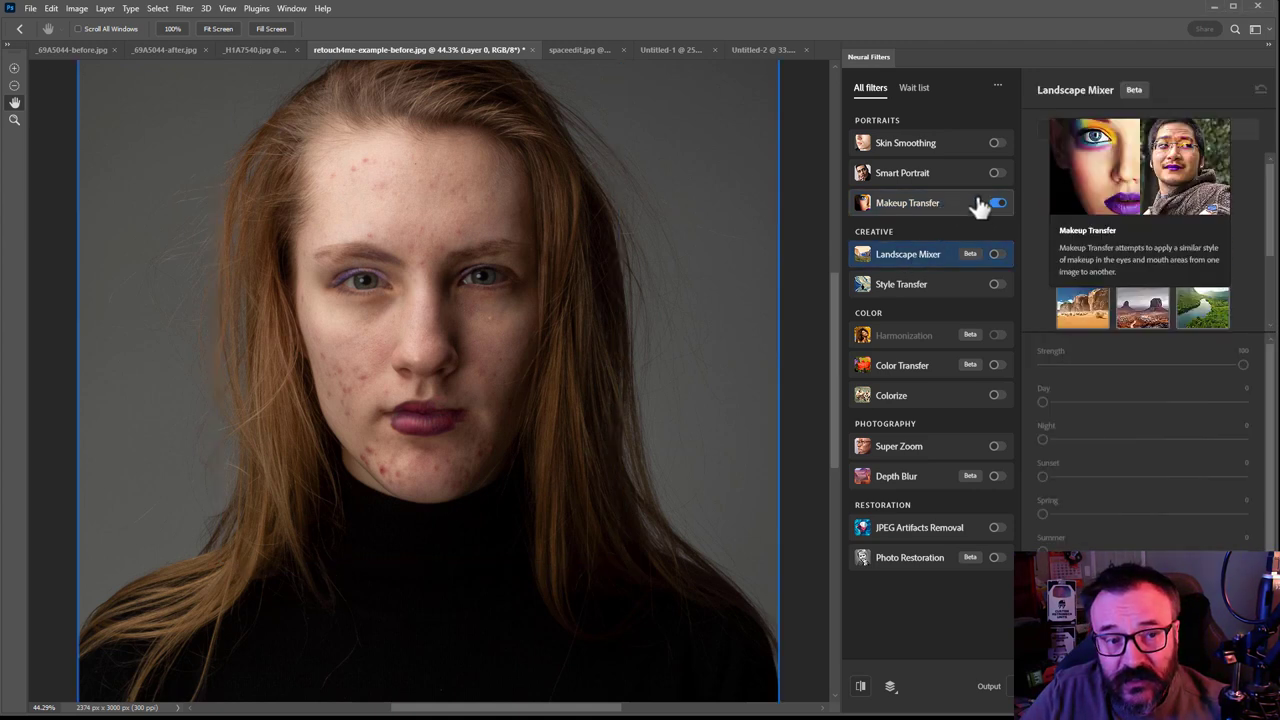
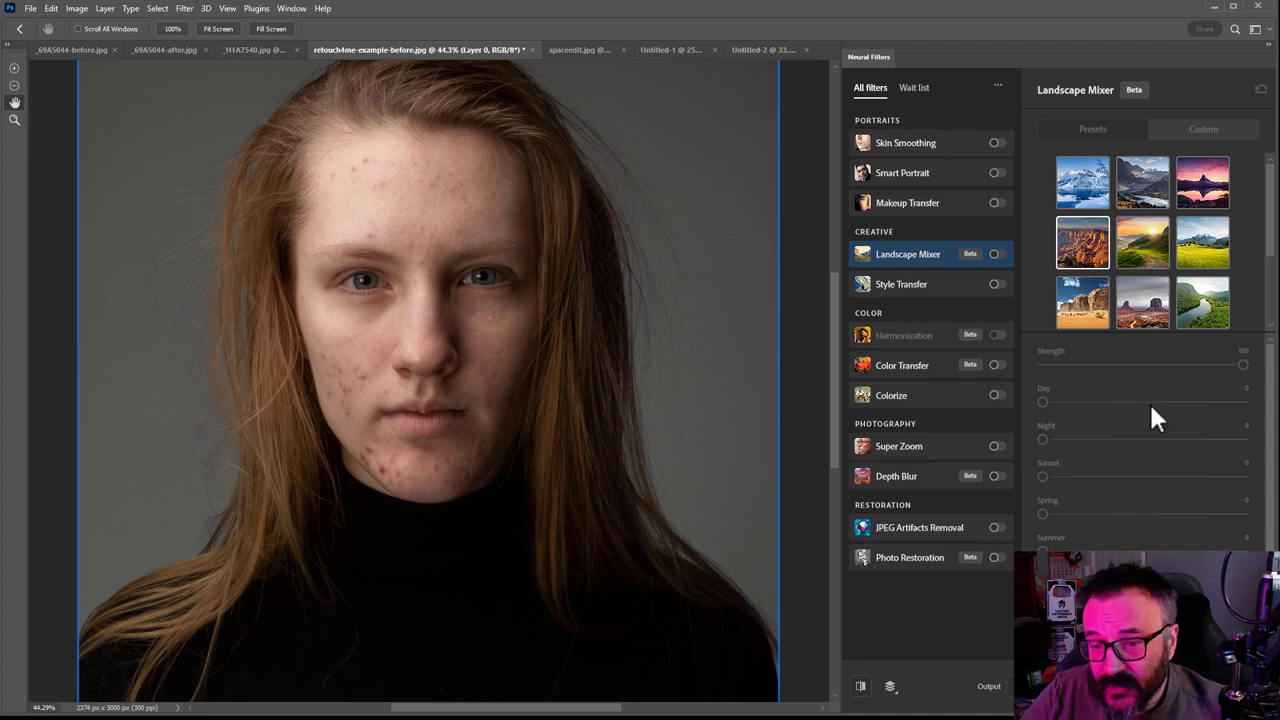
click(1001, 255)
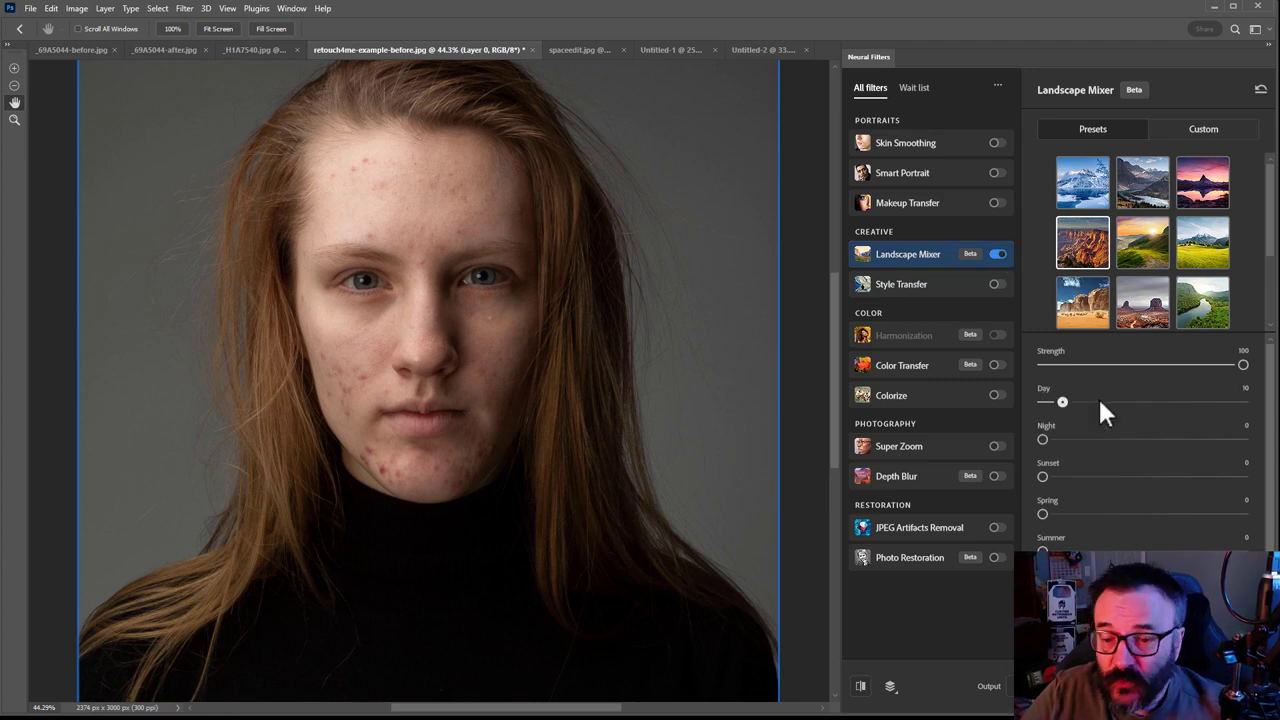
drag(1068, 443, 1132, 447)
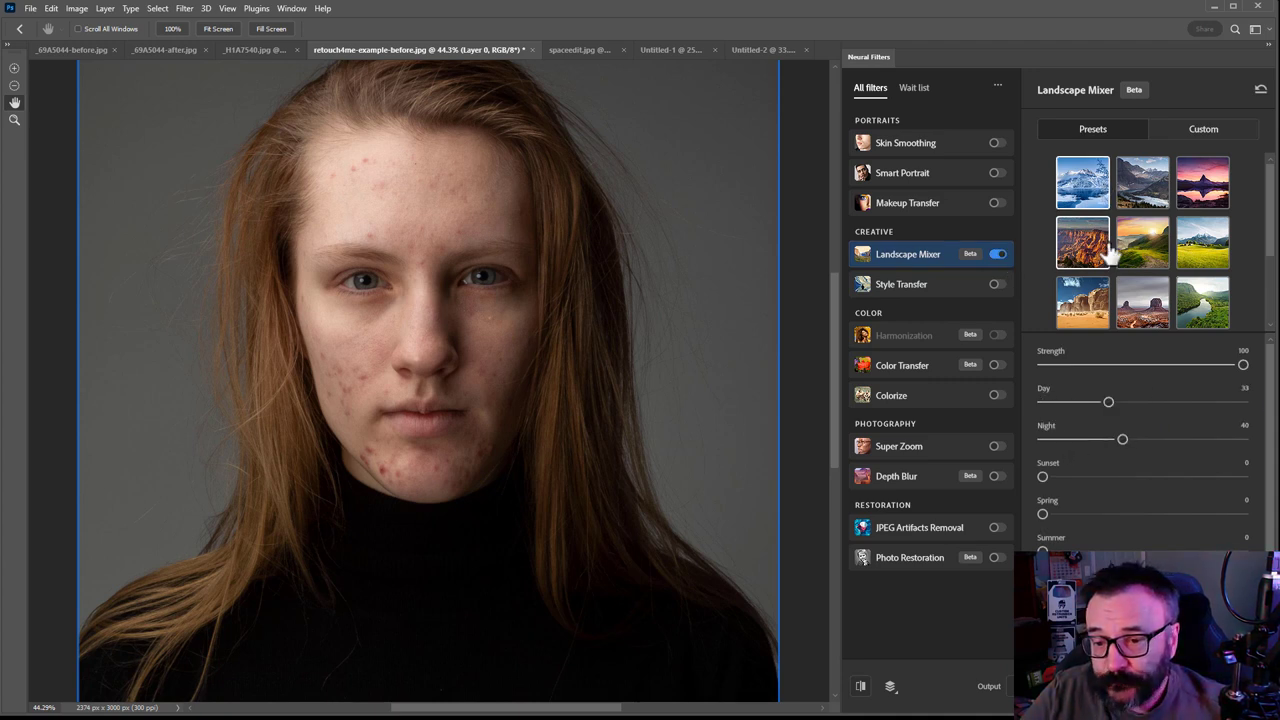
click(1095, 248)
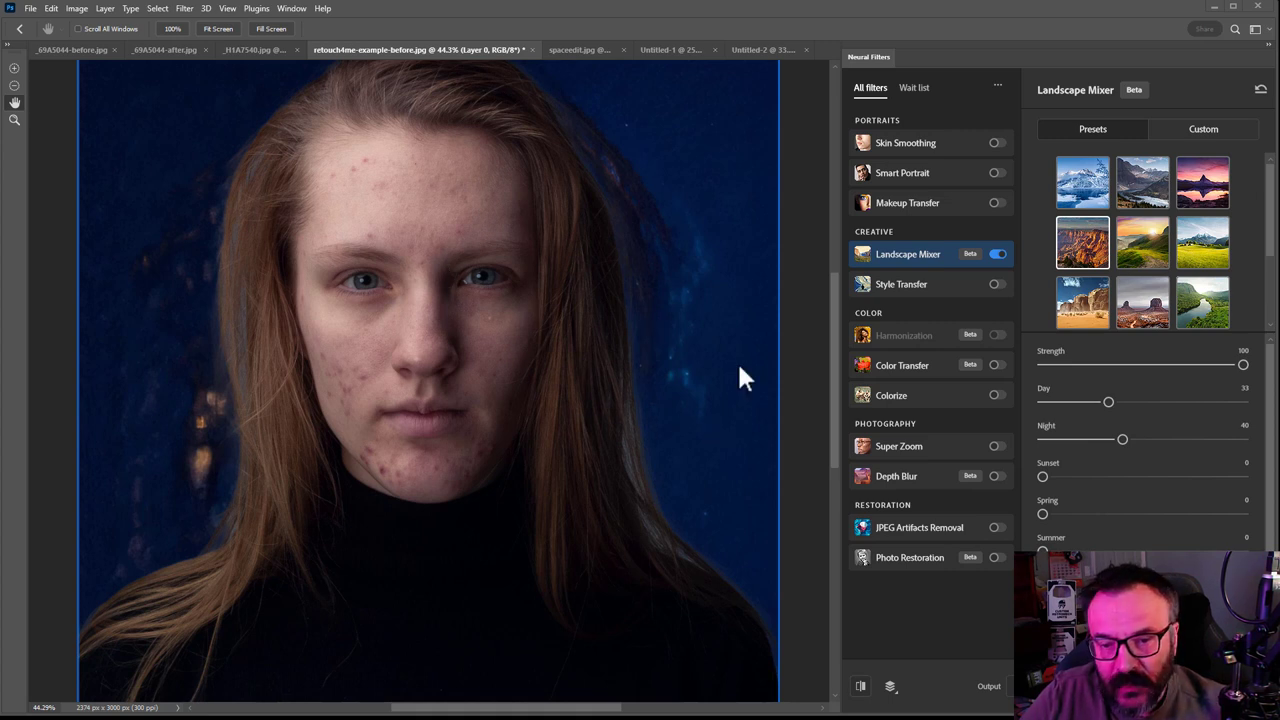
click(996, 255)
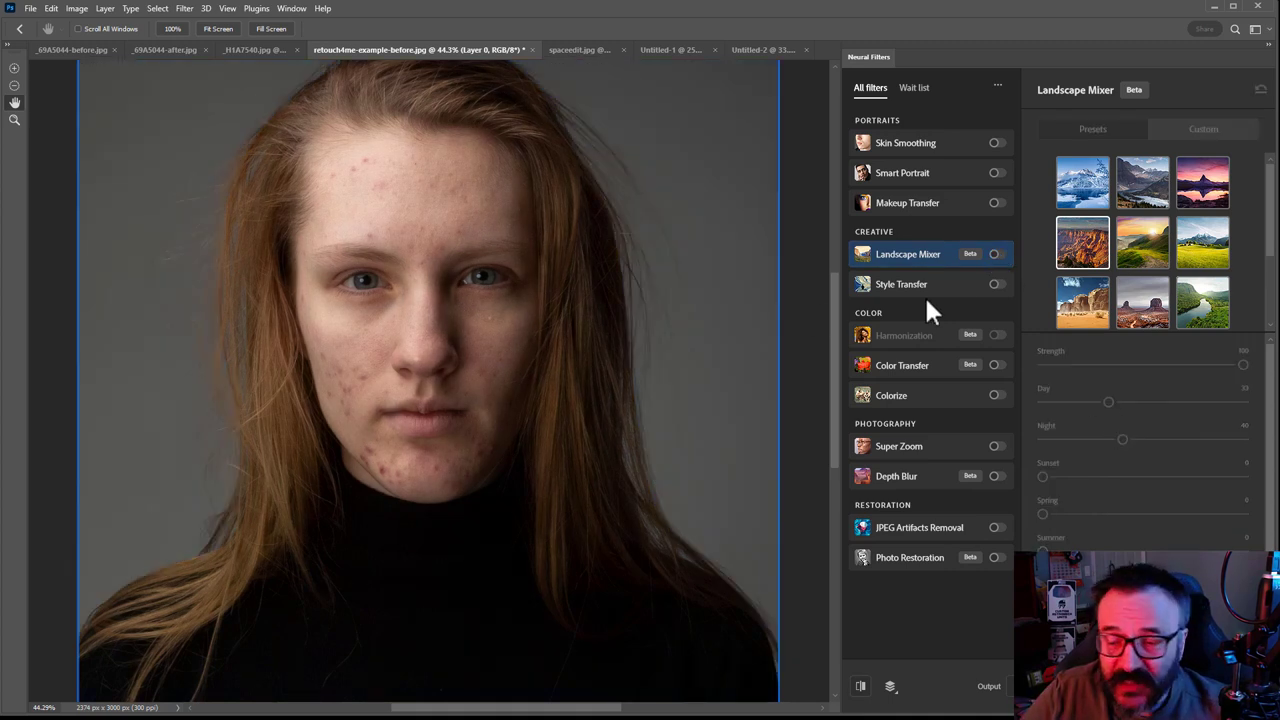
Try Style Transfer with the Scream-like and the blue mountain artist styles at Strength 20, and disable the filter.
click(996, 285)
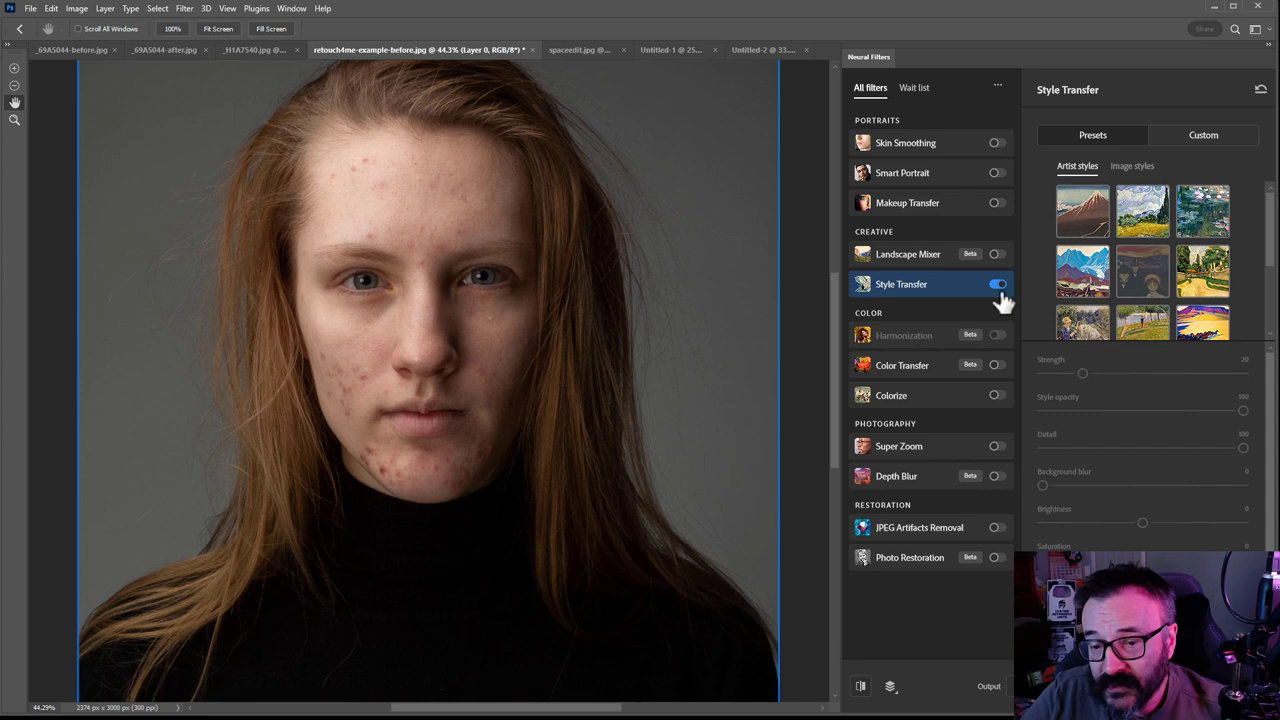
click(1145, 280)
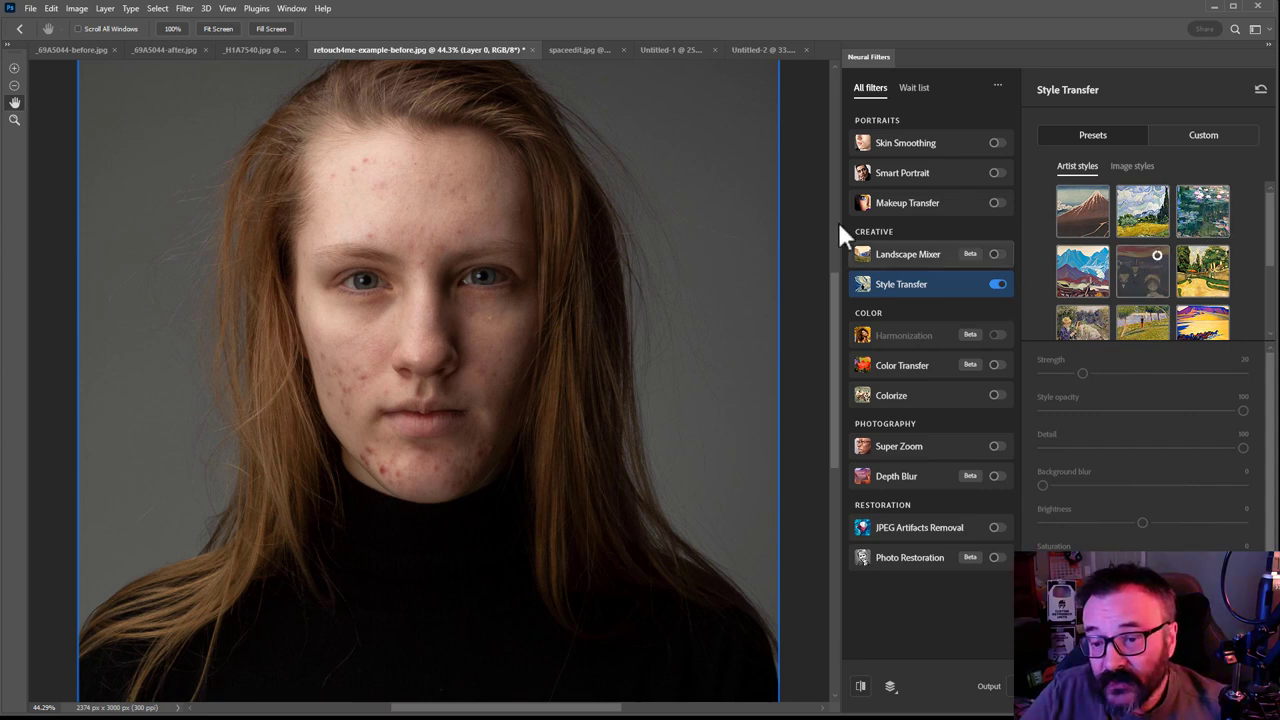
click(1082, 270)
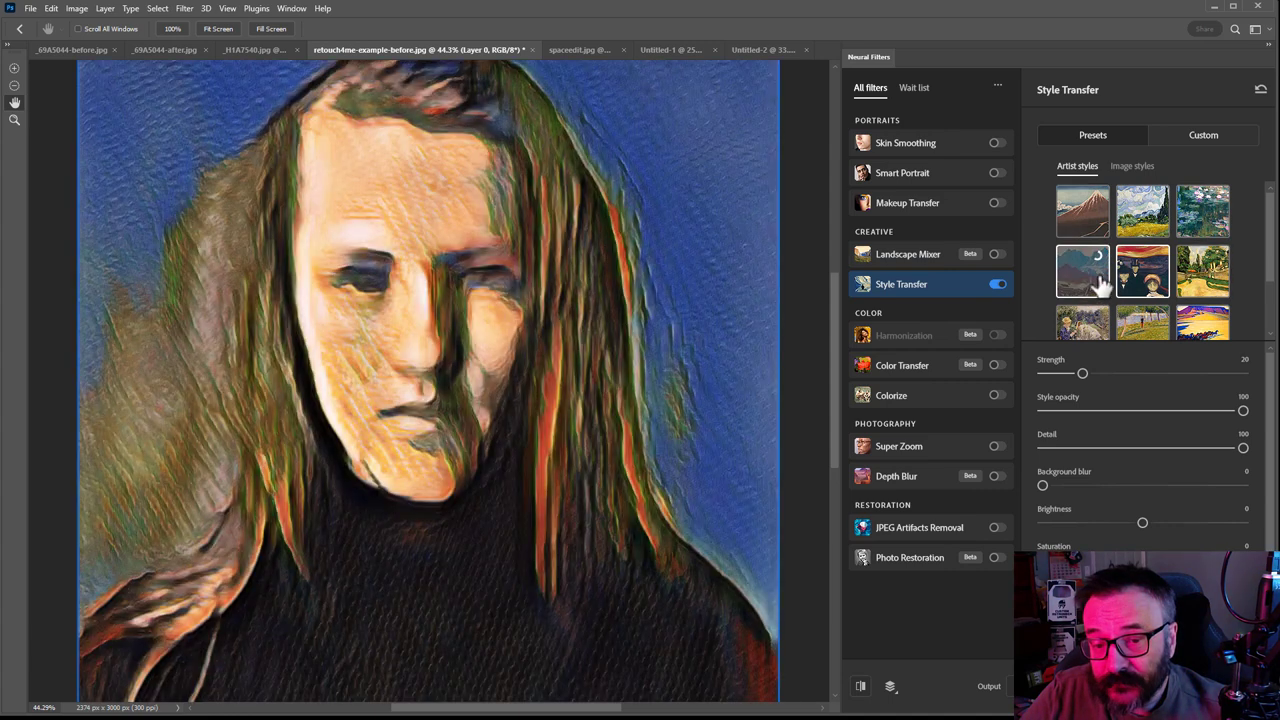
scroll(1150, 245, down, 1)
scroll(1150, 232, up, 1)
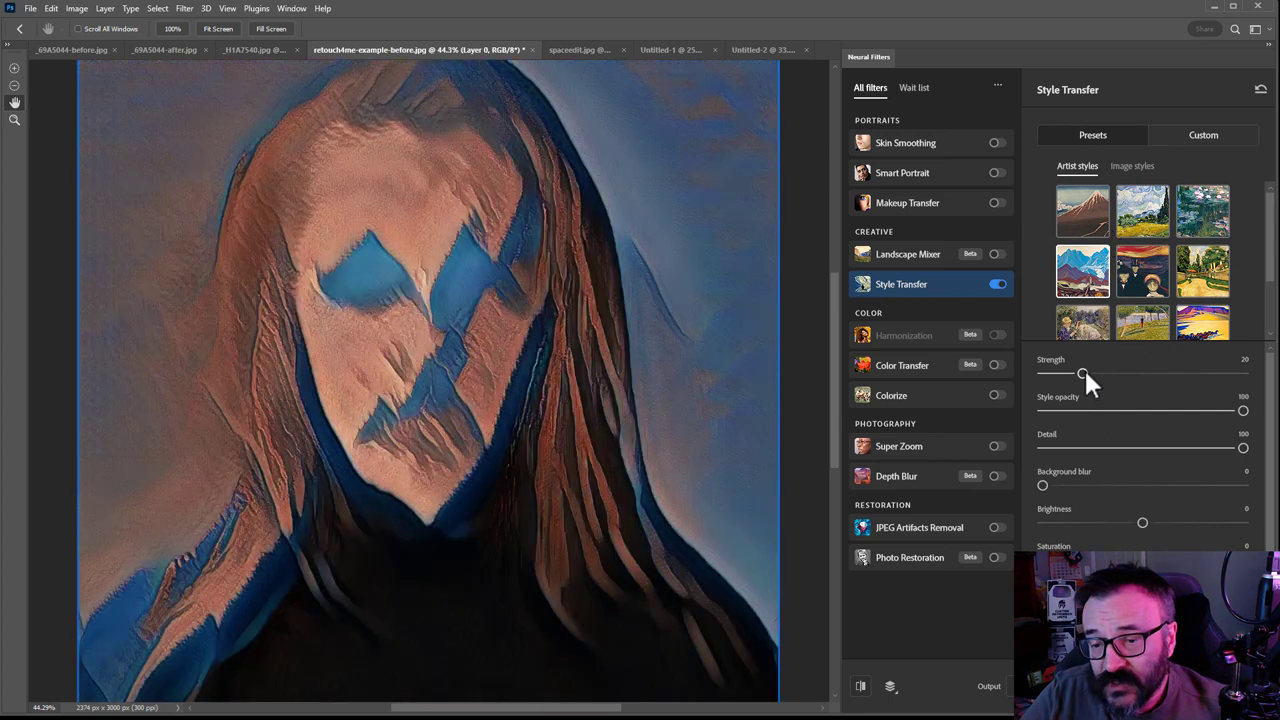
click(998, 285)
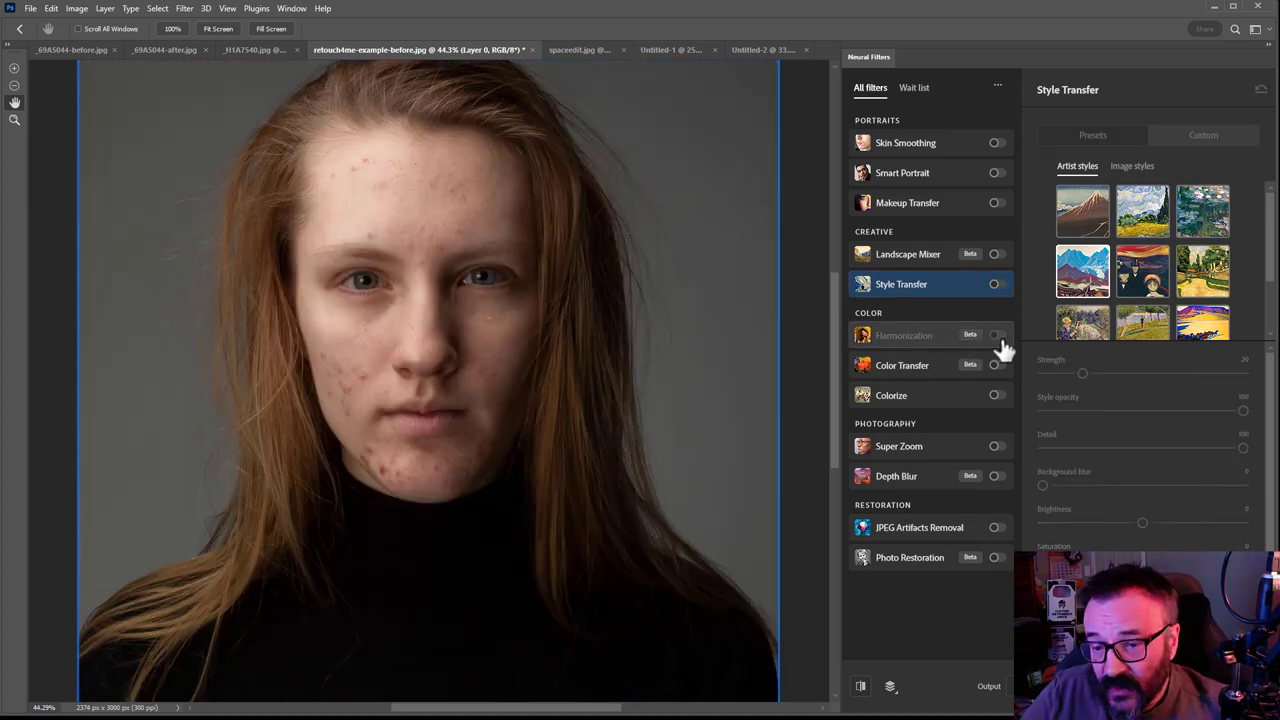
View the Harmonization settings, and try Color Transfer with the yellow flower preset before disabling it.
click(912, 338)
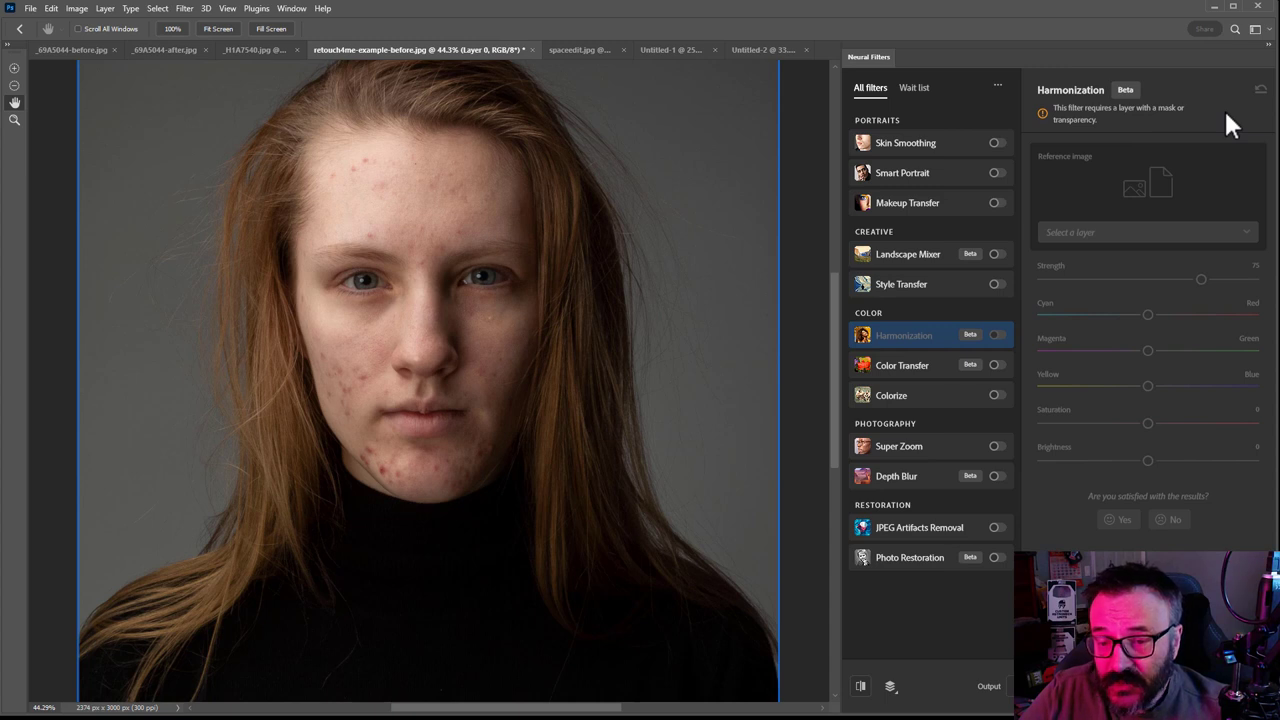
click(928, 378)
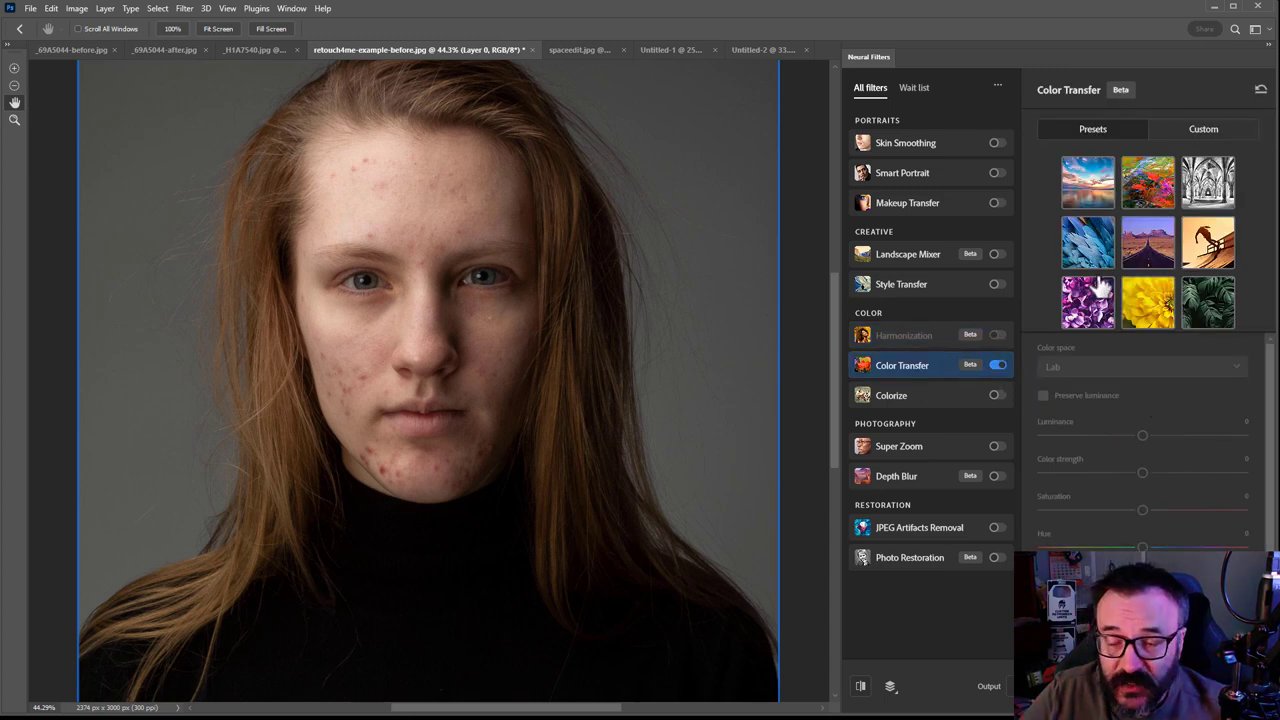
click(1108, 245)
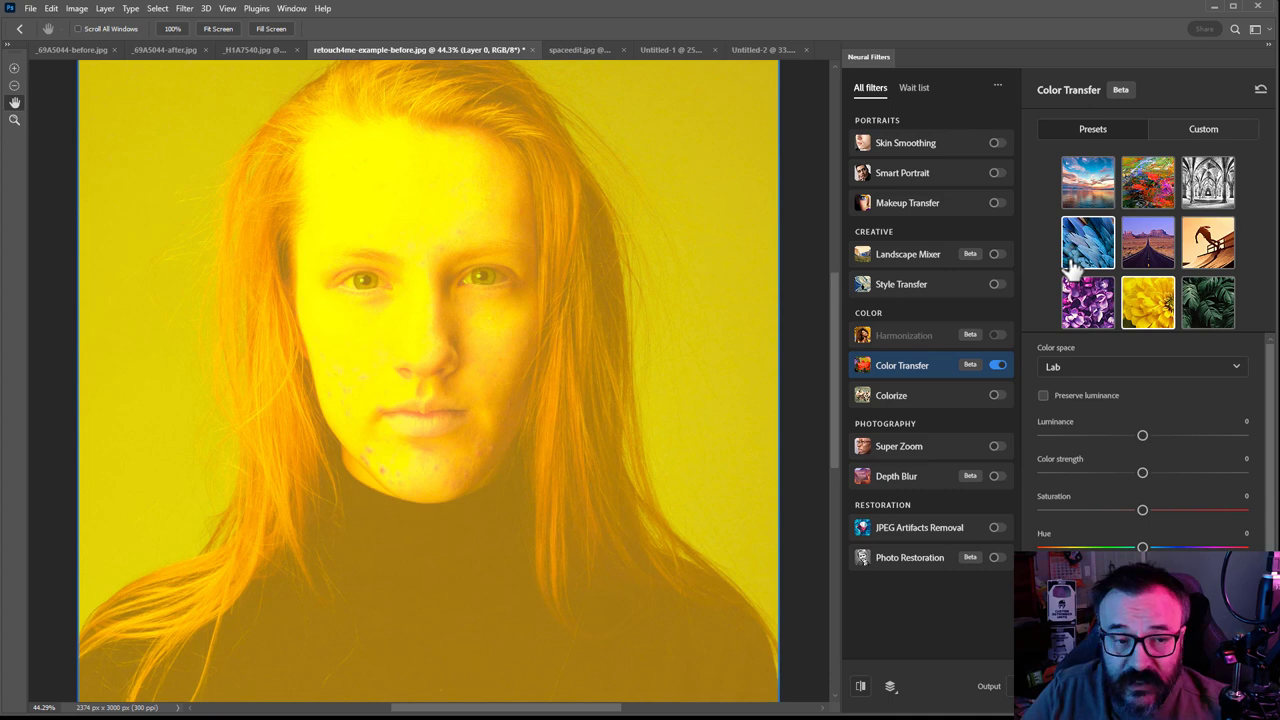
click(997, 365)
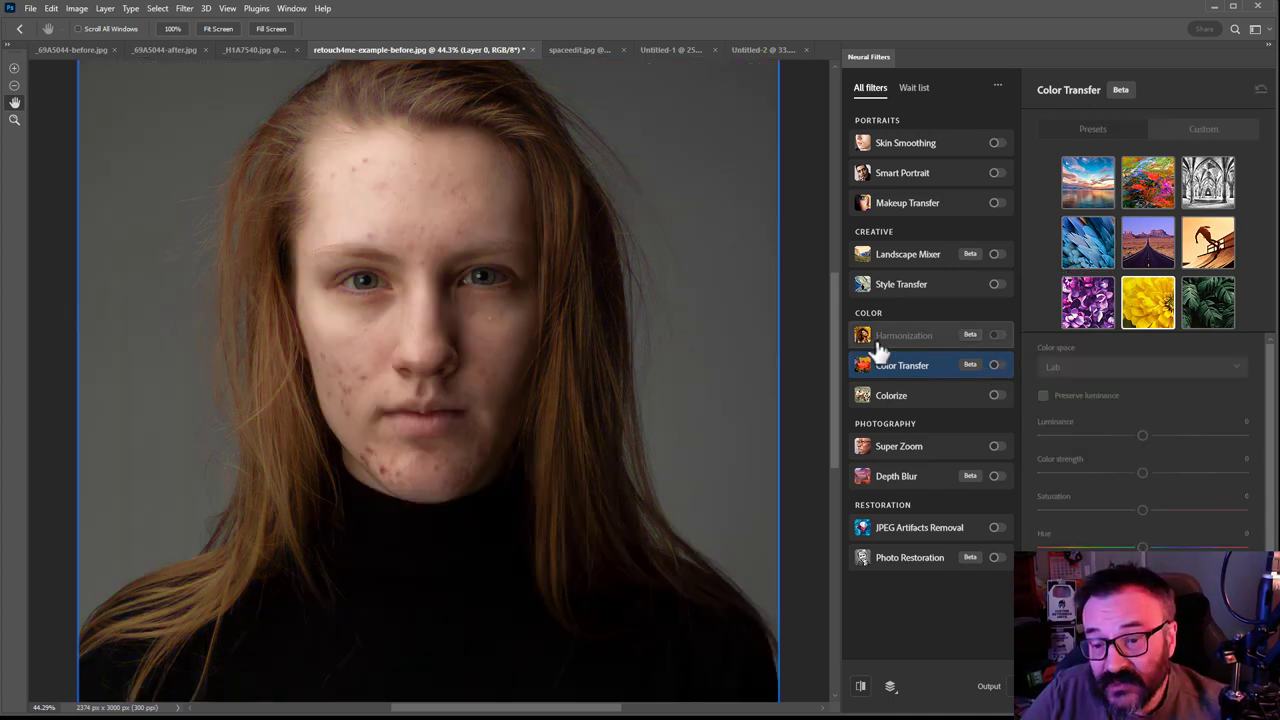
Leave Neural Filters without applying anything to the color portrait, and switch to the black-and-white portrait in Untitled-1.
mouse_move(879, 350)
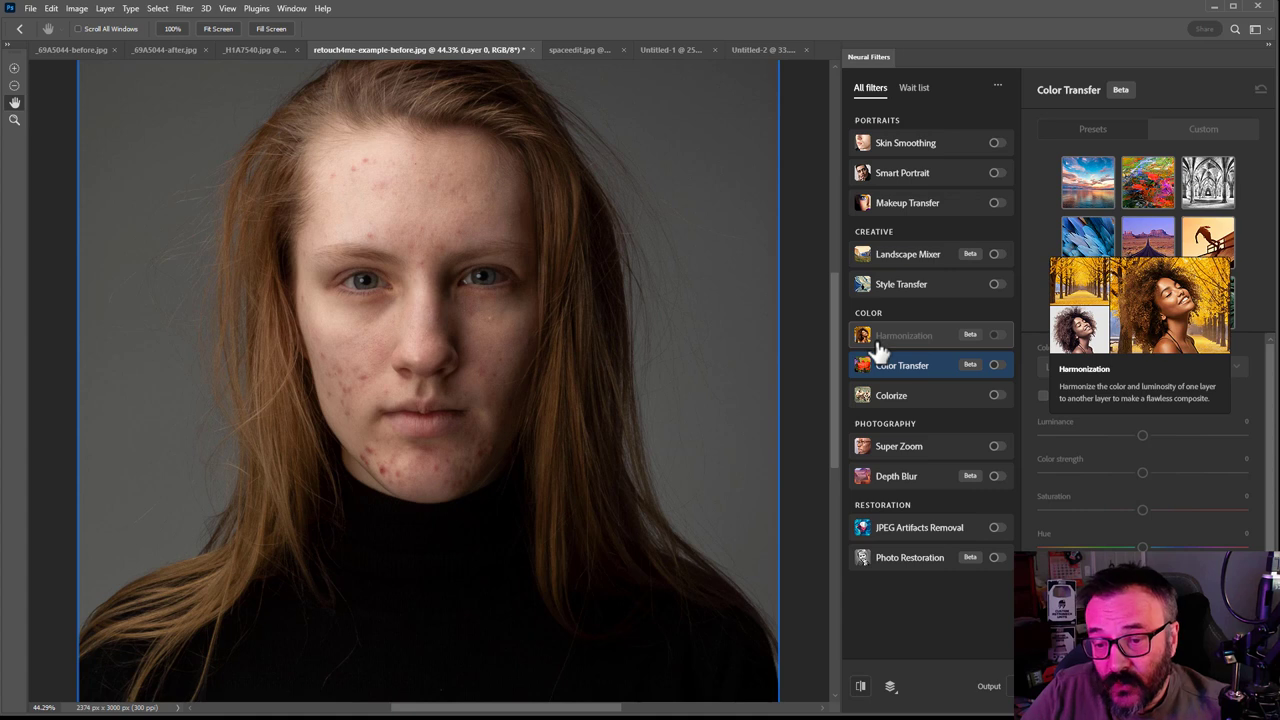
click(921, 401)
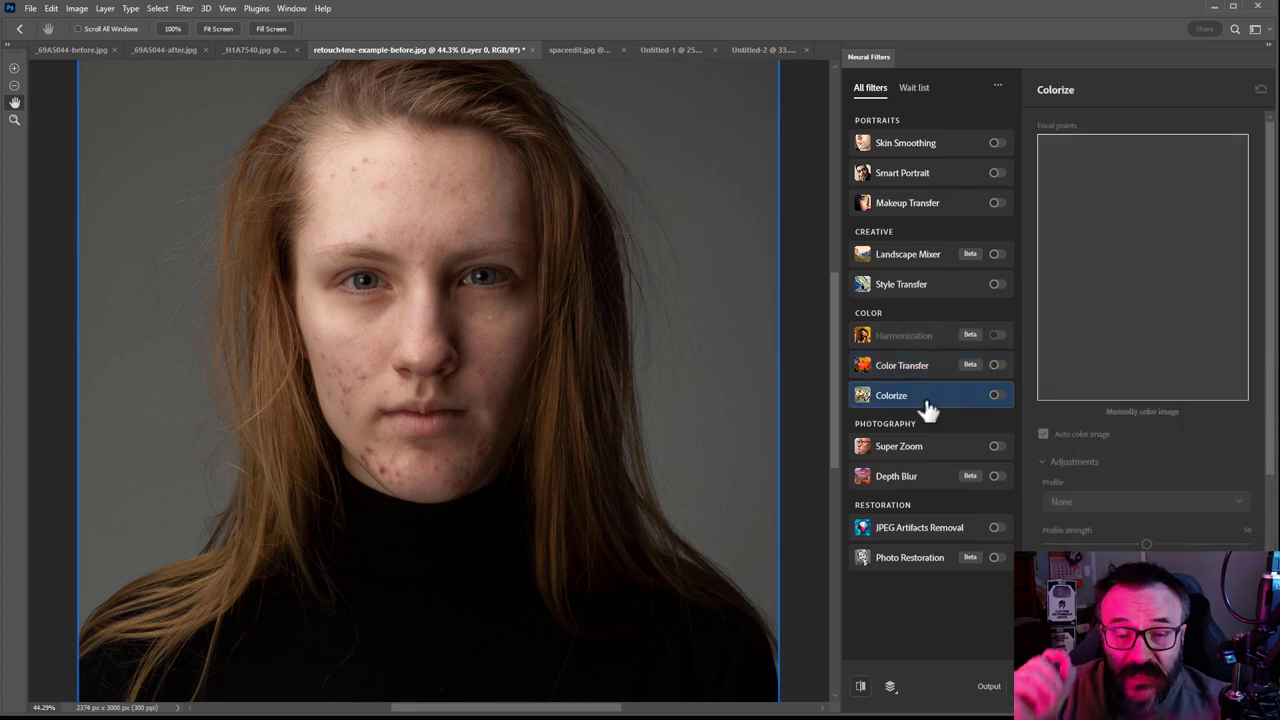
key(Escape)
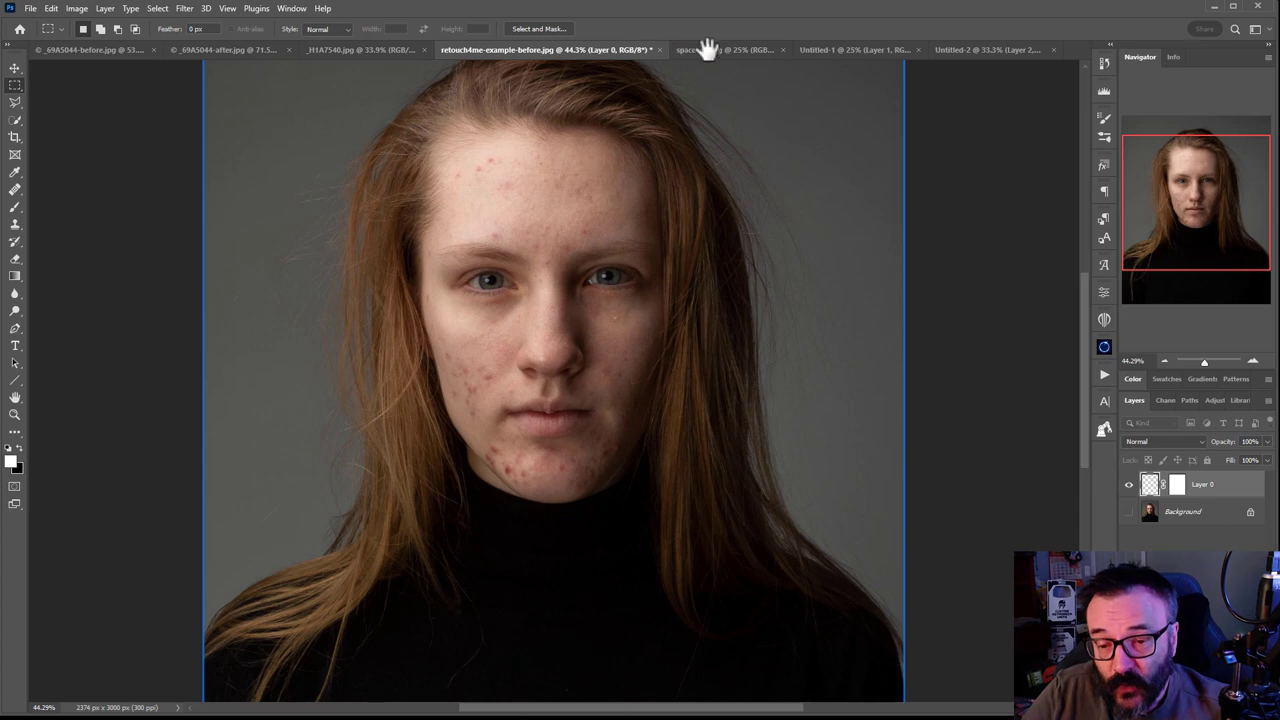
click(710, 49)
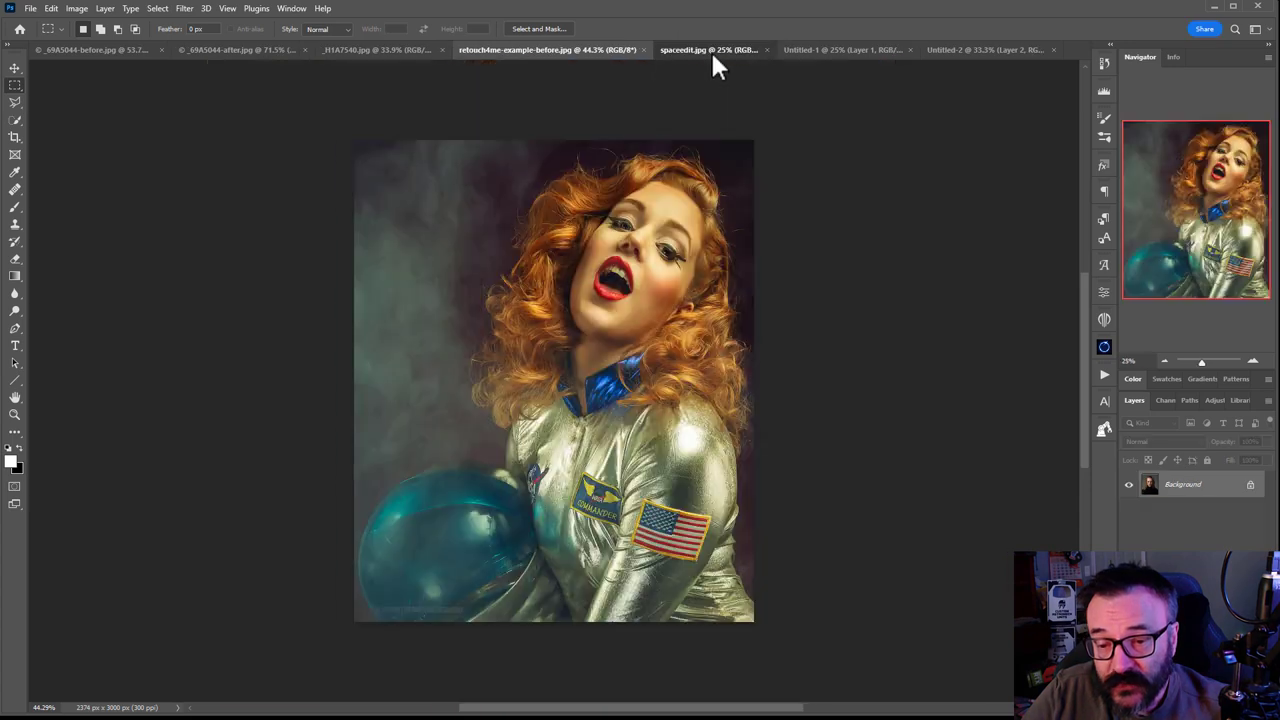
click(826, 50)
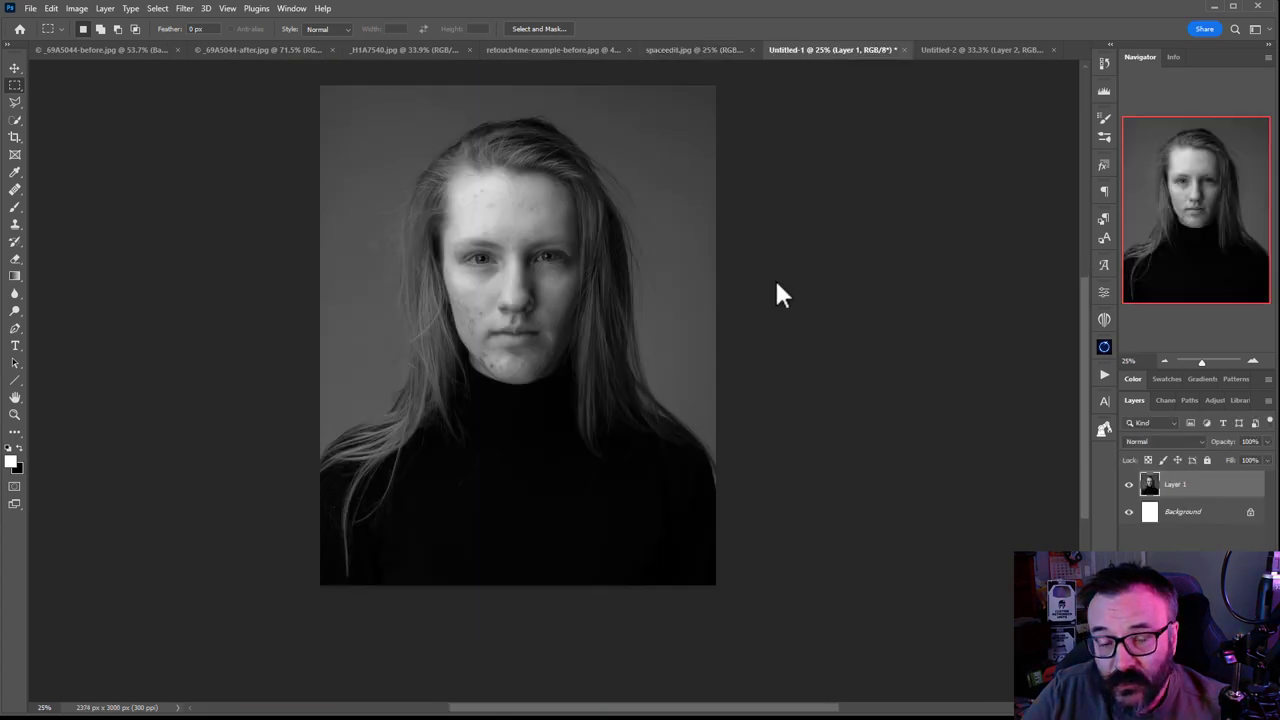
click(421, 47)
click(536, 49)
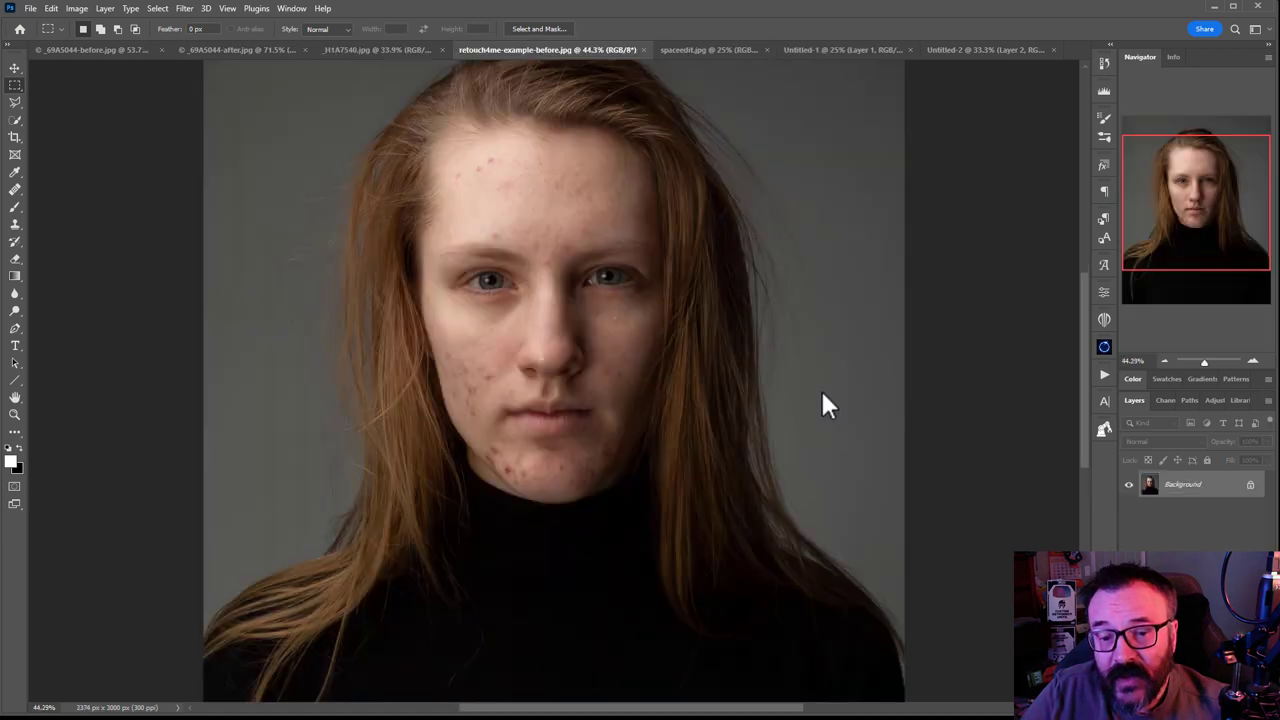
click(837, 49)
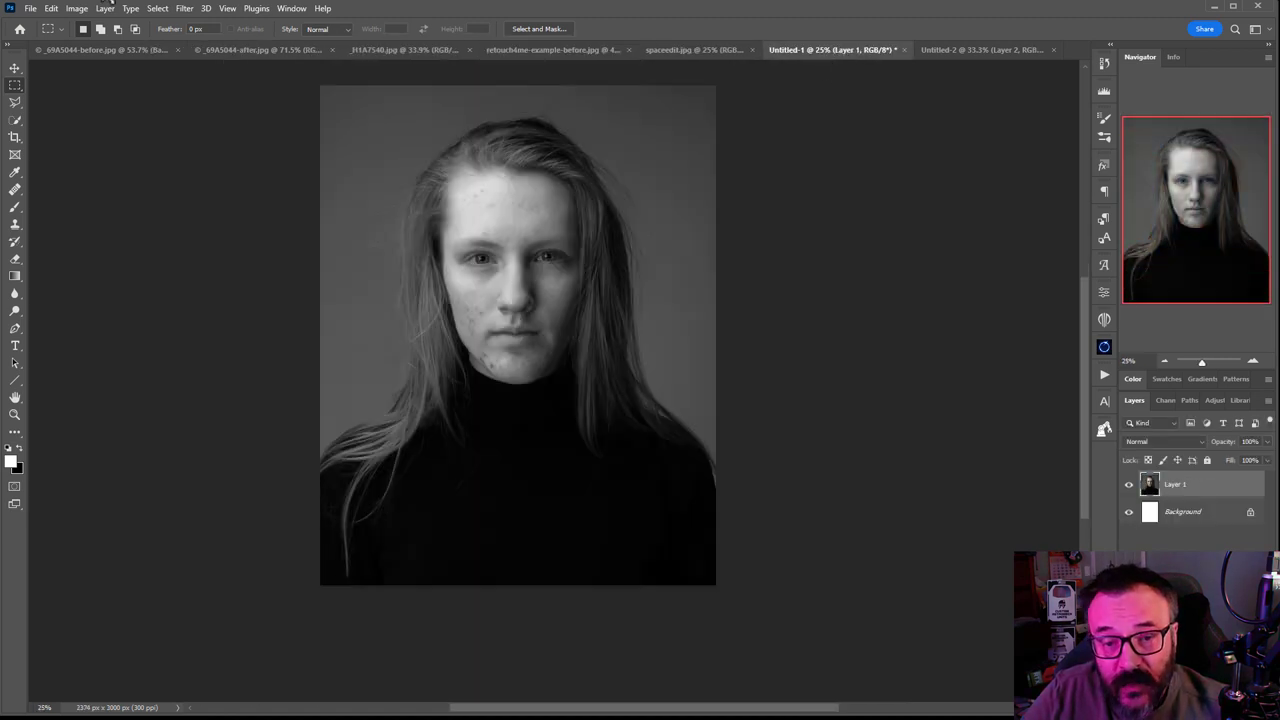
Open Neural Filters for the black-and-white portrait and enable Colorize with automatic coloring.
click(78, 8)
mouse_move(100, 44)
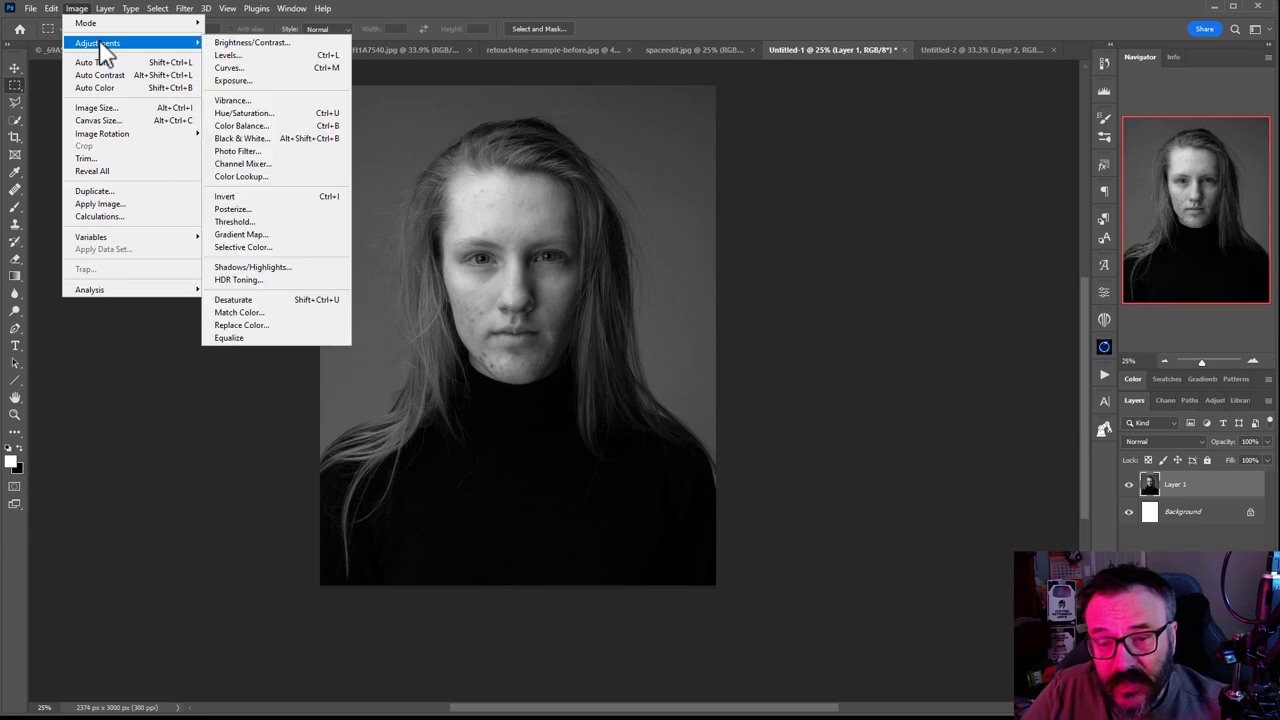
mouse_move(192, 12)
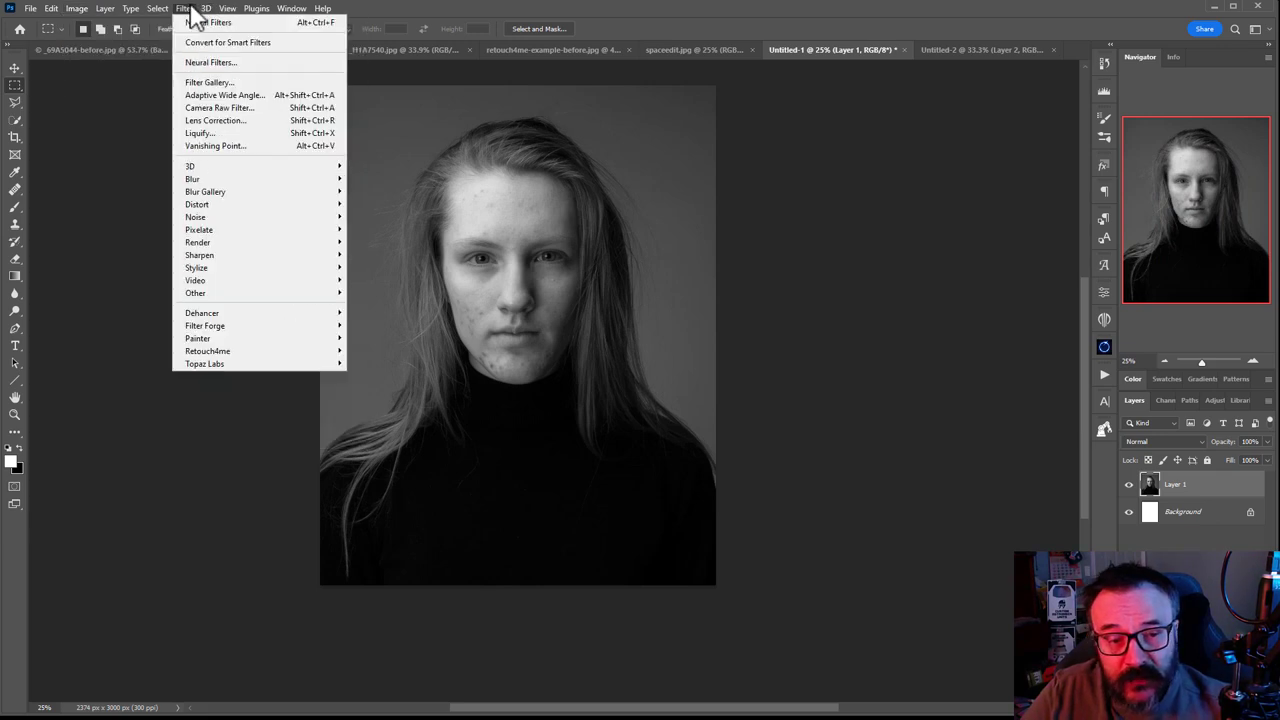
click(208, 63)
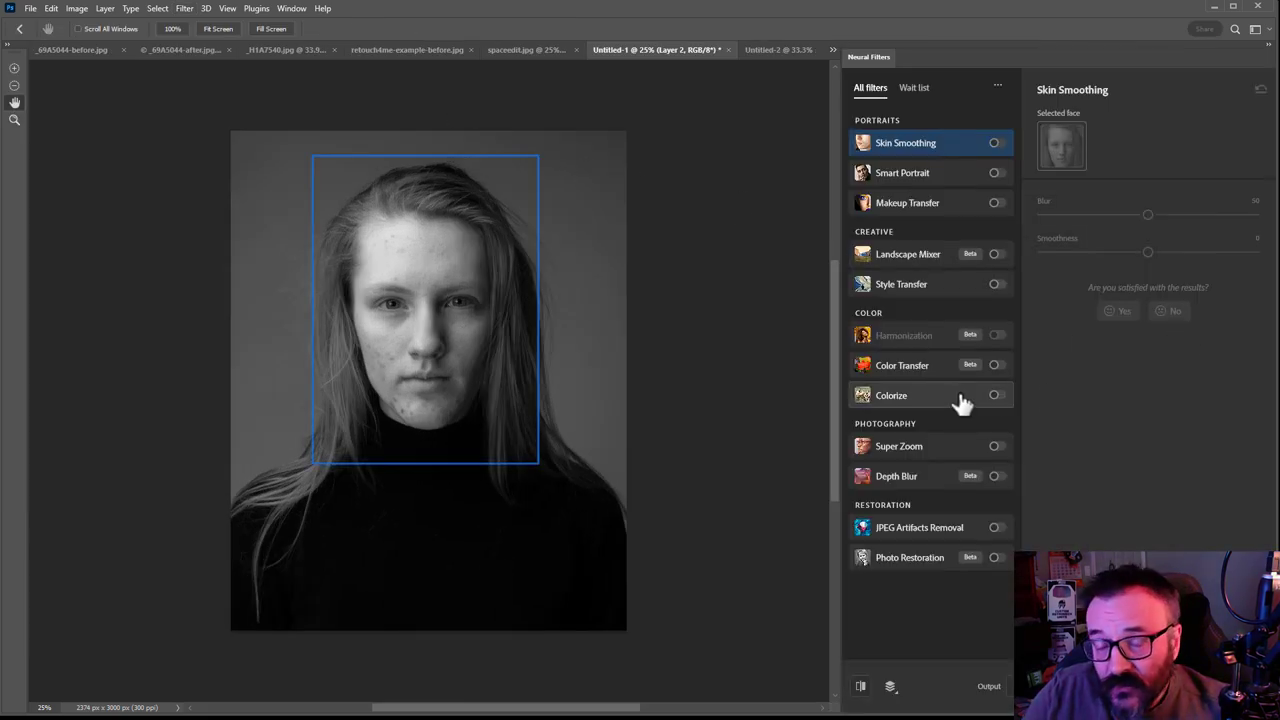
click(997, 395)
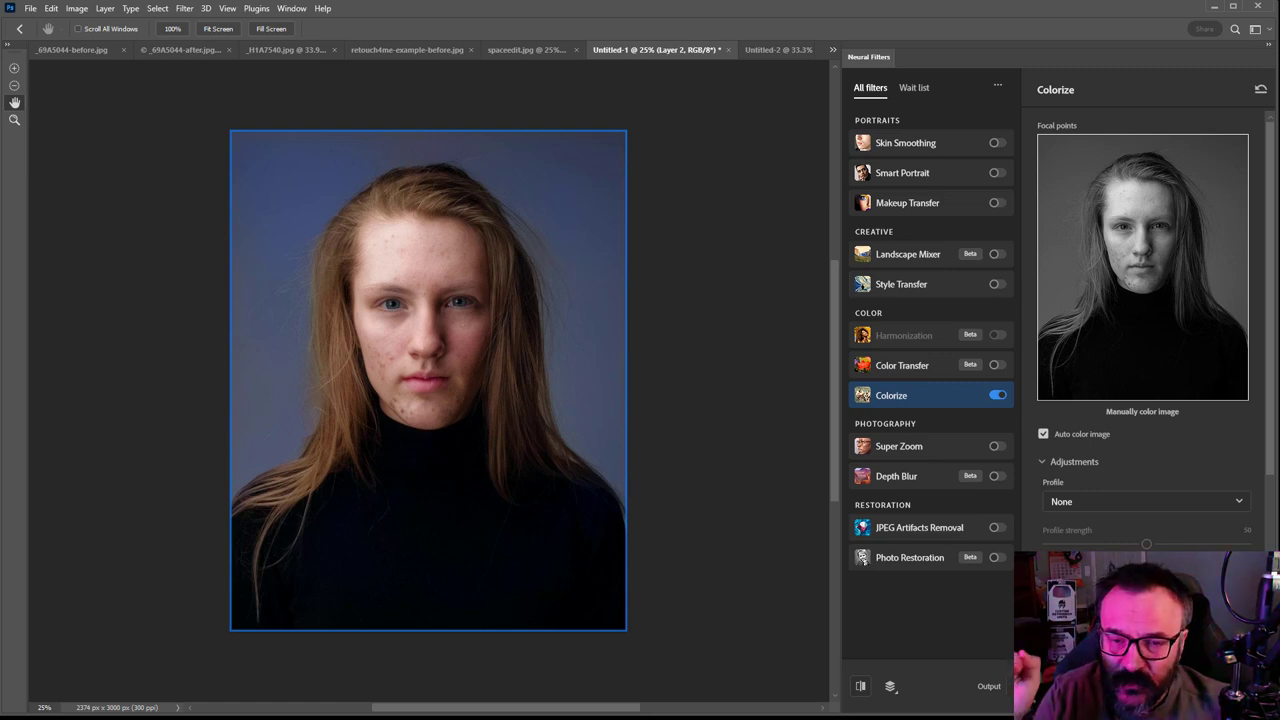
Try shifting the colorized portrait's tones with Cyan/Red and Yellow/Blue at -4, and turn Colorize off.
scroll(1118, 518, down, 3)
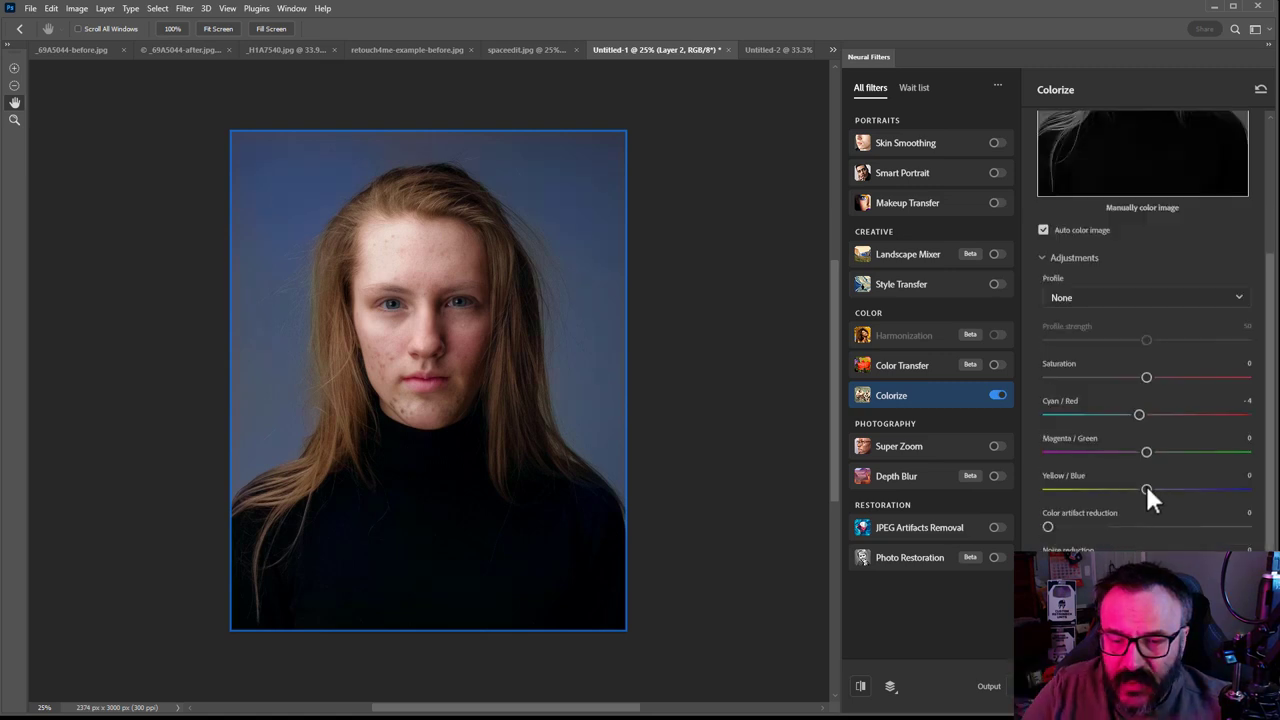
drag(1146, 490, 1139, 490)
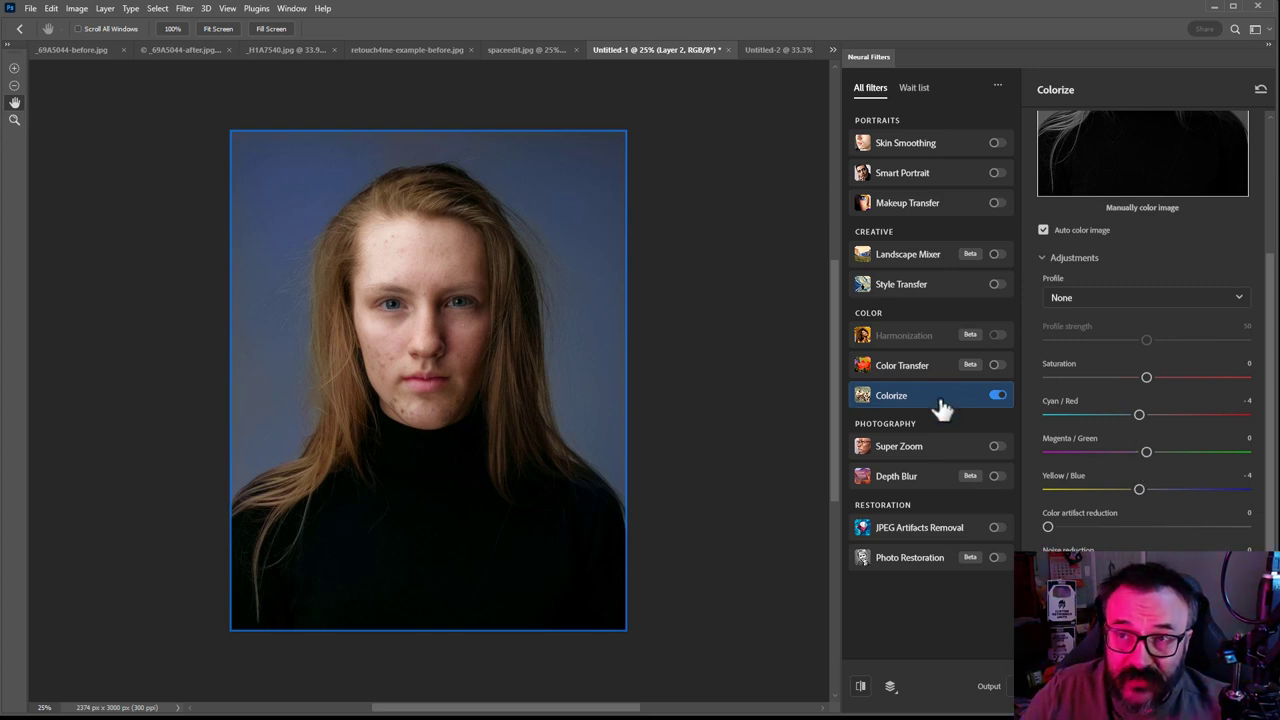
mouse_move(936, 398)
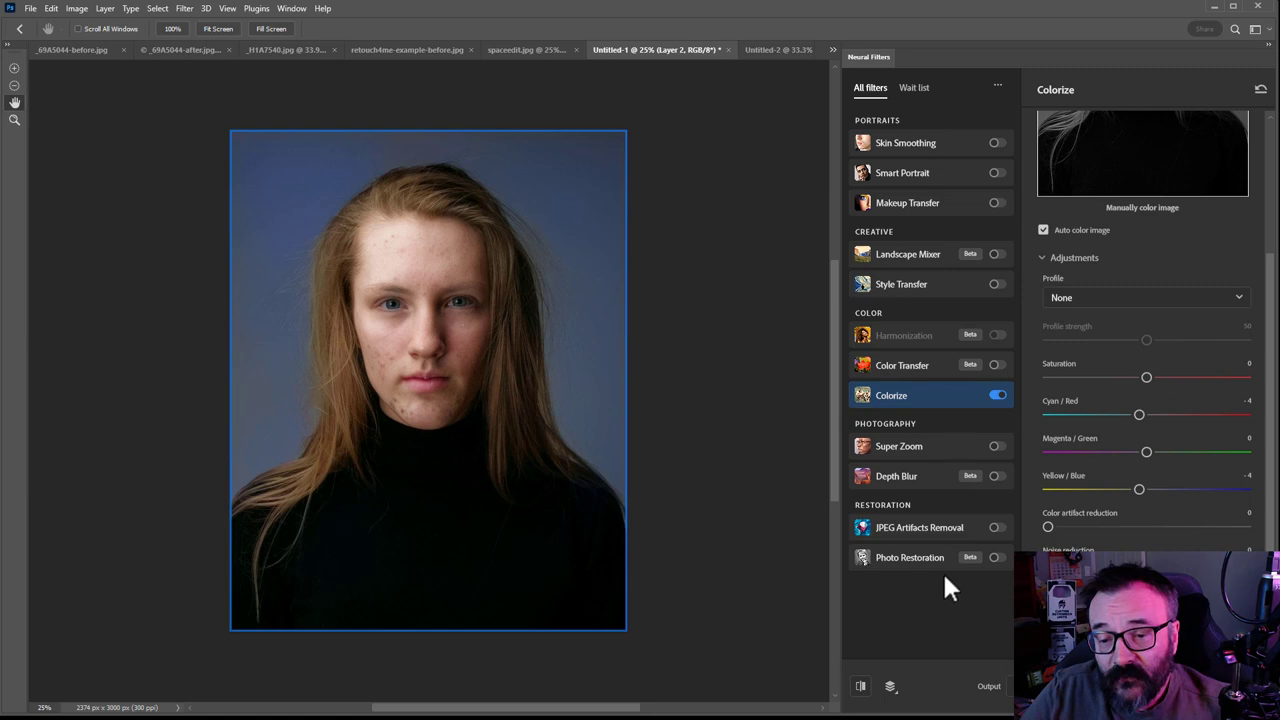
click(997, 397)
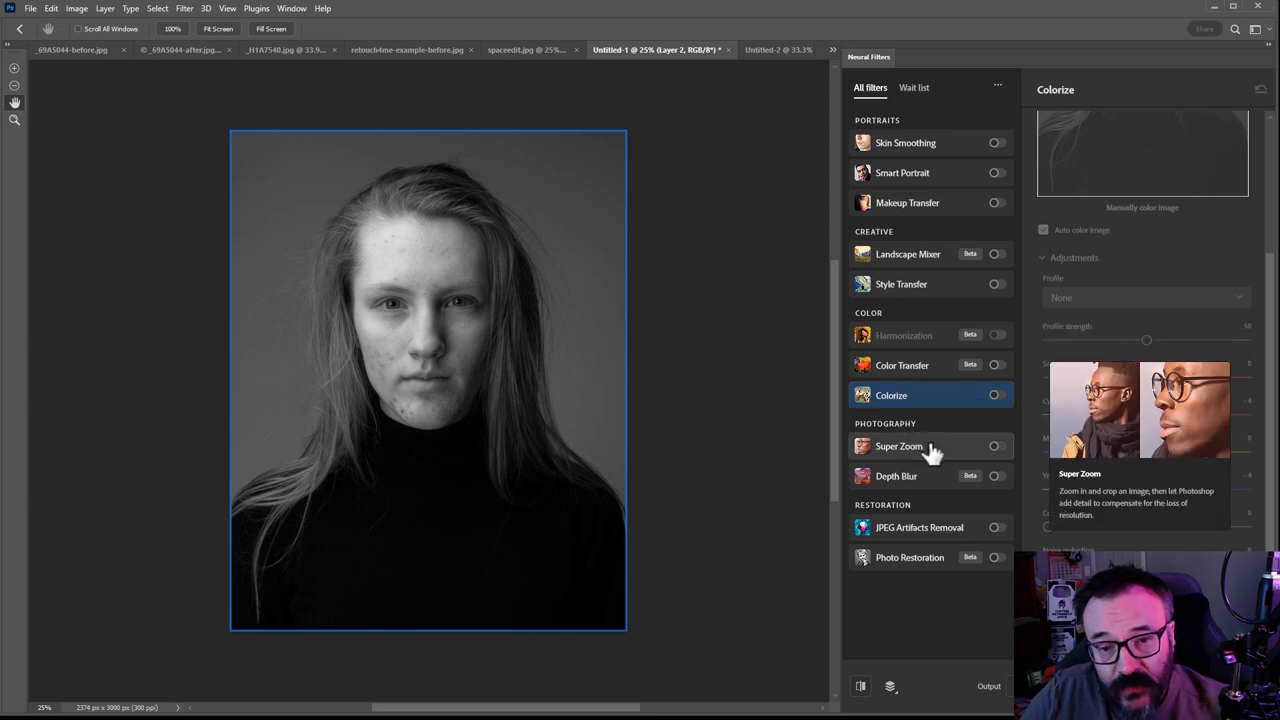
Try Super Zoom on the black-and-white portrait, inspecting the skin and eye detail up close before turning it off.
click(978, 450)
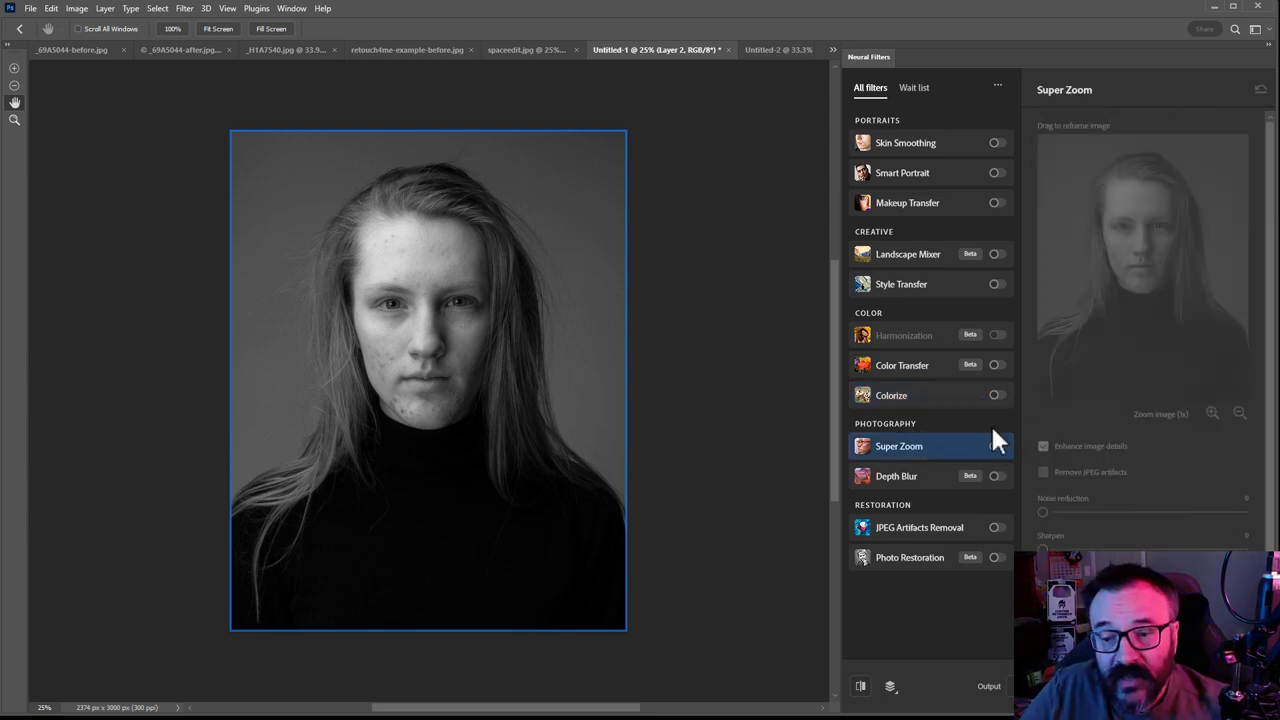
click(994, 447)
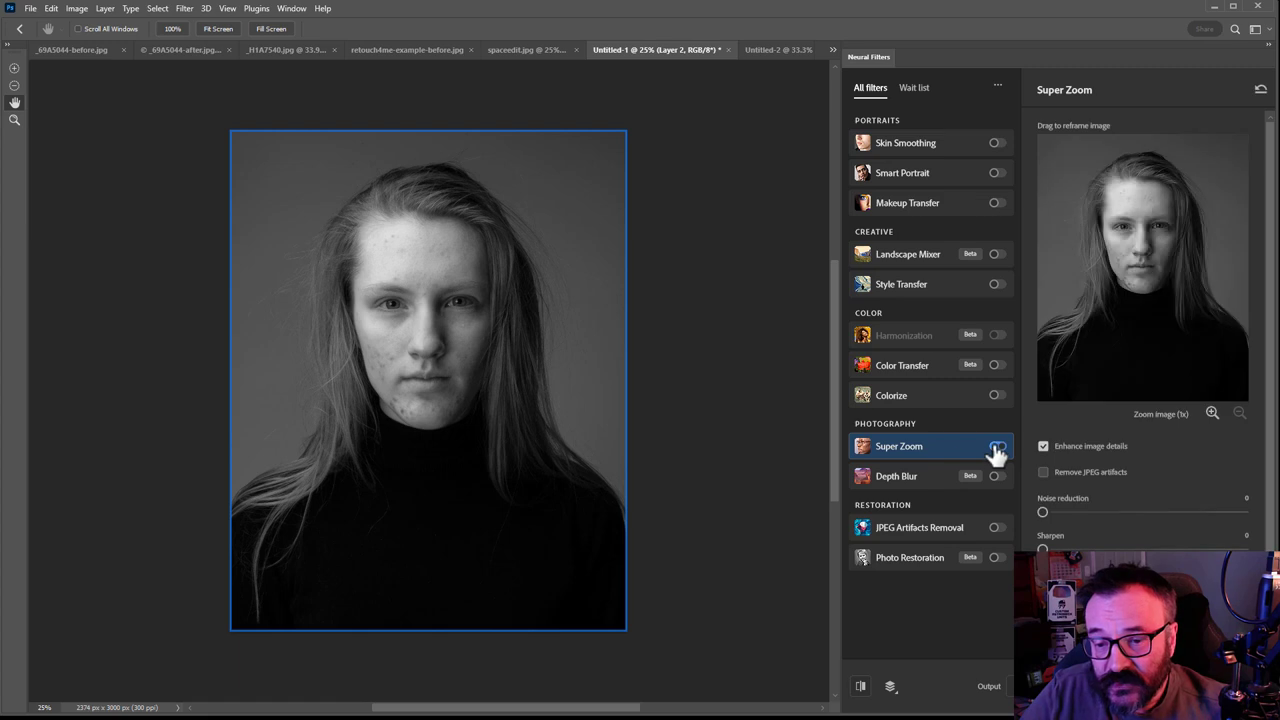
scroll(430, 328, up, 6)
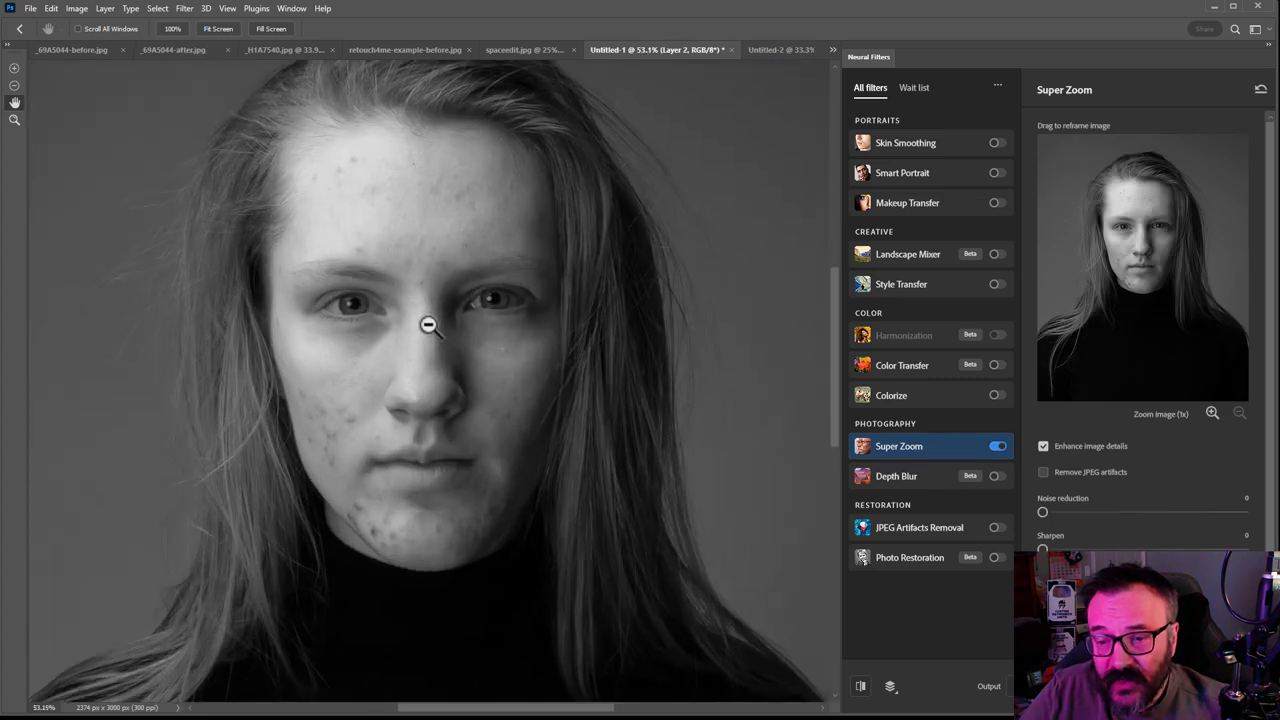
scroll(428, 325, up, 5)
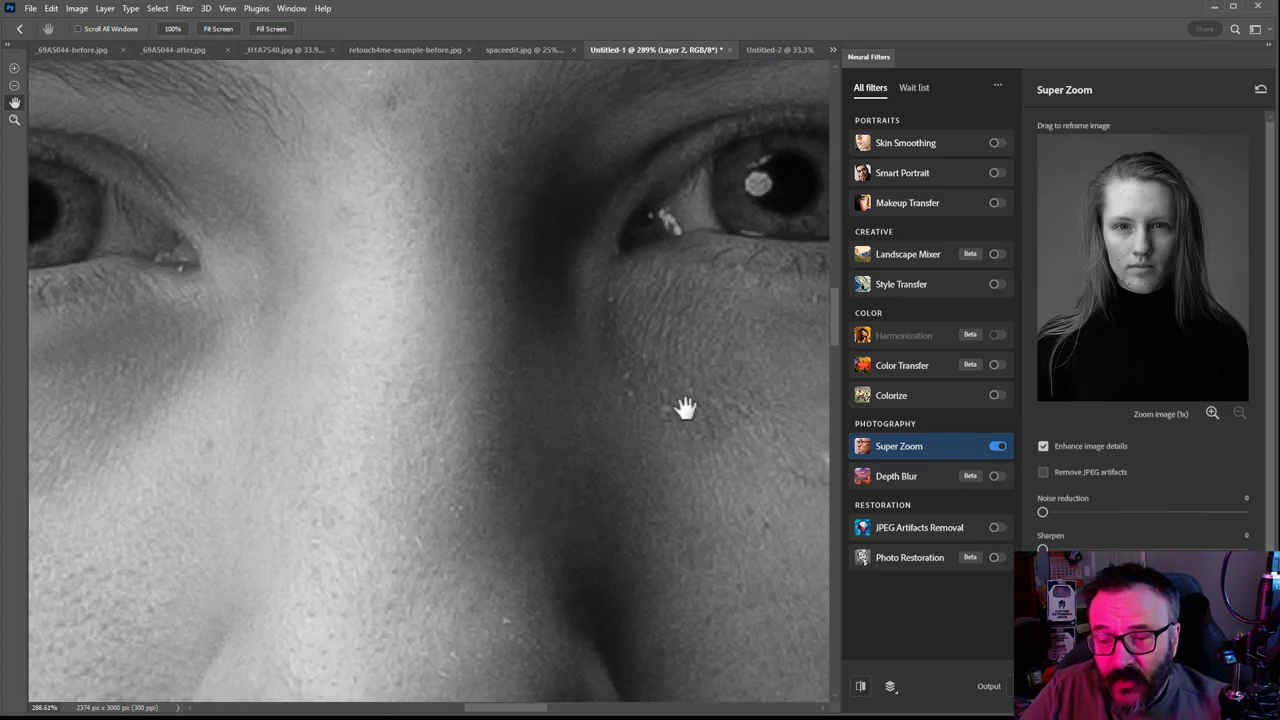
drag(361, 318, 656, 428)
scroll(486, 371, down, 4)
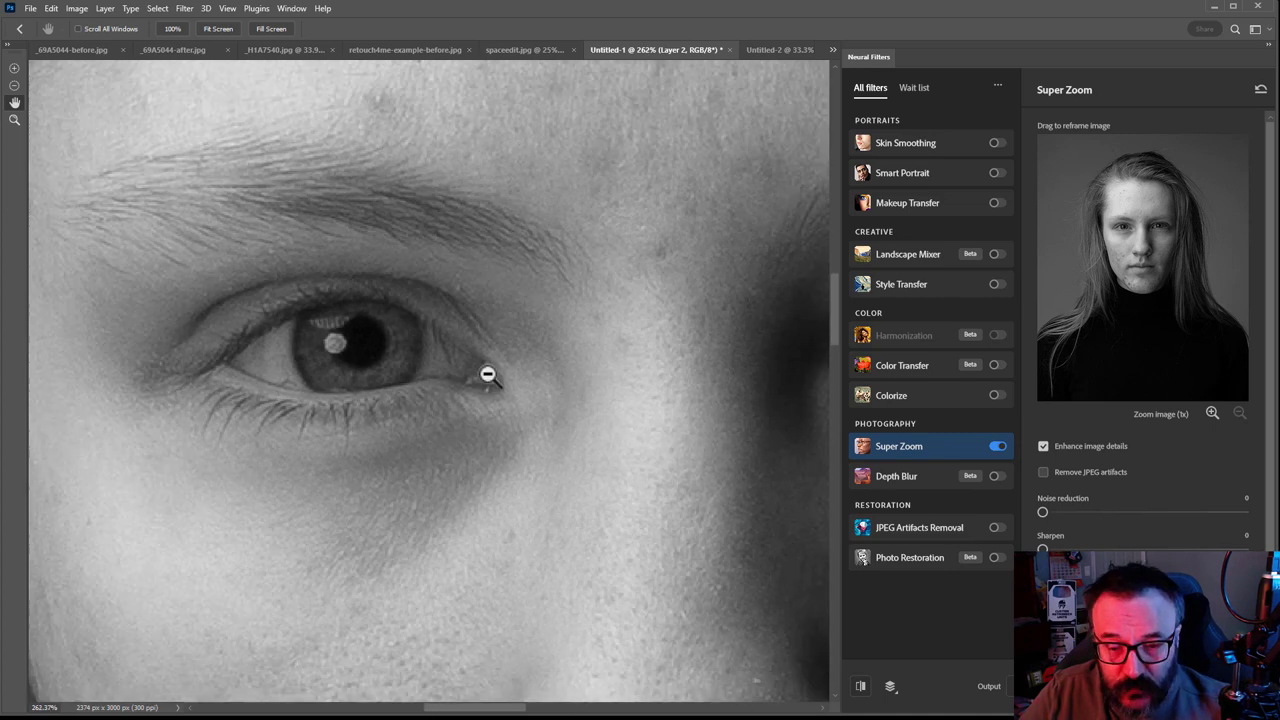
scroll(487, 374, down, 2)
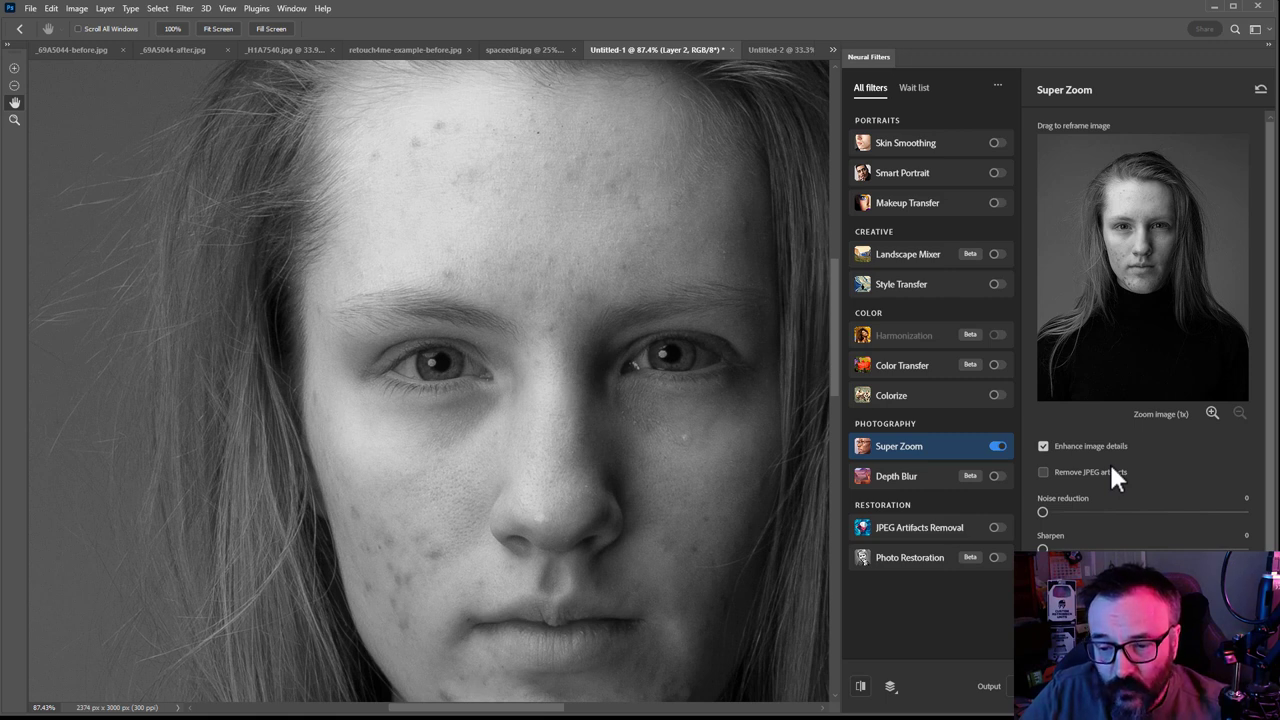
click(997, 444)
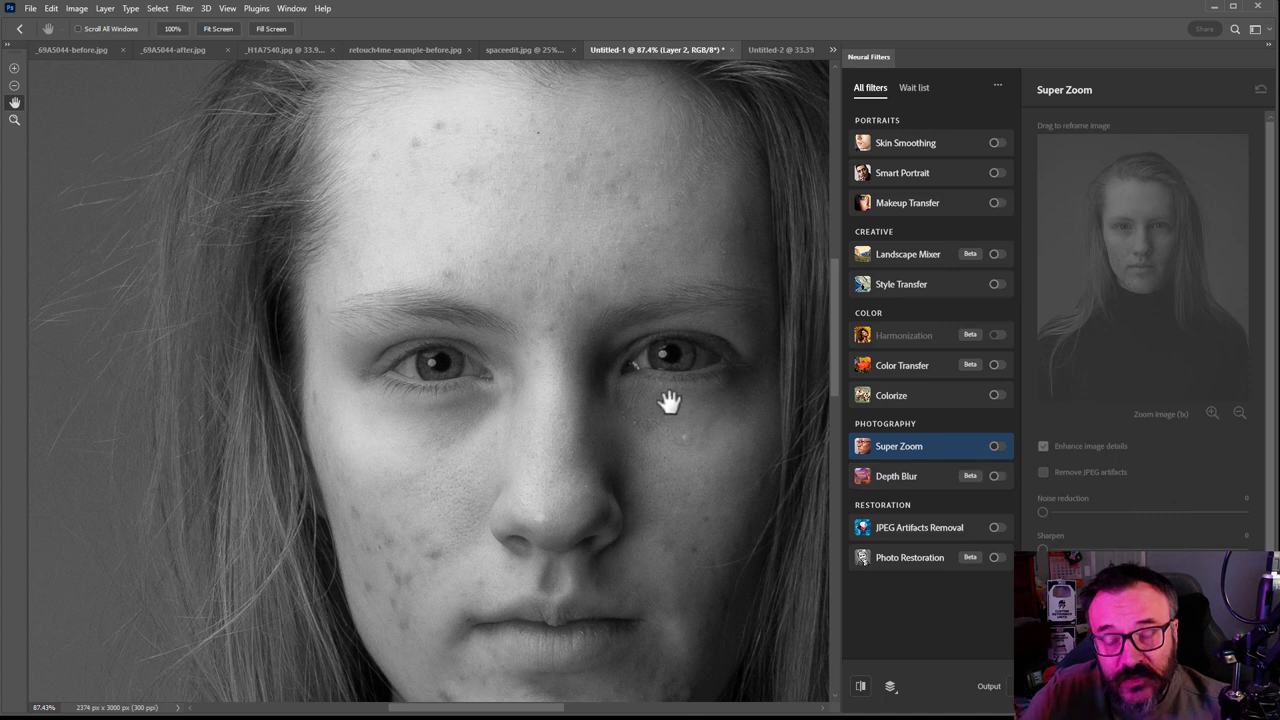
drag(669, 402, 597, 371)
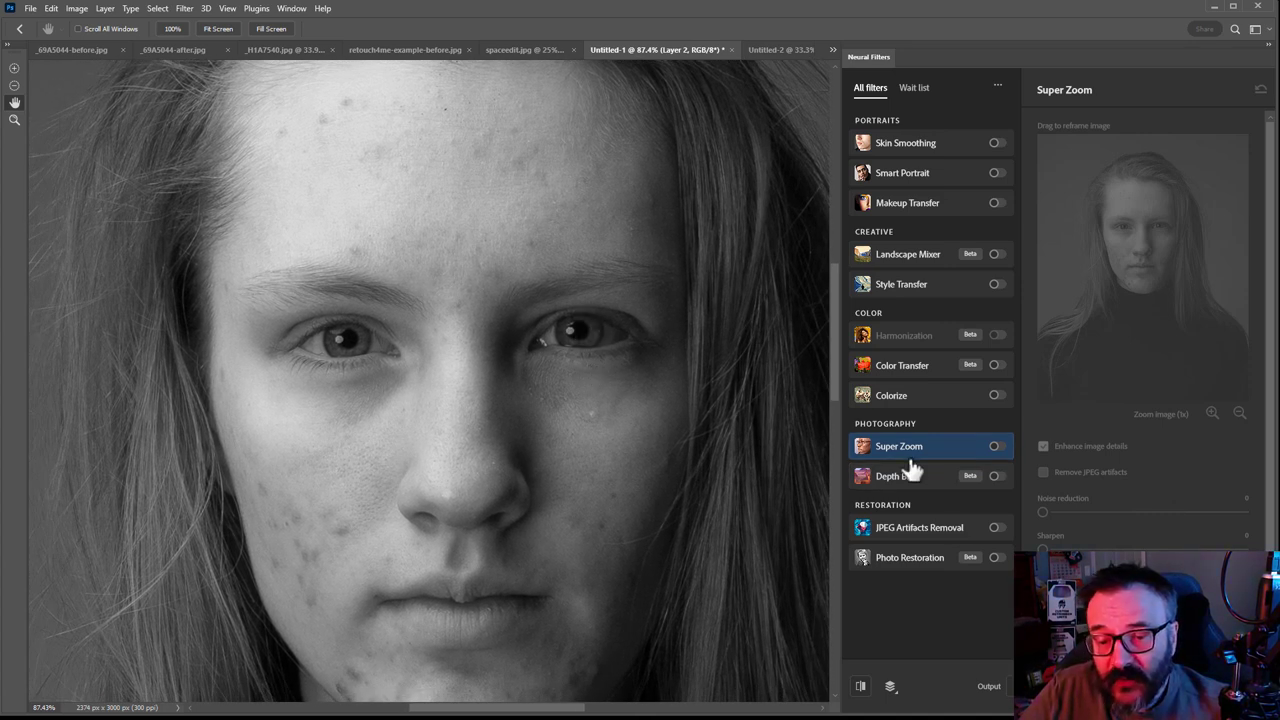
Try Depth Blur with Focus subject on, review its blur and haze settings, and disable the filter.
click(997, 475)
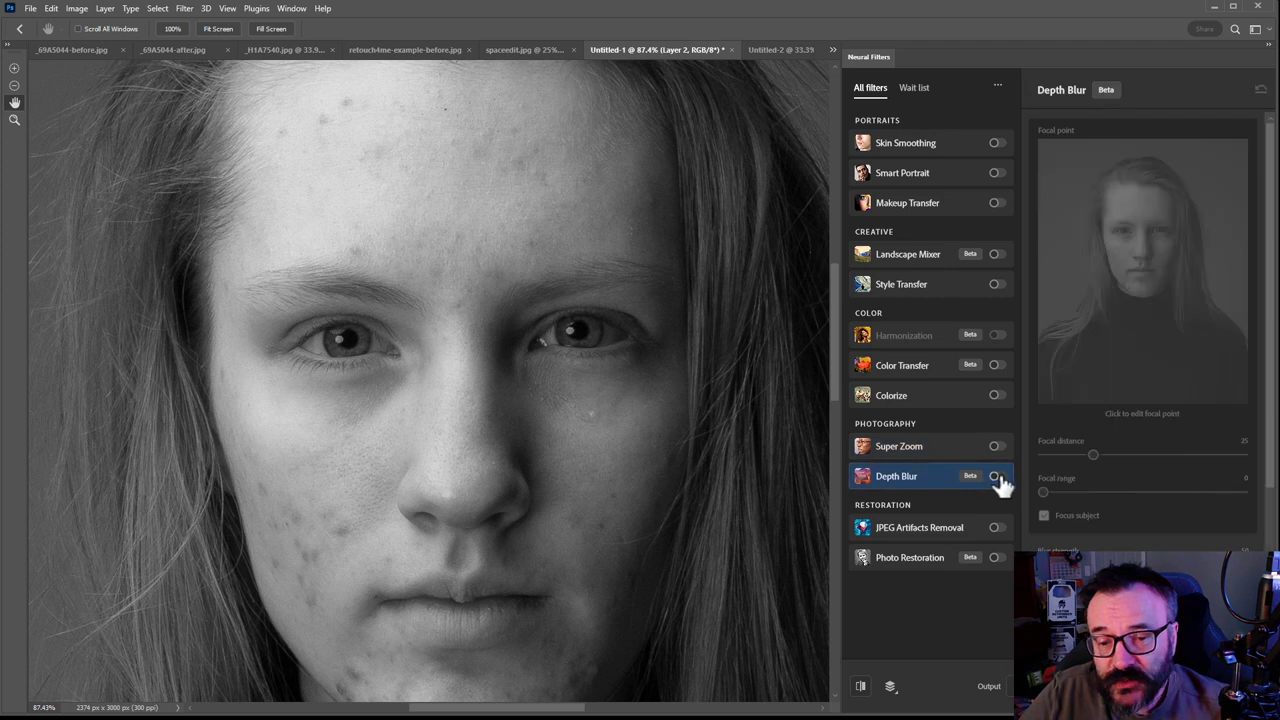
click(997, 476)
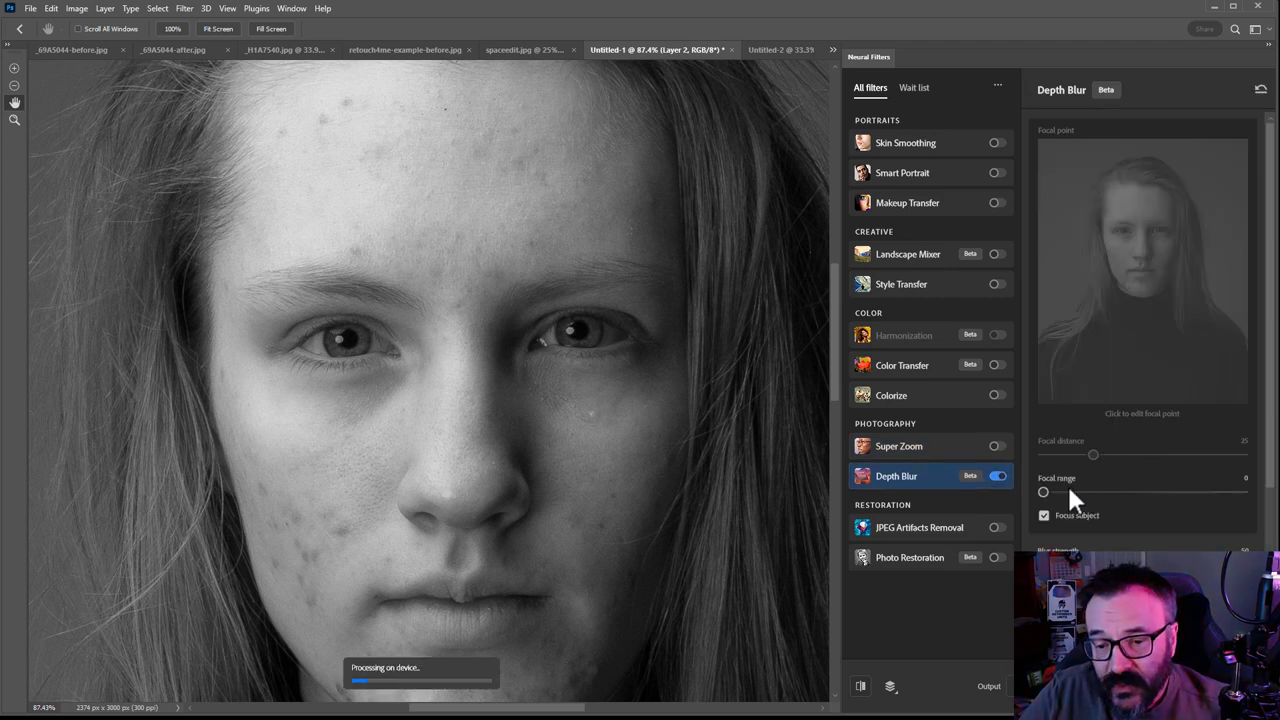
scroll(1079, 483, down, 3)
scroll(385, 325, up, 1)
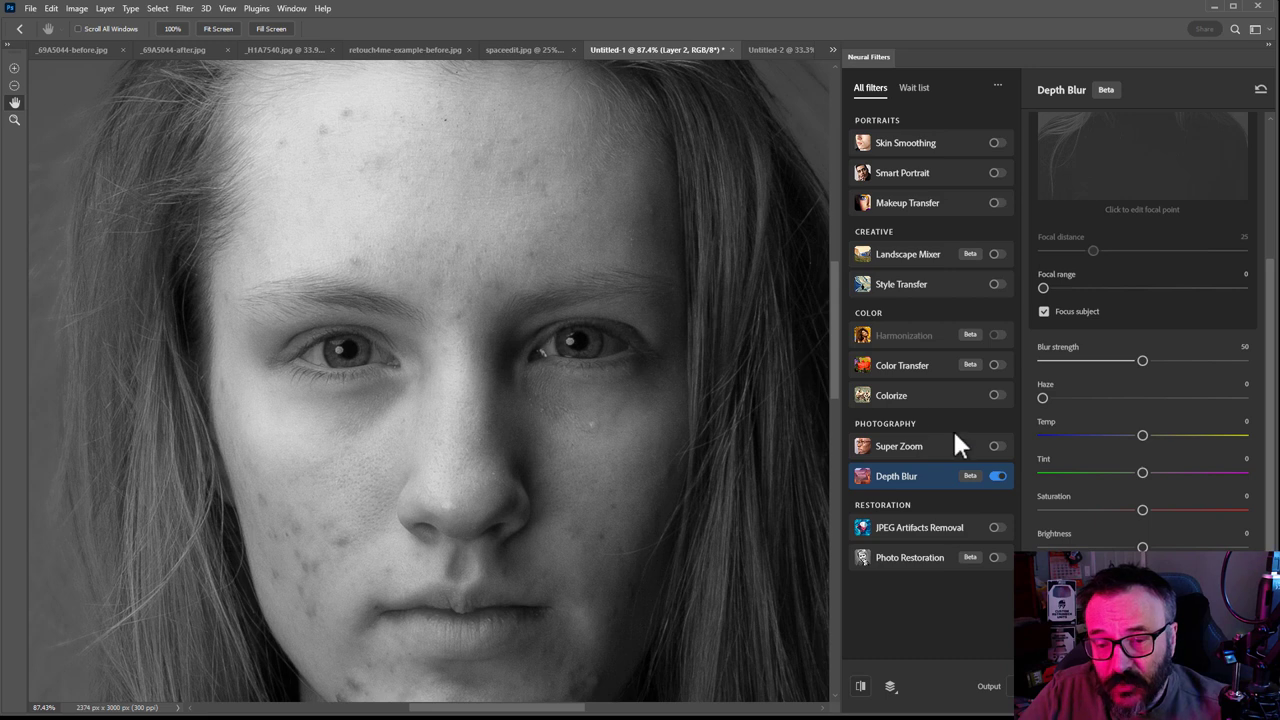
click(998, 478)
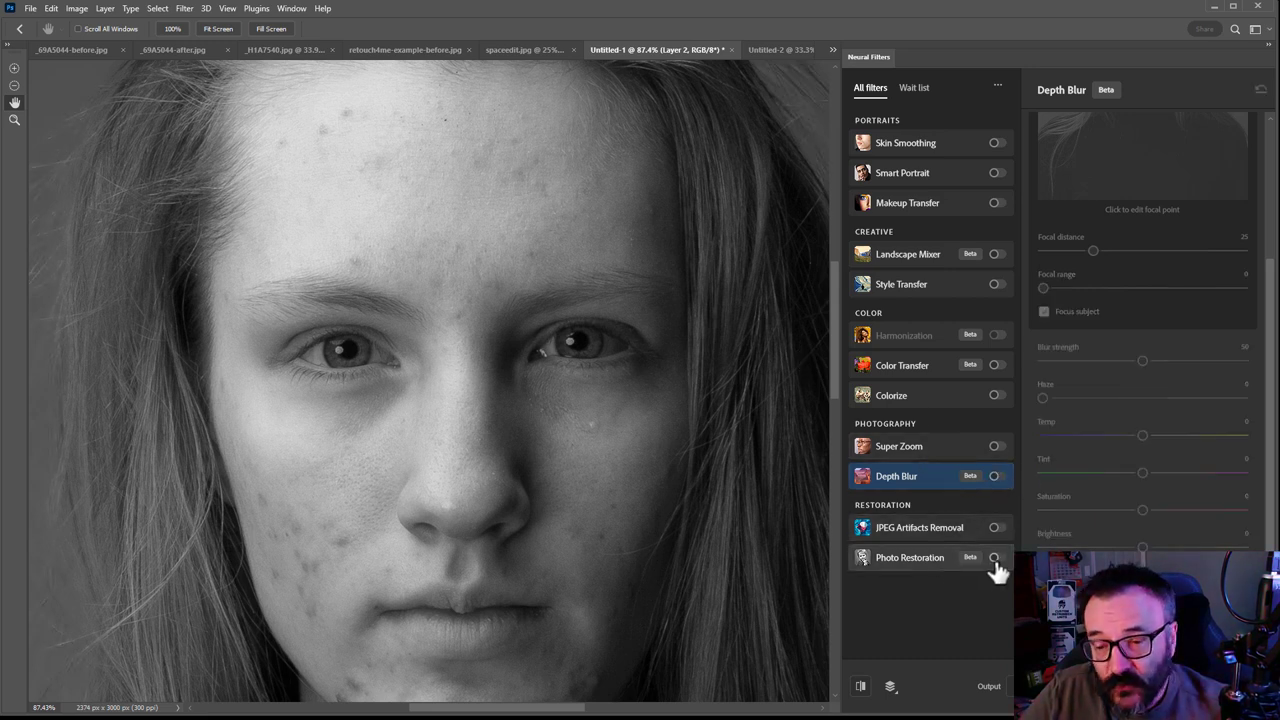
Enable Photo Restoration on the portrait and inspect its effect on the face and hair.
click(998, 558)
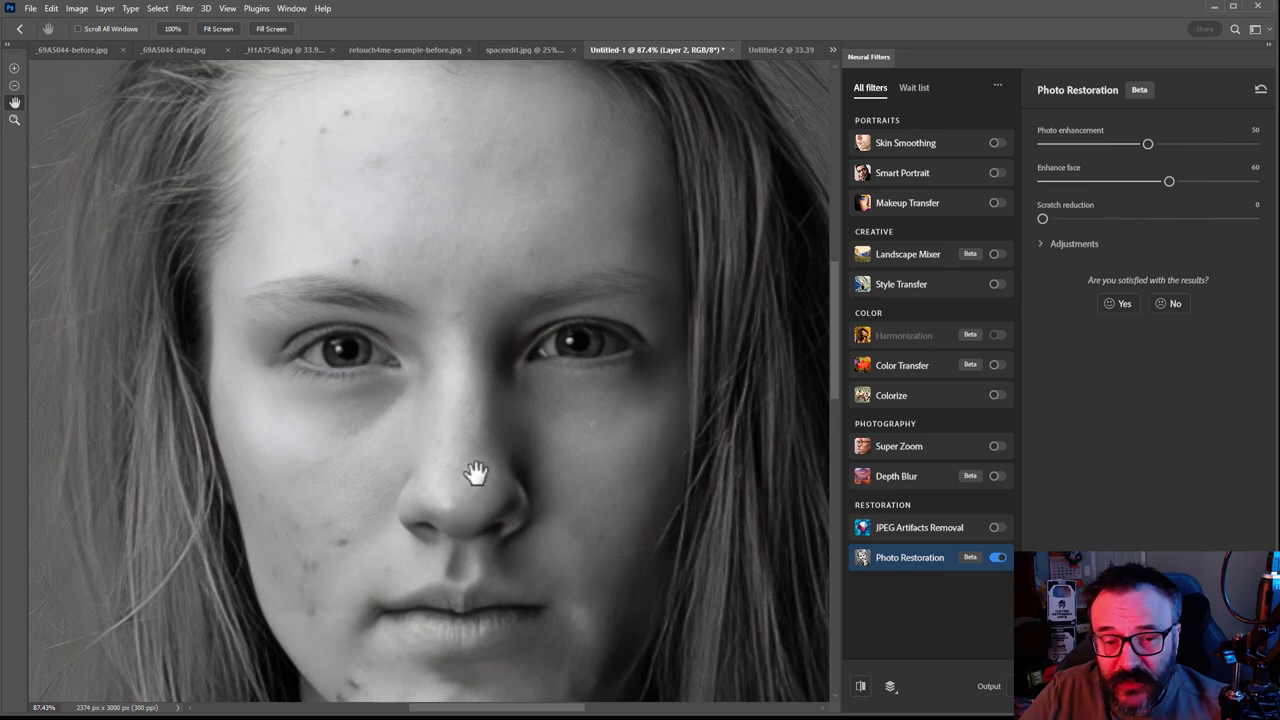
scroll(345, 353, down, 4)
scroll(345, 353, up, 3)
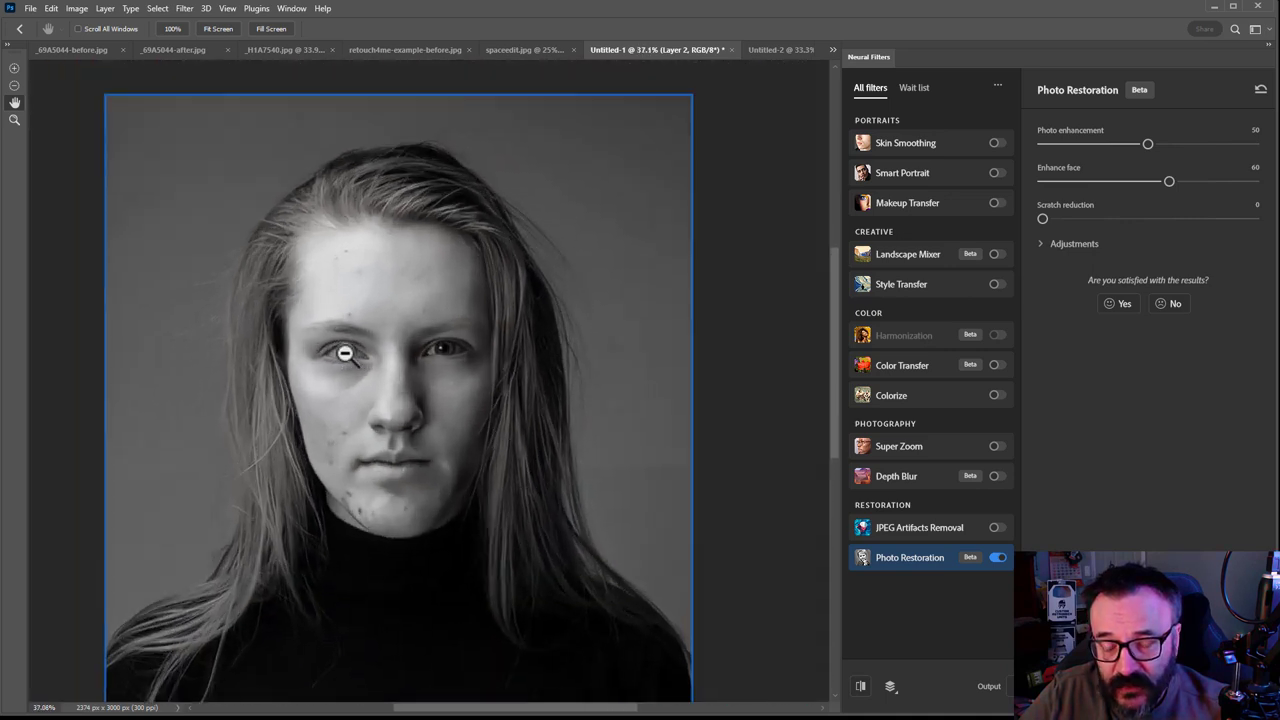
drag(465, 340, 505, 316)
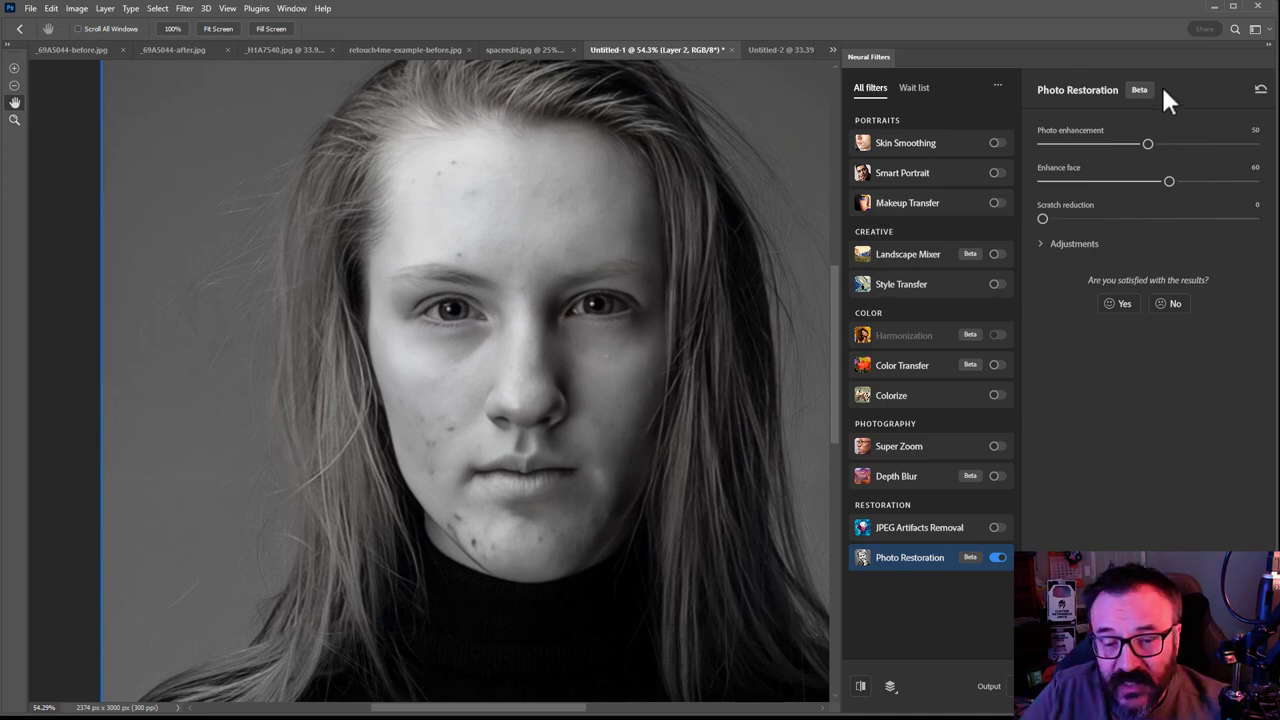
Try lowering Photo enhancement to 7 and Enhance face to 4, and expand the restoration adjustments.
drag(1148, 144, 1054, 144)
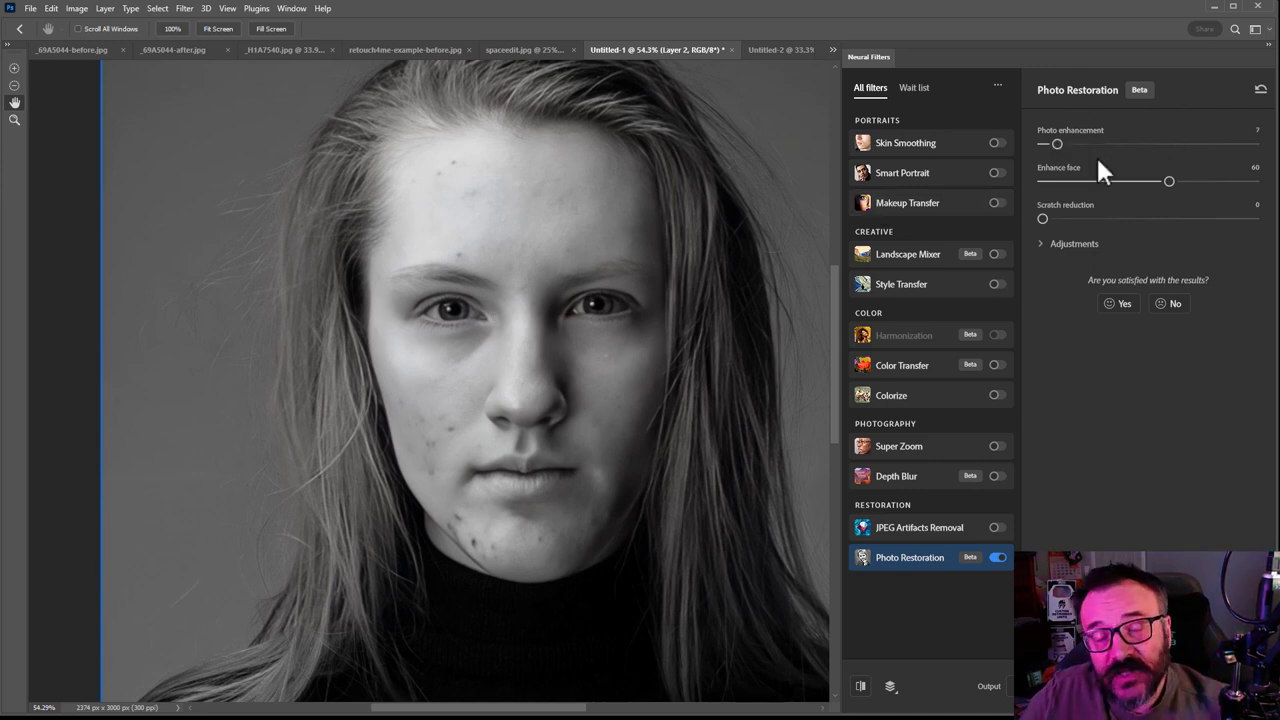
drag(1168, 181, 1049, 179)
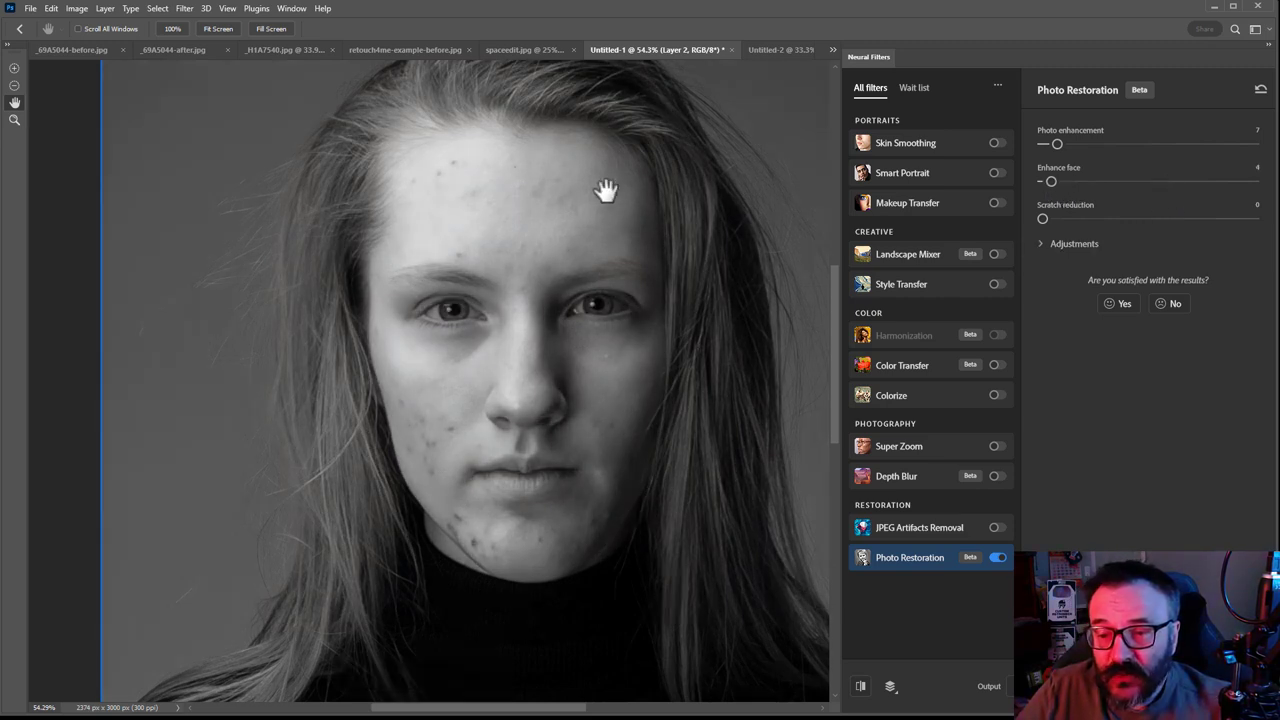
scroll(545, 230, up, 5)
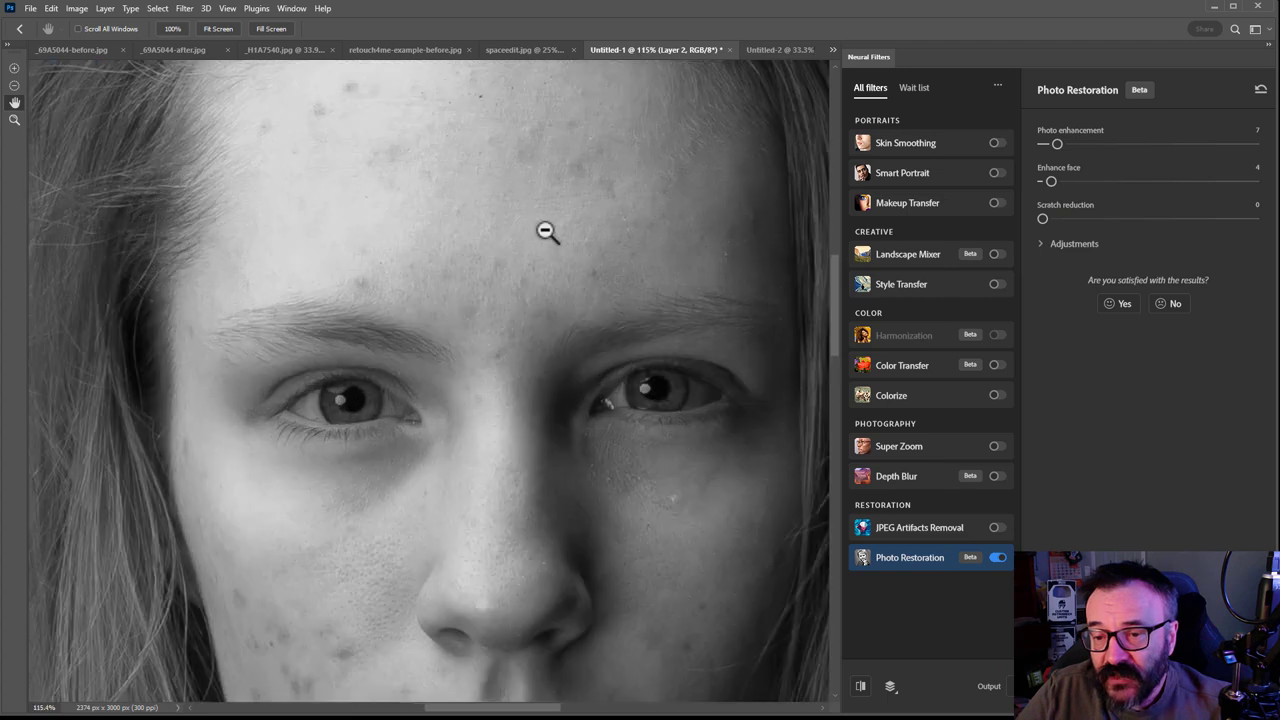
scroll(666, 266, down, 6)
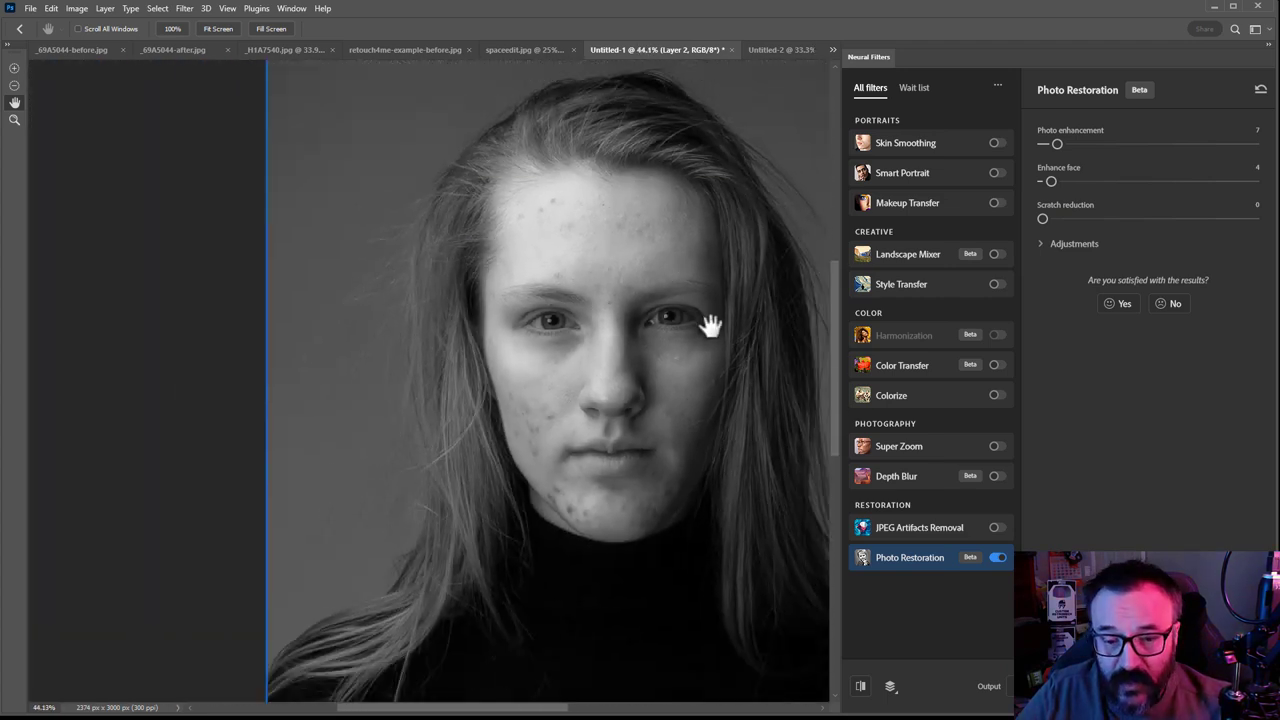
click(1060, 247)
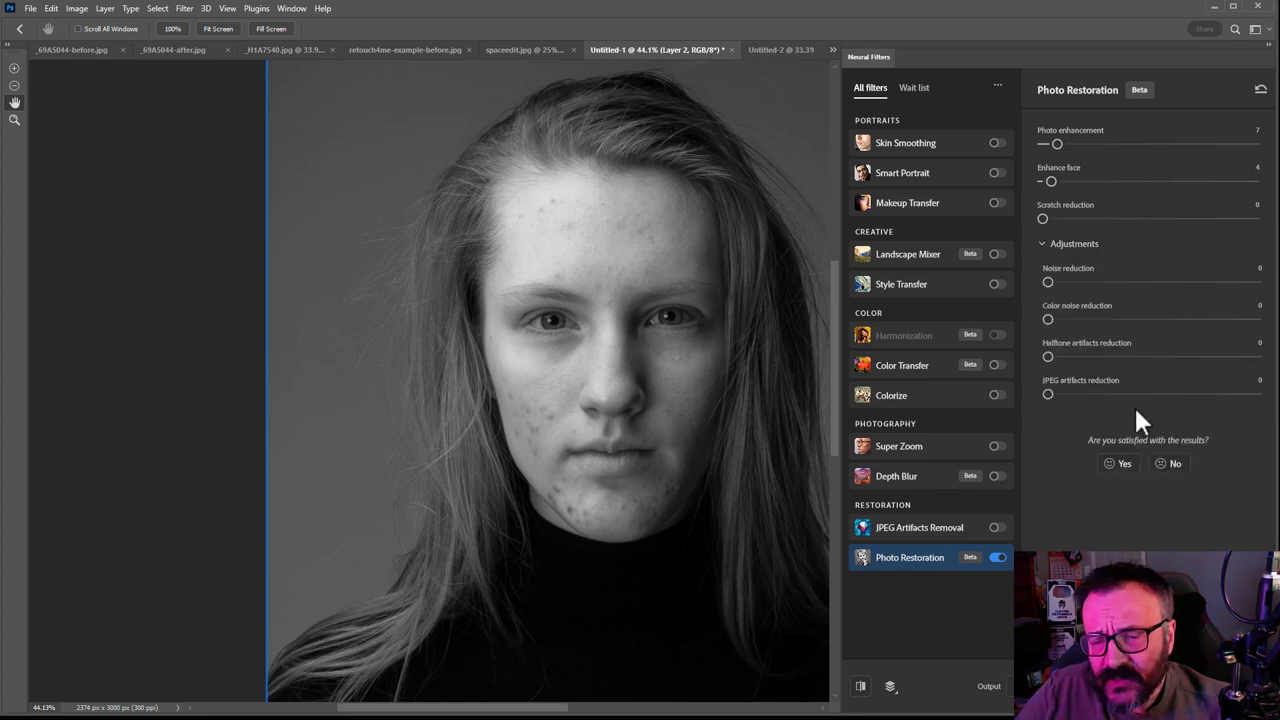
Browse the wait-list filters: Portrait Generator, Water Long Exposure, Shadow Regenerator and Noise Reduction.
click(914, 90)
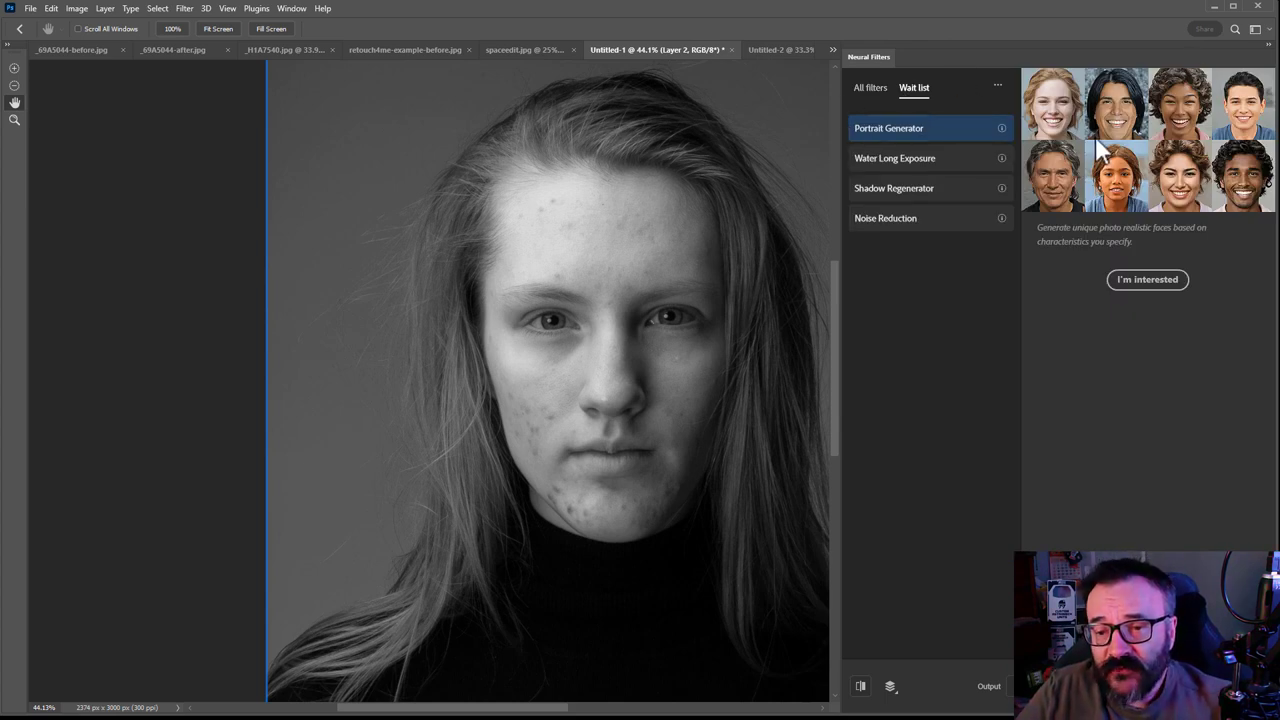
click(955, 162)
click(937, 189)
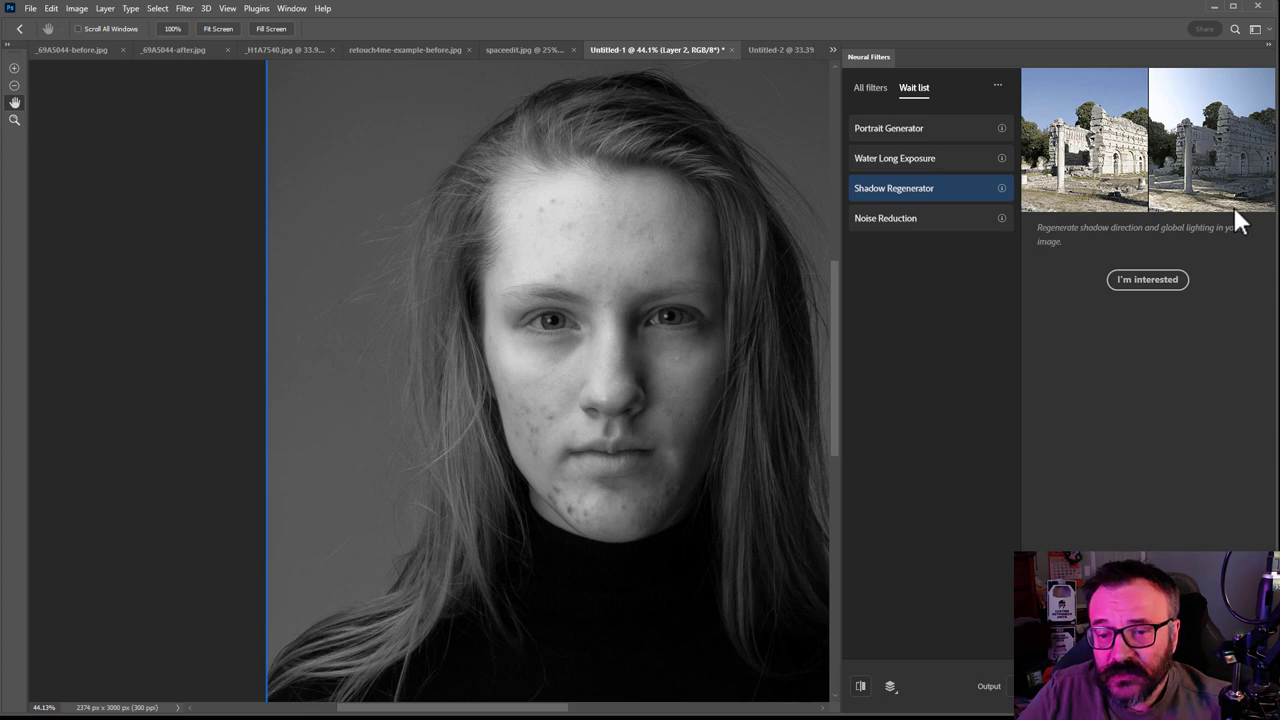
click(918, 224)
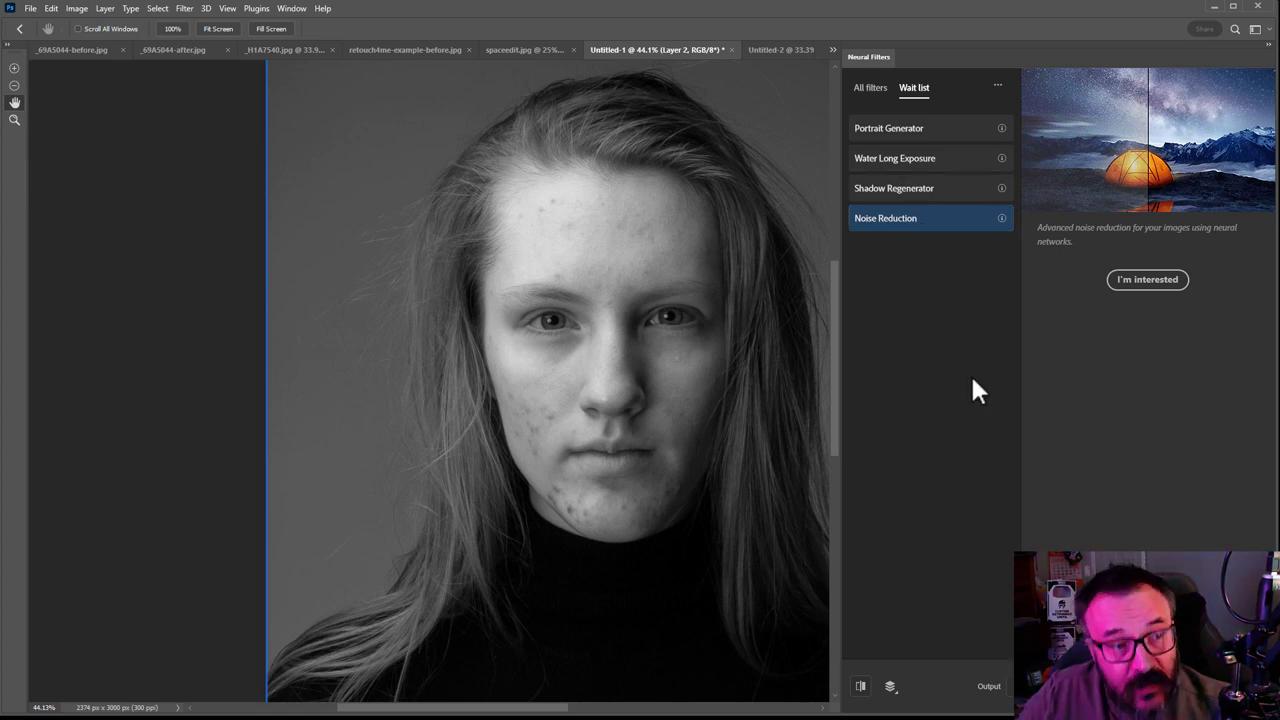
Leave Neural Filters without applying anything, and remove Layer 2 so the portrait on Layer 1 is shown.
key(Escape)
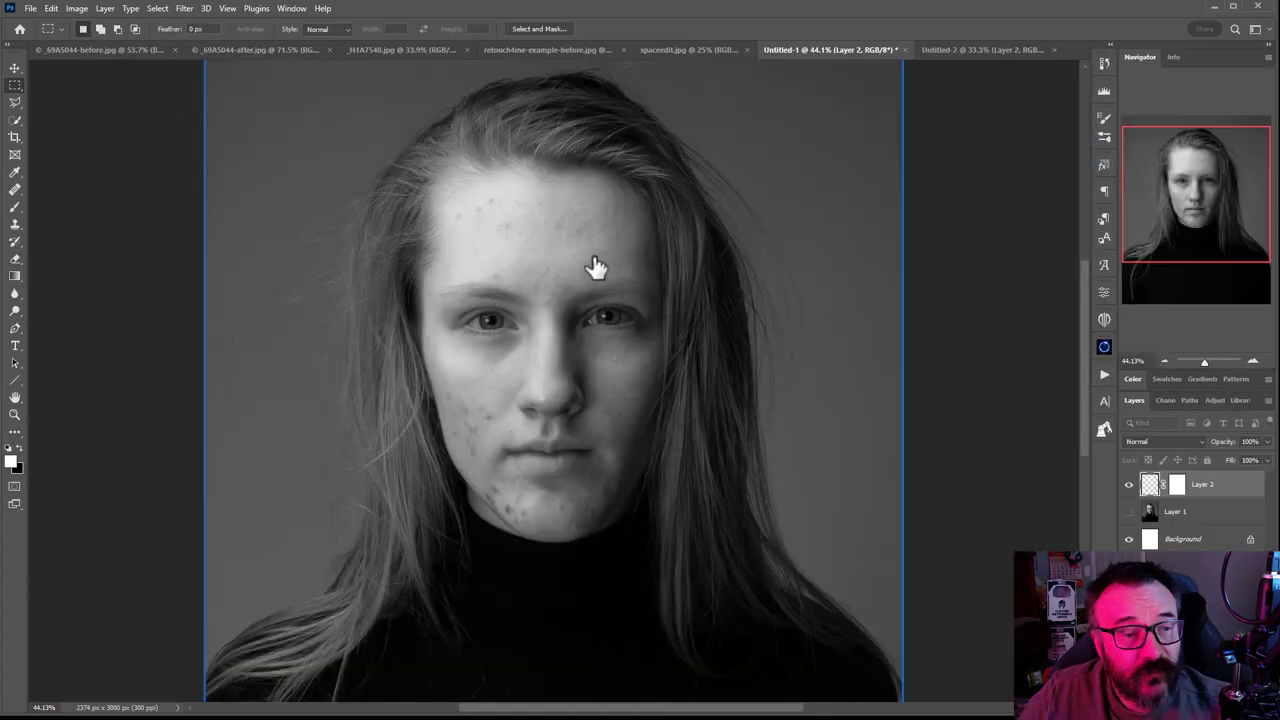
key(ctrl+minus)
key(ctrl+minus)
key(v)
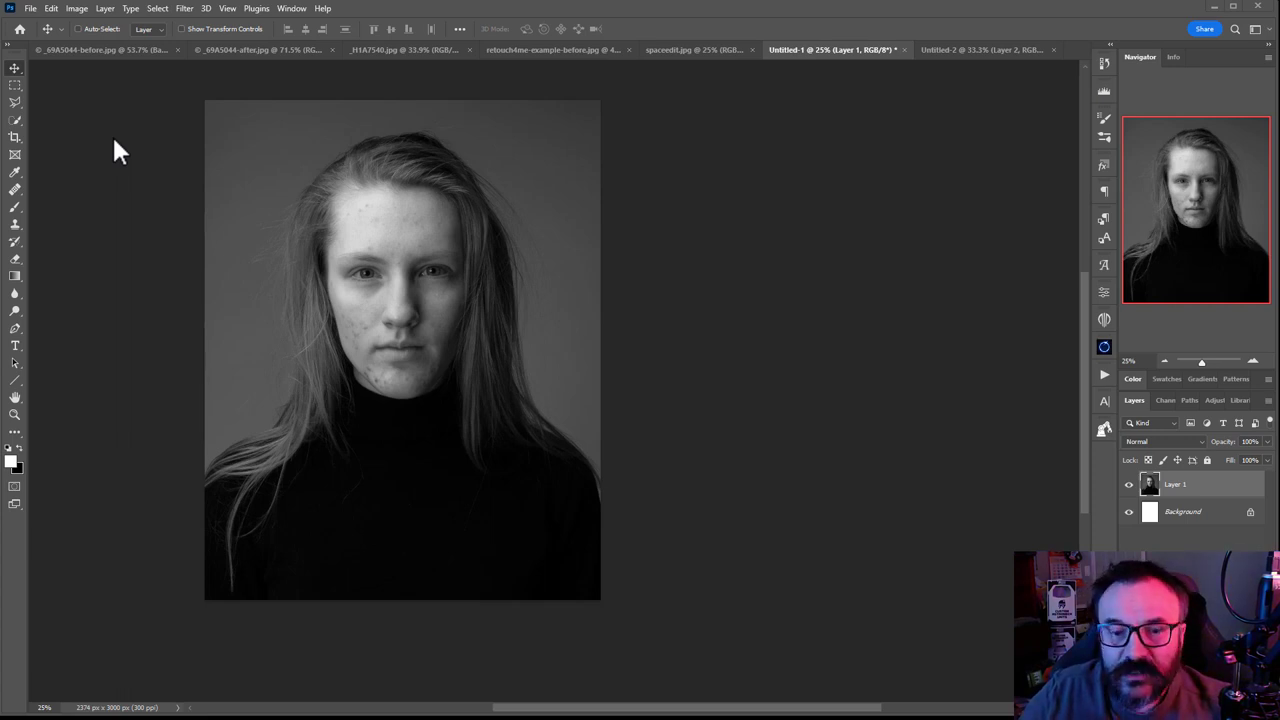
Try Select Subject on the woman with the Quick Selection tool active, and clear the selection.
click(16, 120)
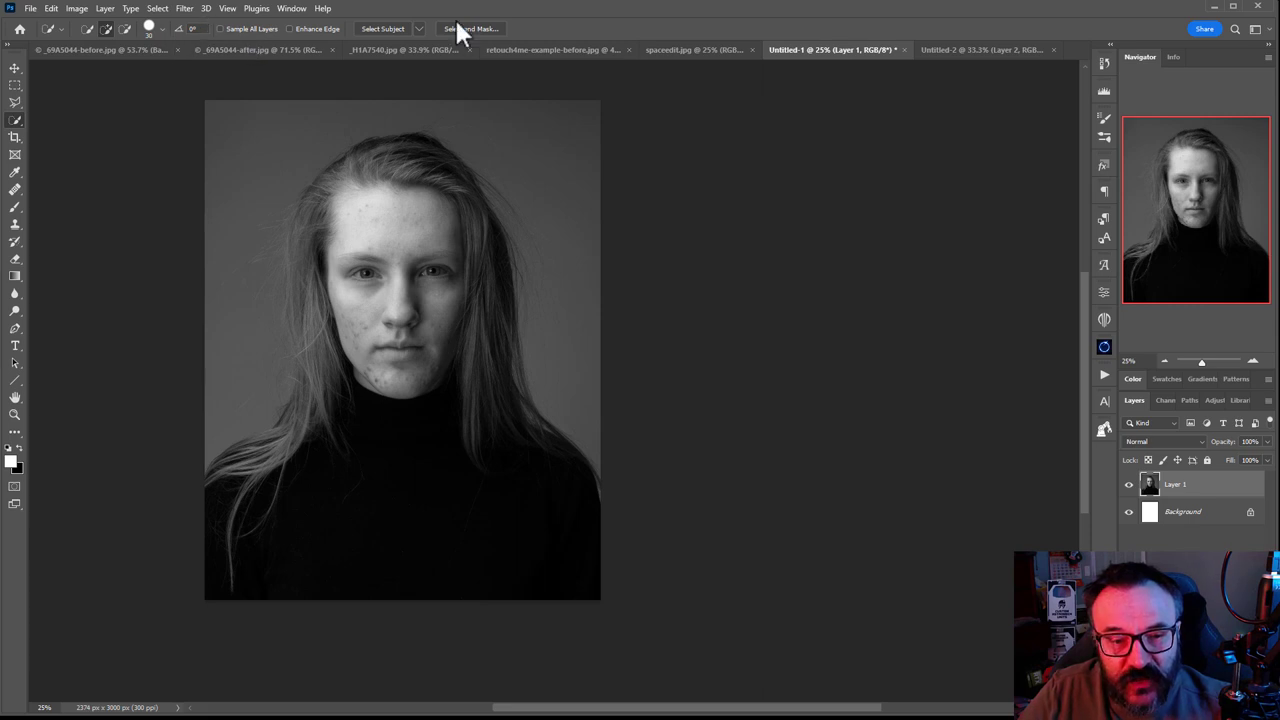
click(385, 27)
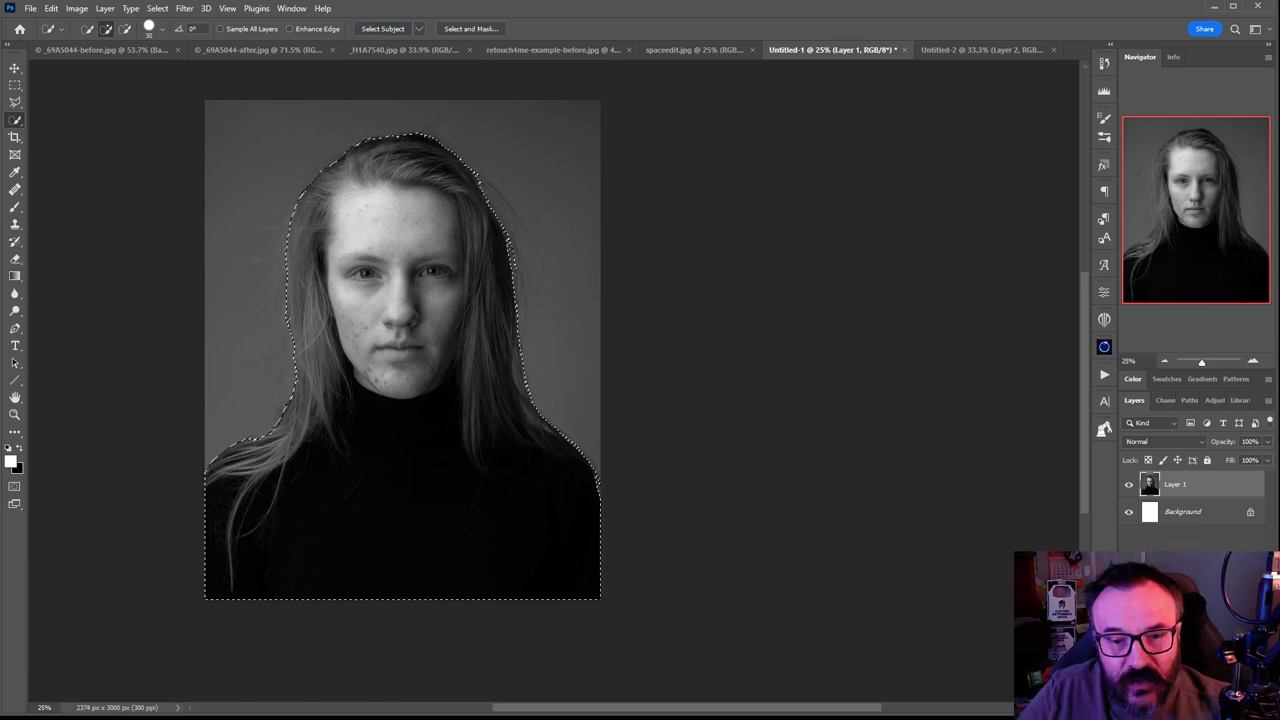
key(ctrl+d)
key(v)
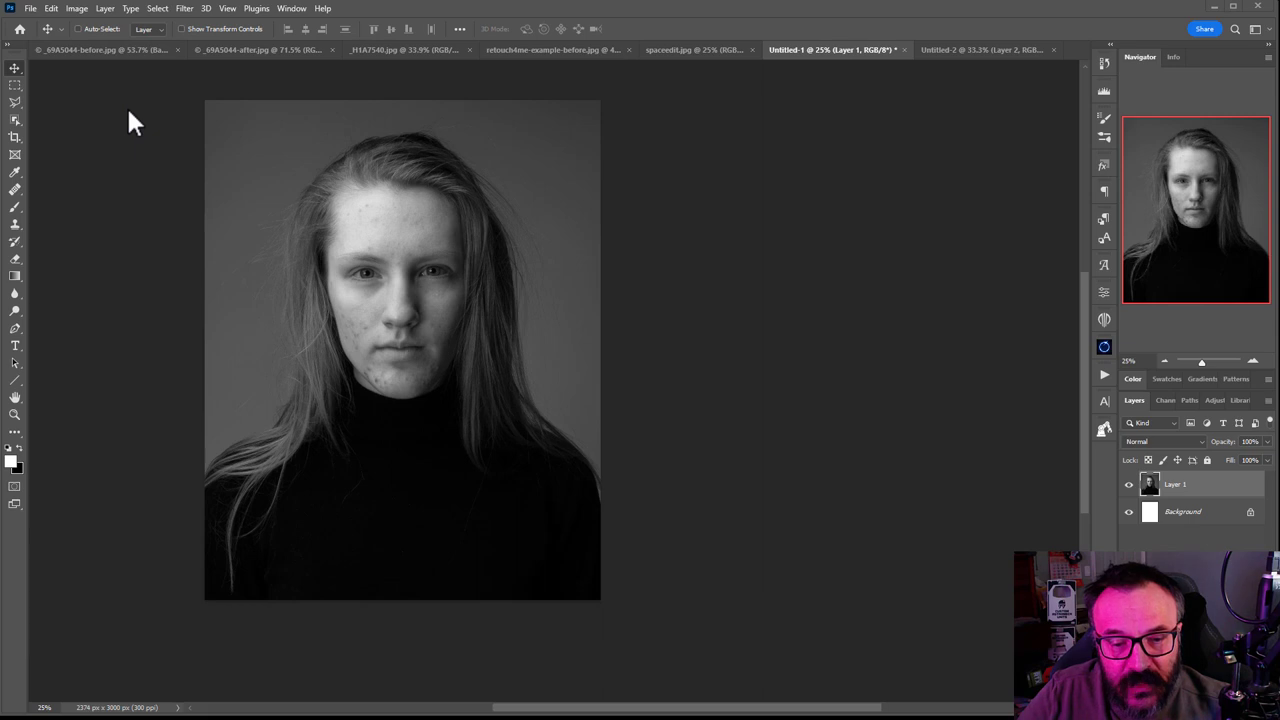
Activate the Object Selection tool and switch to the two-person candlelight image _69A5044-after.jpg.
click(18, 122)
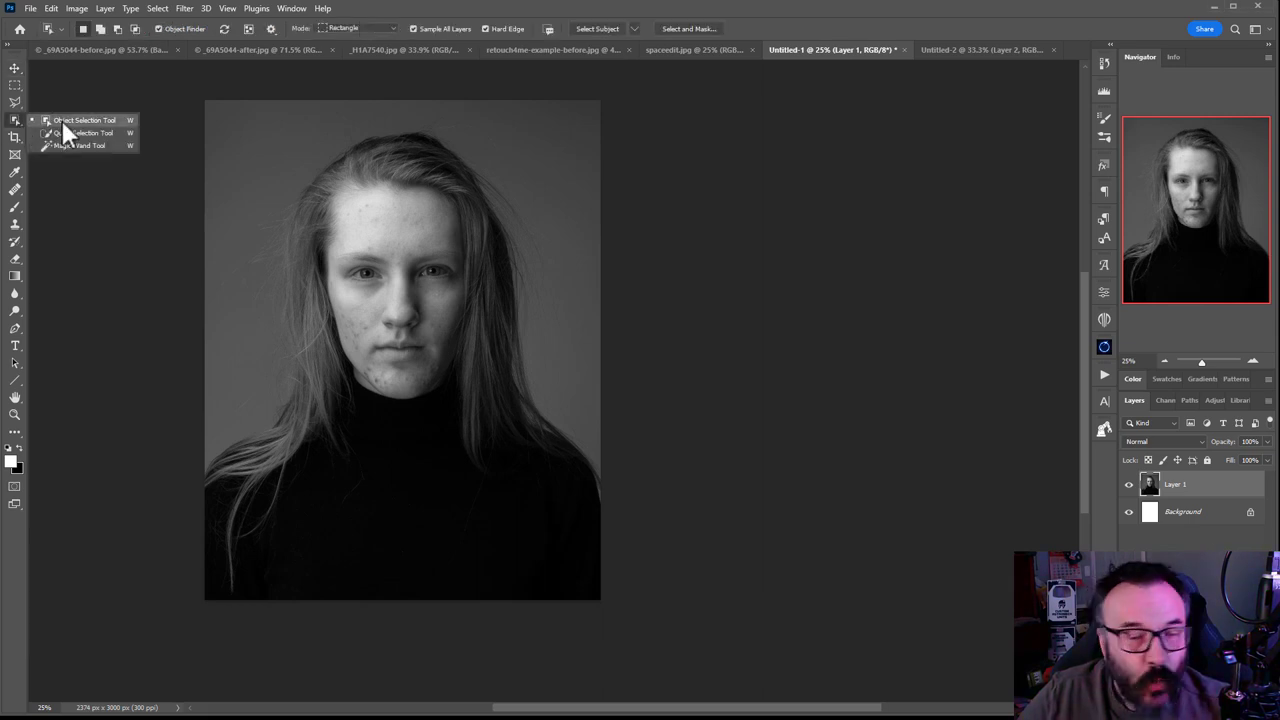
click(62, 122)
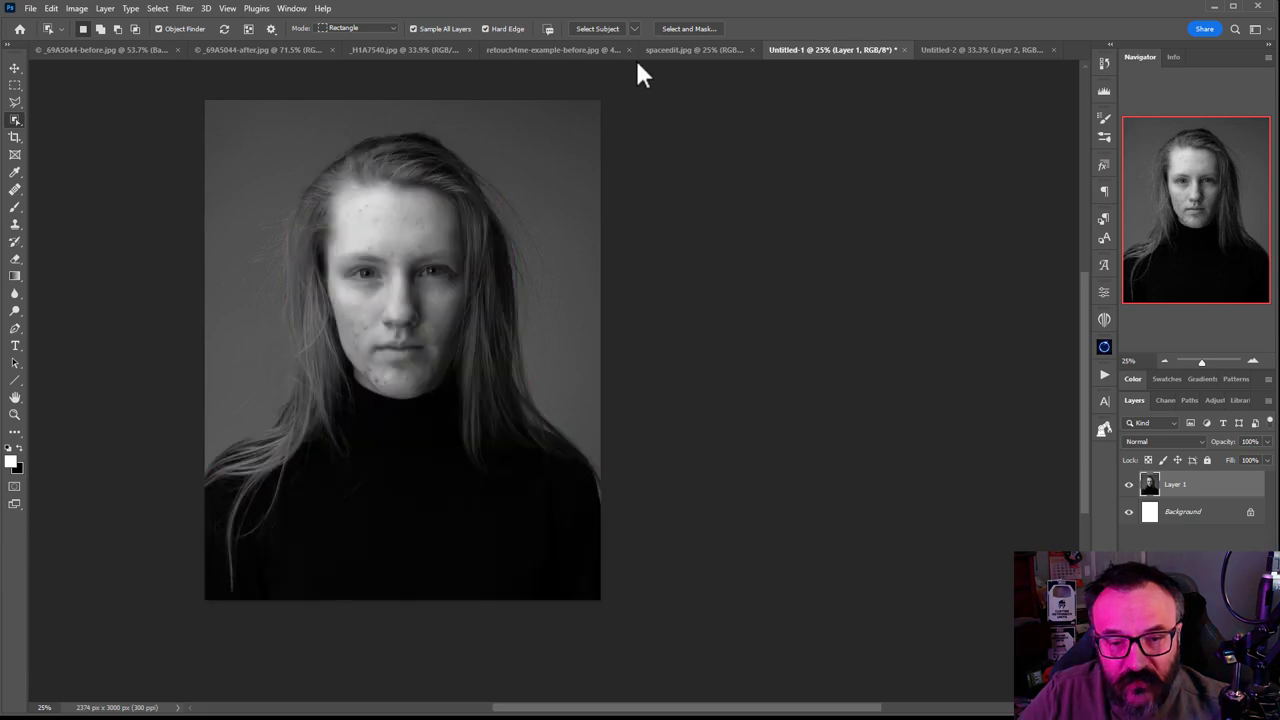
click(386, 49)
click(550, 50)
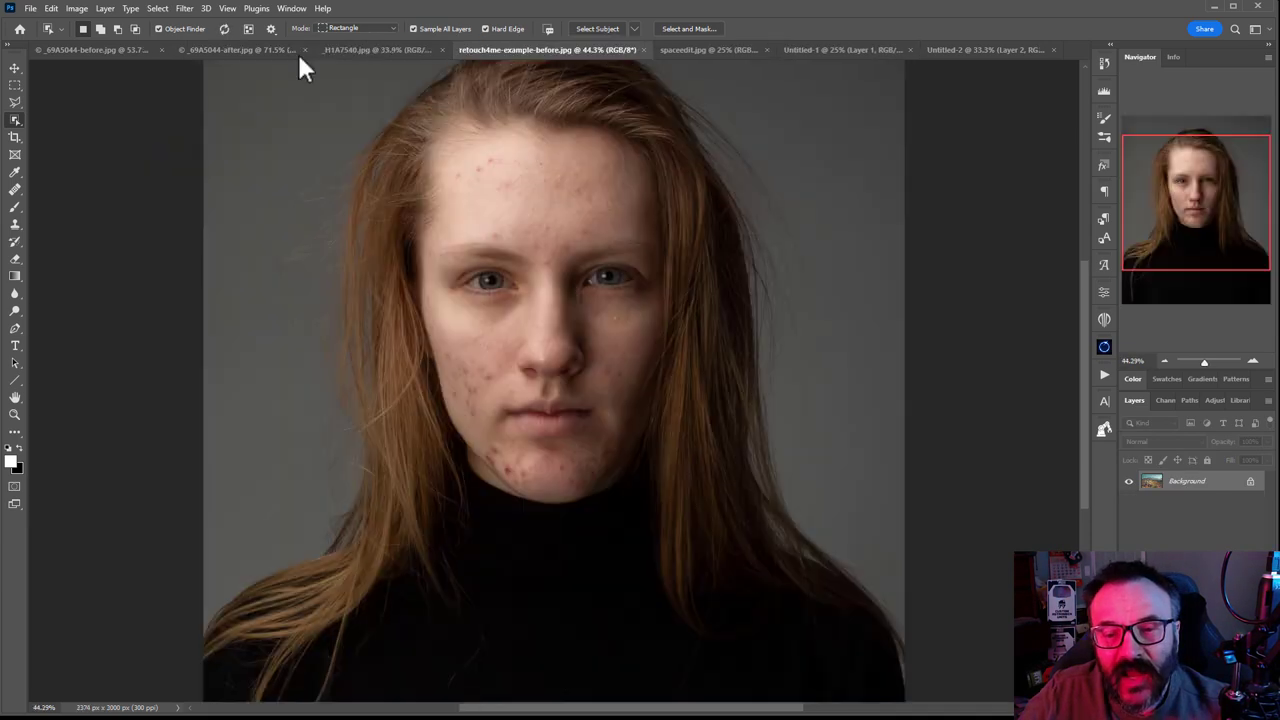
click(223, 50)
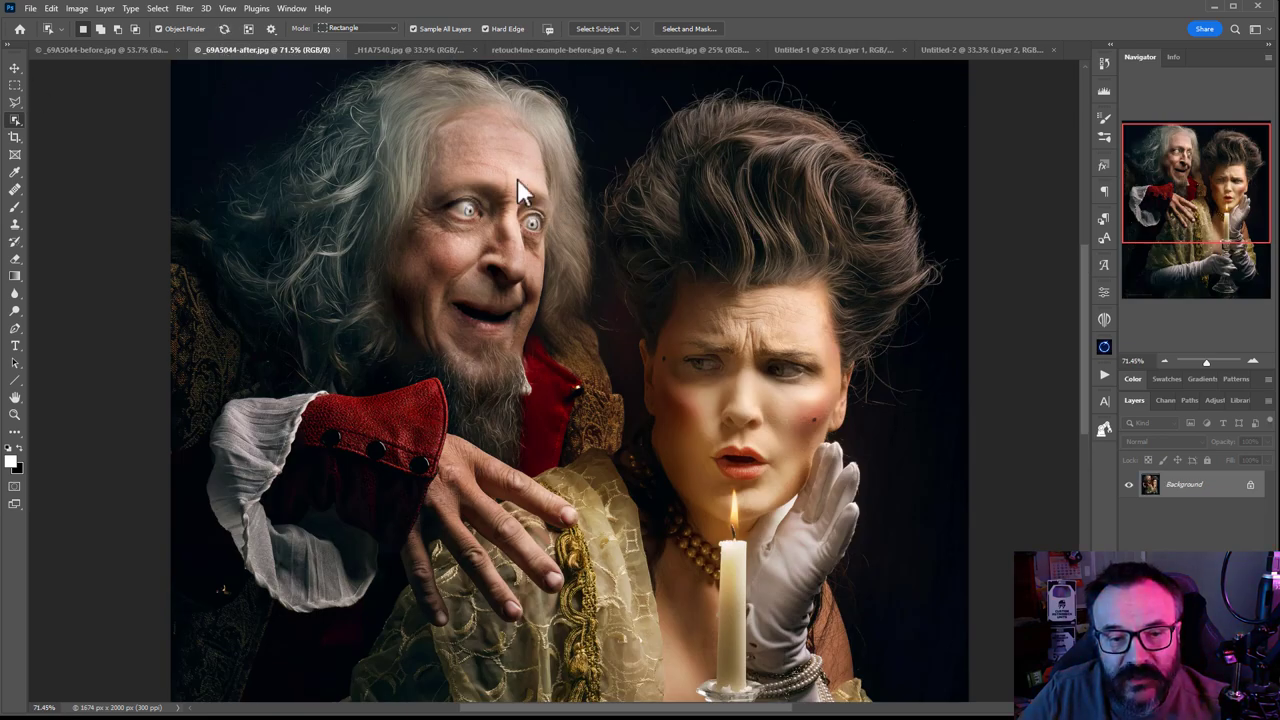
Try selecting the woman holding the candle with the Object Selection tool, and deselect her.
click(460, 153)
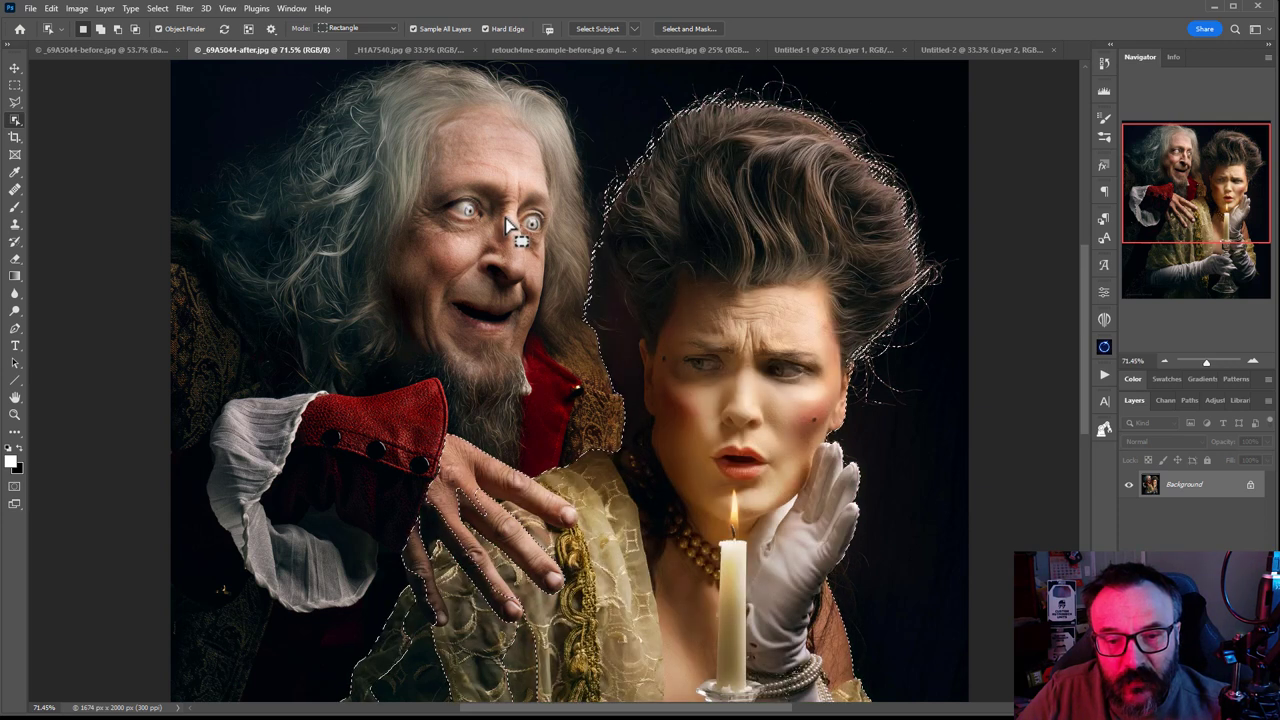
key(m)
key(ctrl+d)
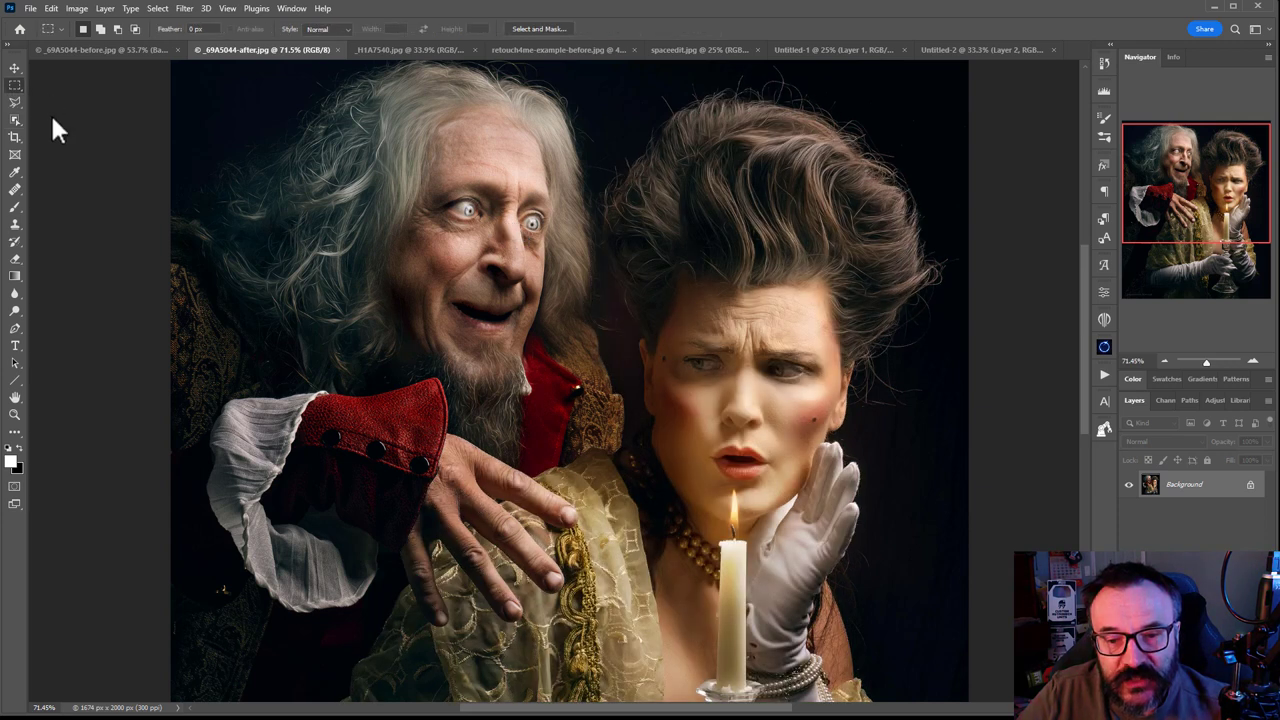
Try selecting the grey-haired man by framing him with the Object Selection tool in Rectangle mode, and deselect him.
click(15, 120)
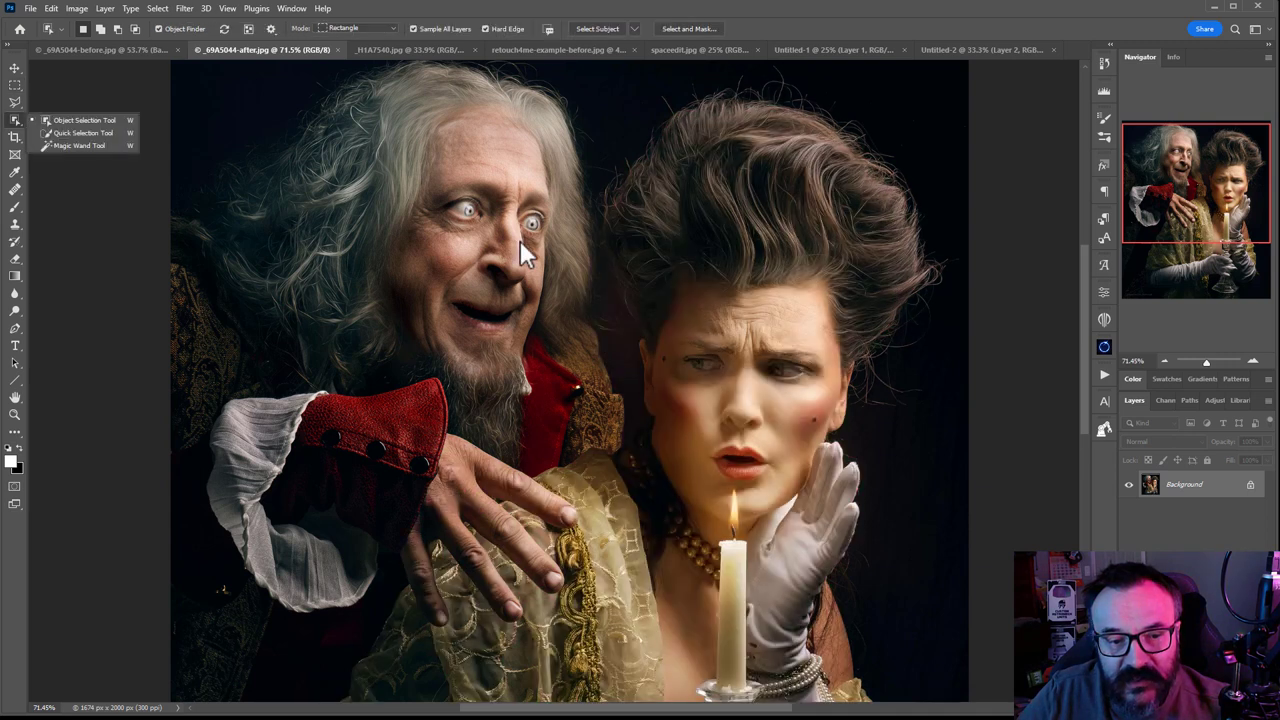
click(485, 222)
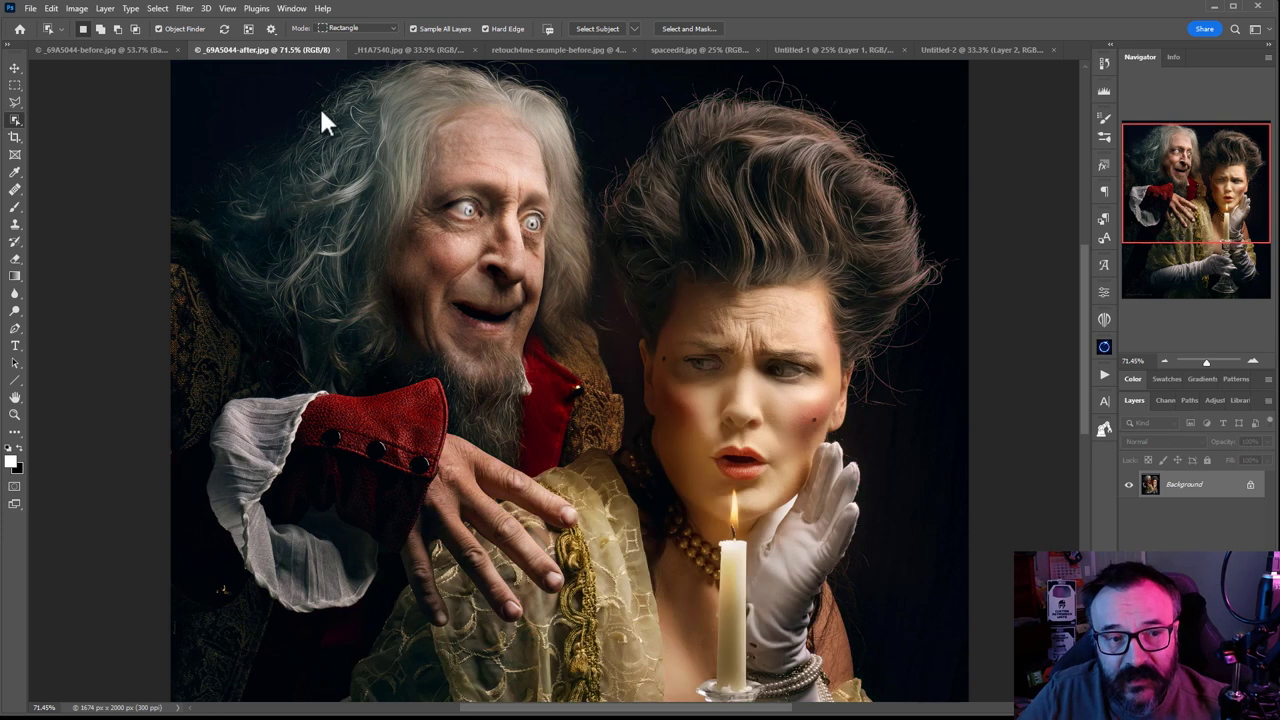
drag(247, 70, 590, 432)
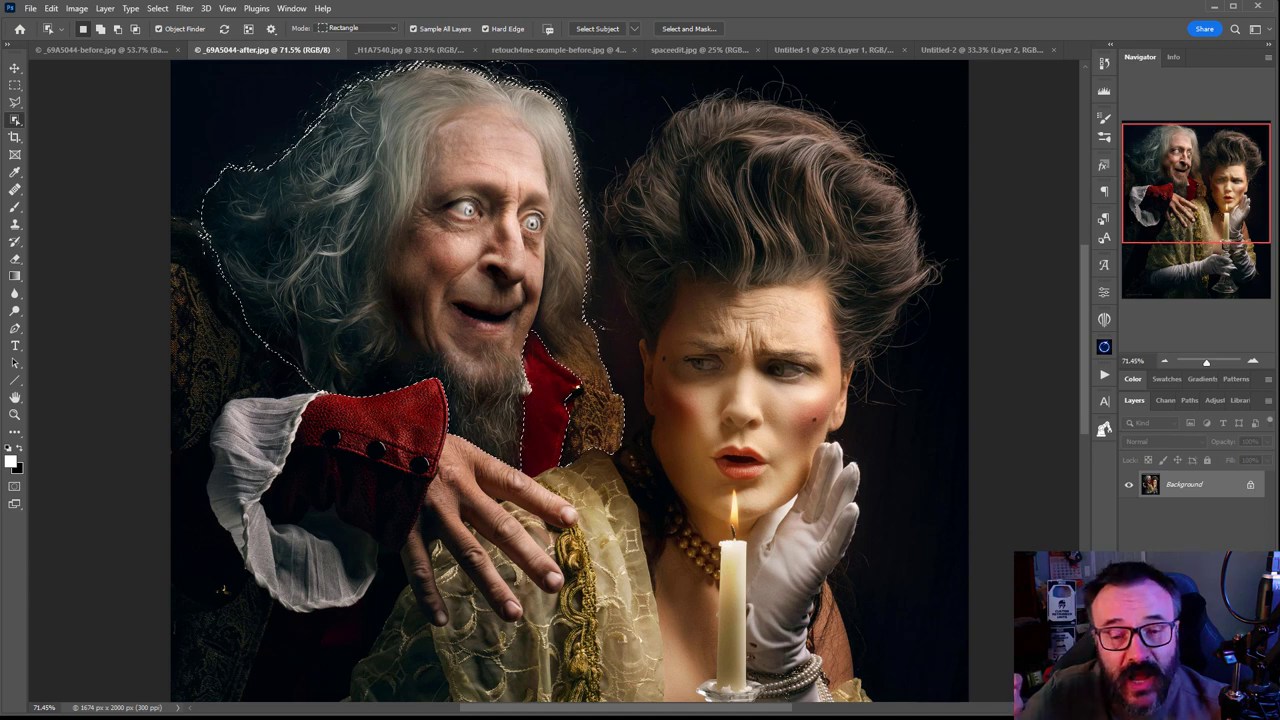
key(ctrl+d)
key(v)
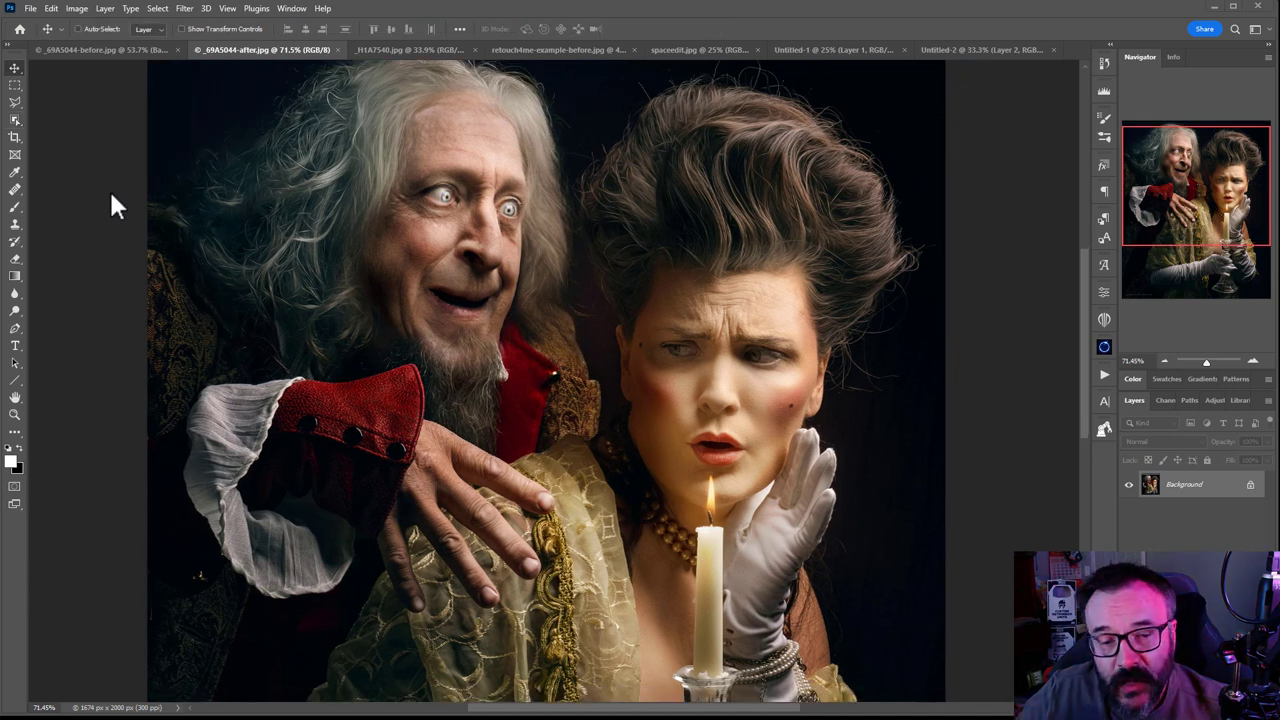